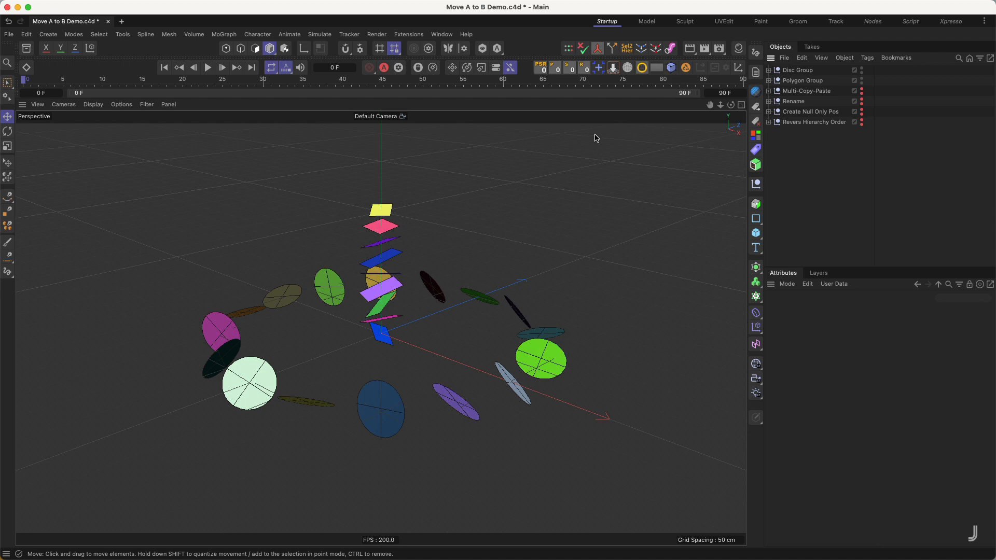
click(599, 68)
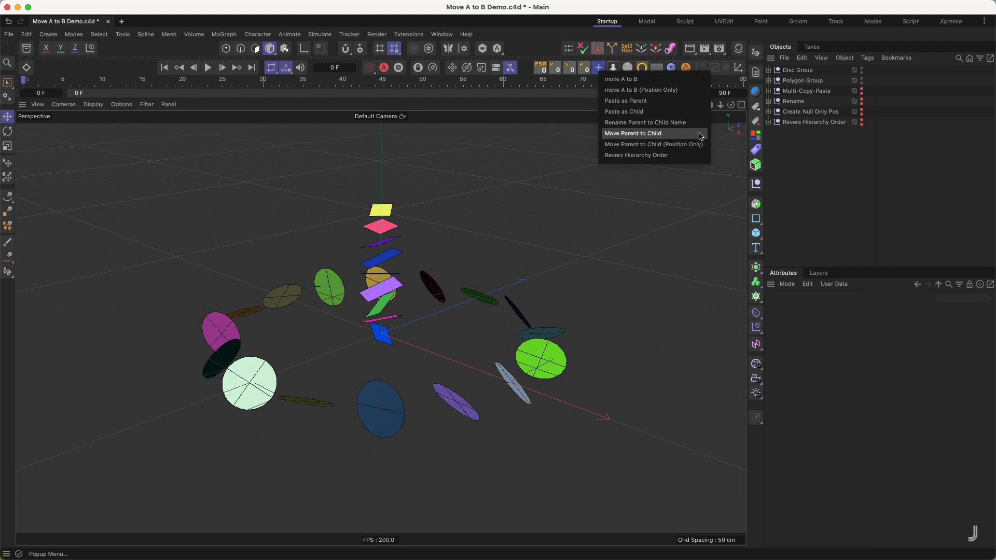
click(785, 139)
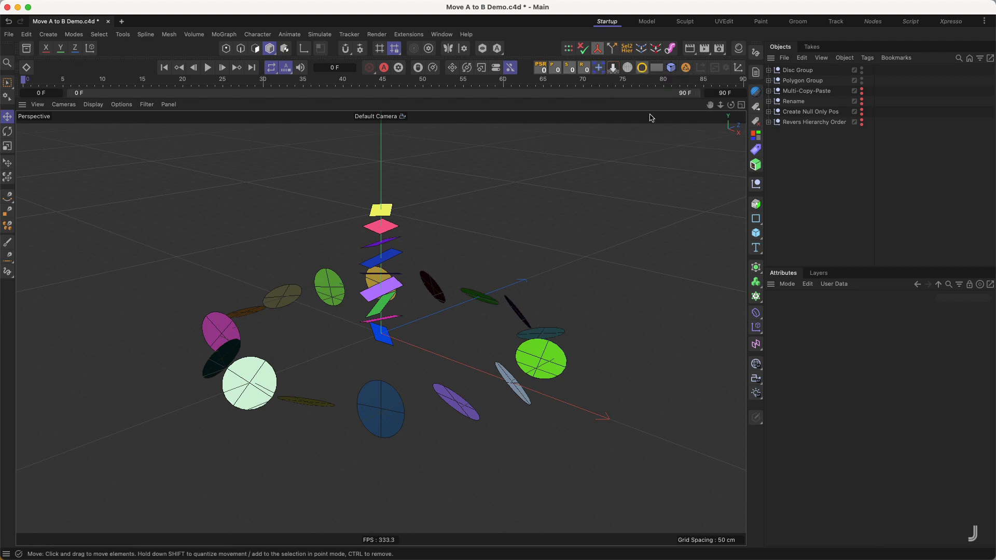
click(599, 68)
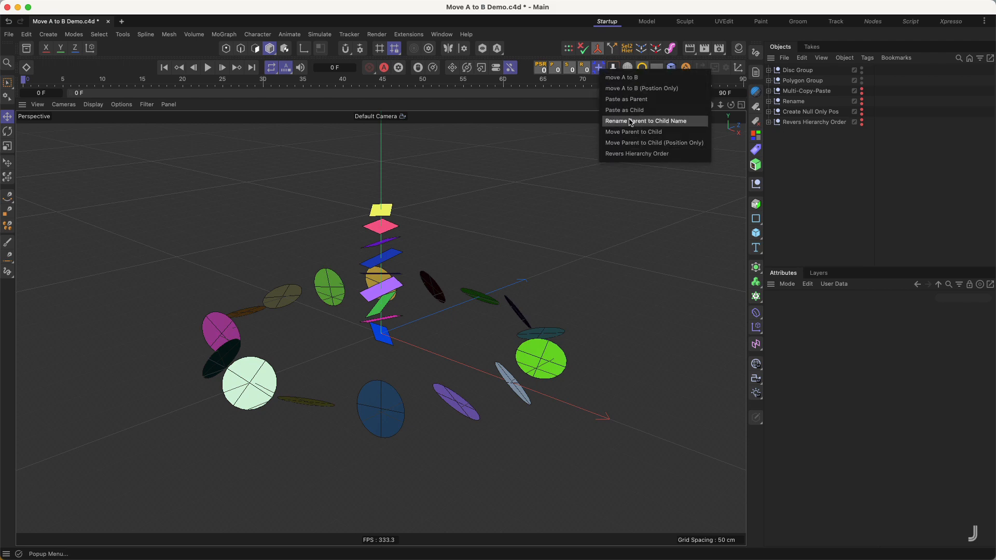
click(617, 78)
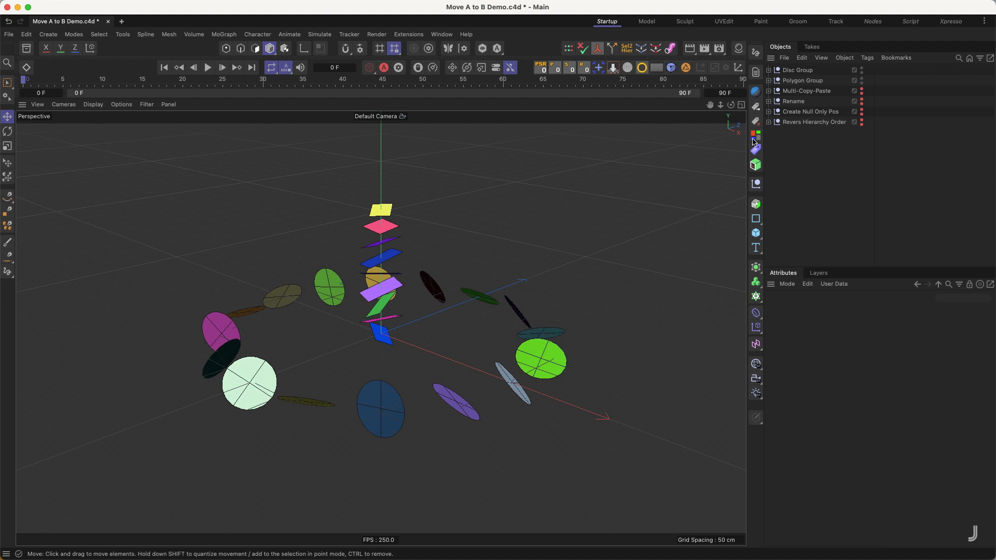
Open a second, separate Objects window, enlarge it to show the full hierarchy, and place it beside the viewport
click(990, 58)
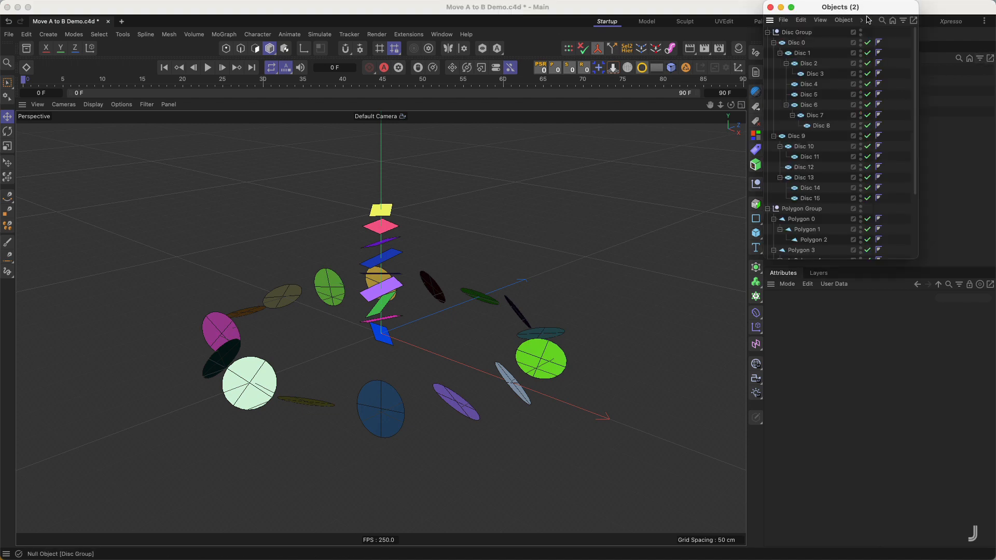
drag(867, 7, 710, 70)
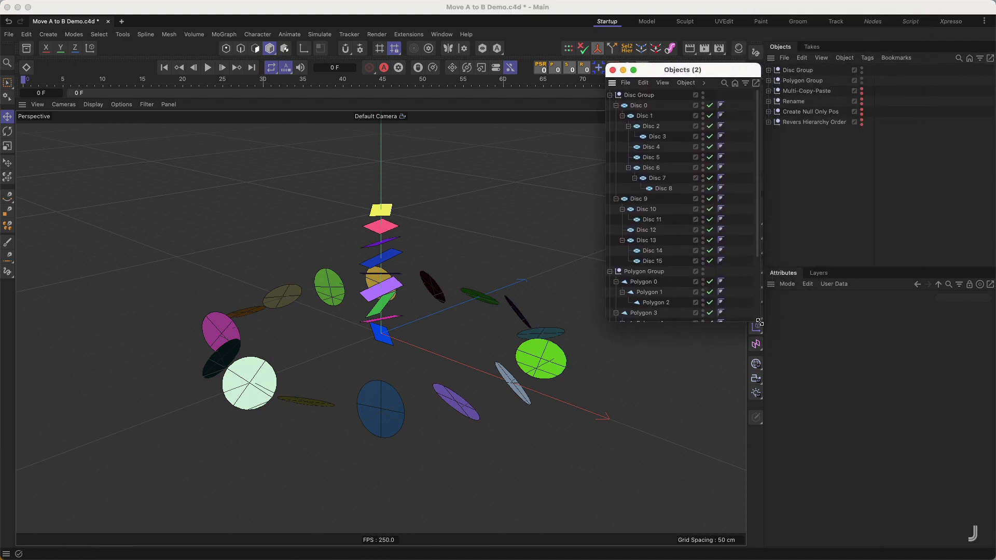
drag(759, 321, 850, 471)
drag(724, 76, 823, 81)
Examine how Disc 0, Disc 10 and Disc 1 are nested in the Disc Group hierarchy, with the Objects window shifted clear of the viewport
click(739, 110)
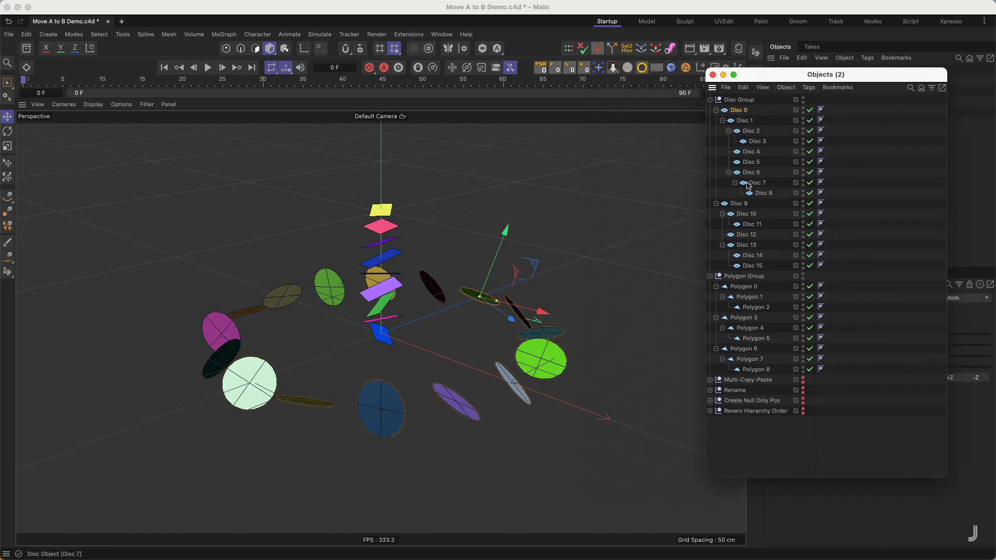
click(747, 214)
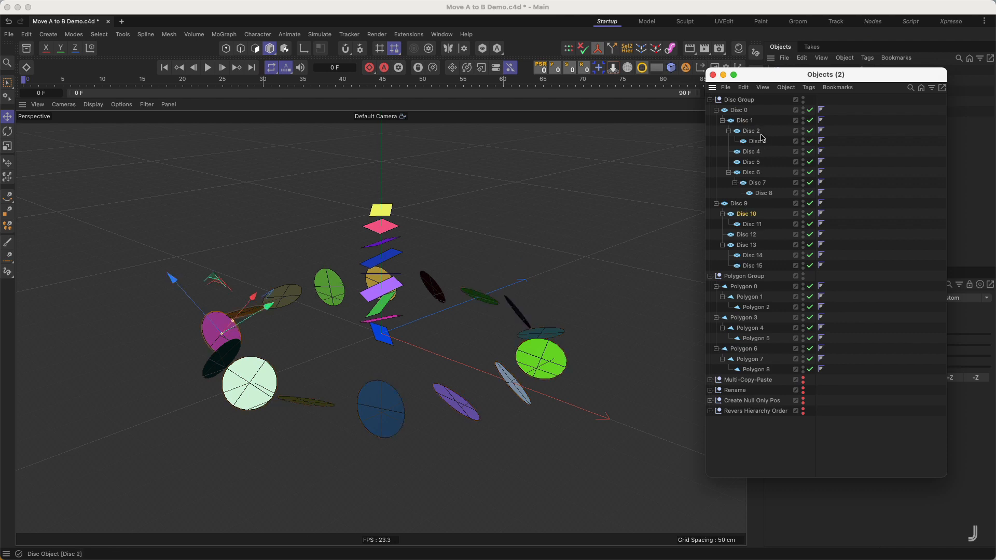
click(749, 121)
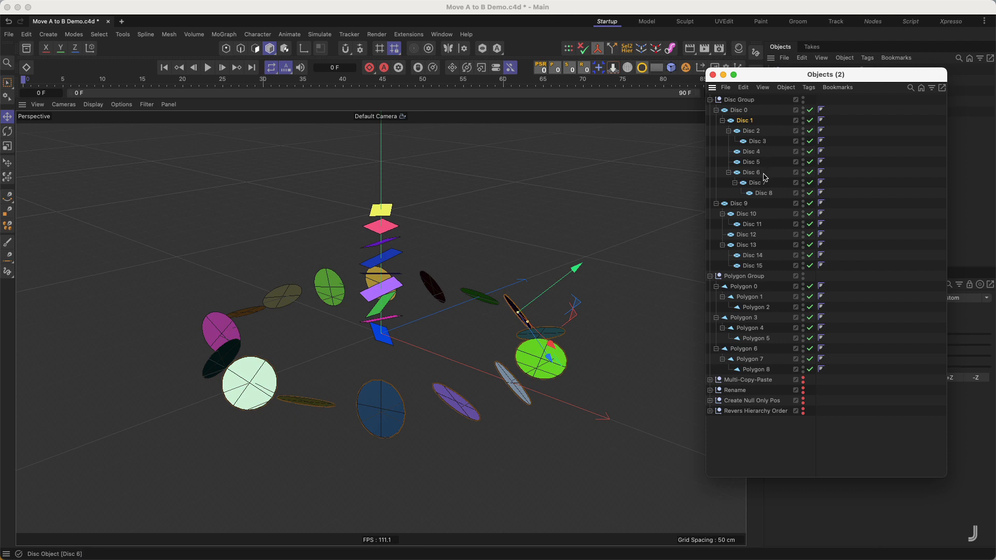
drag(784, 76, 826, 89)
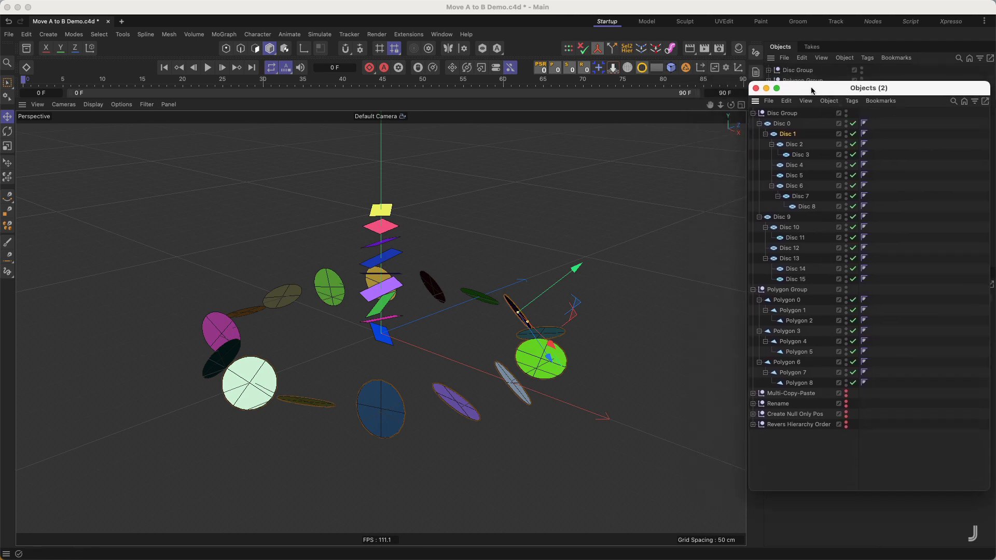
click(457, 239)
drag(799, 97, 798, 109)
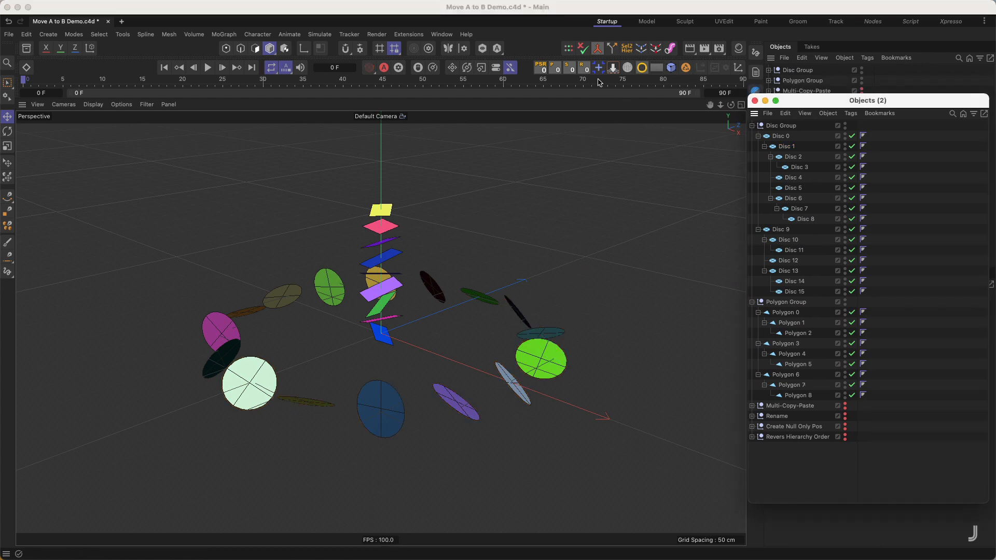
Move Disc 13 onto Disc 8 with the move A to B script, undo the move and clear the selection
click(328, 291)
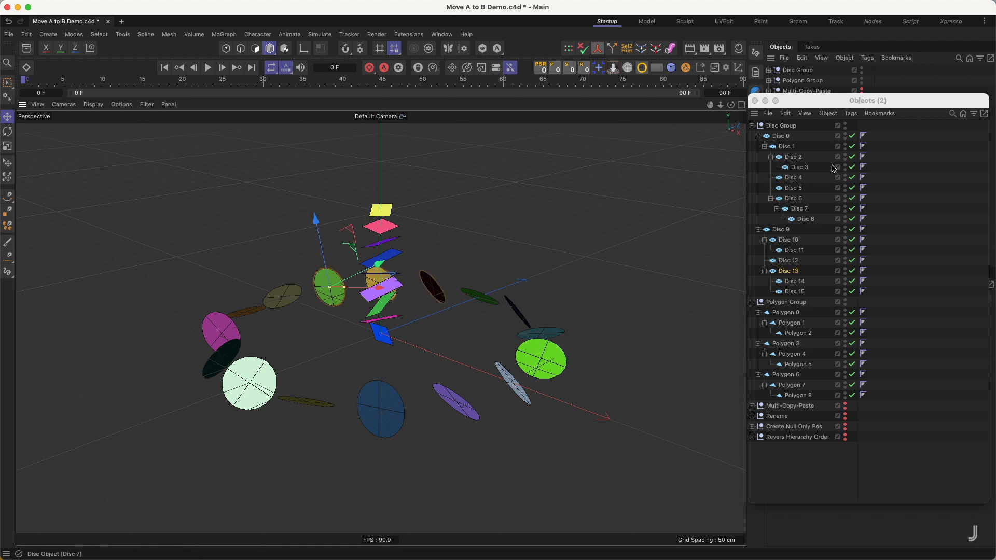
drag(848, 101, 825, 100)
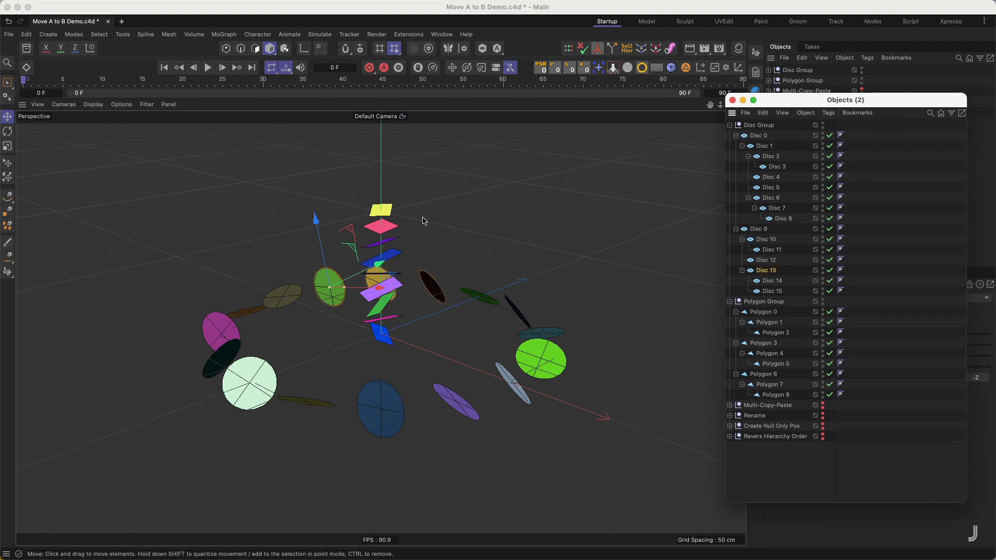
click(263, 380)
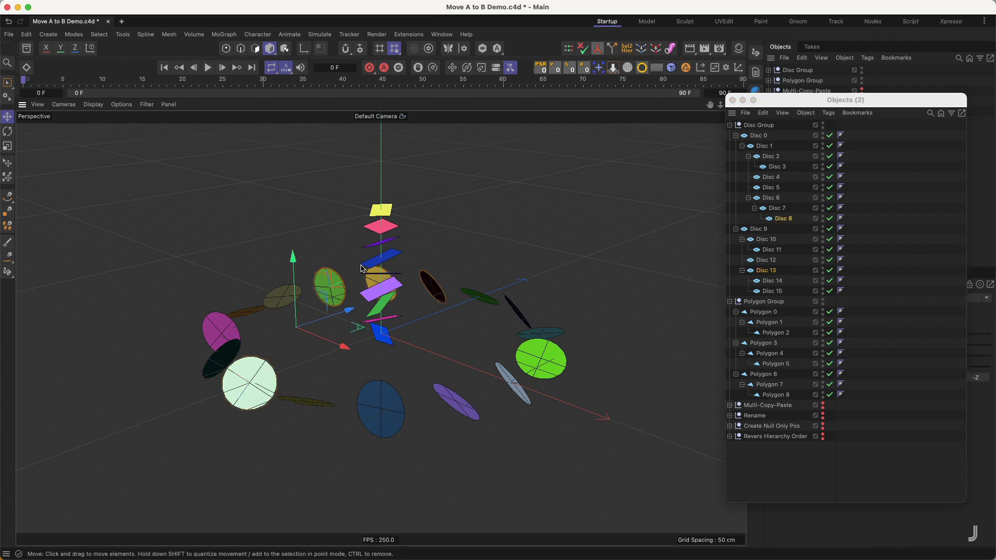
click(599, 68)
click(604, 78)
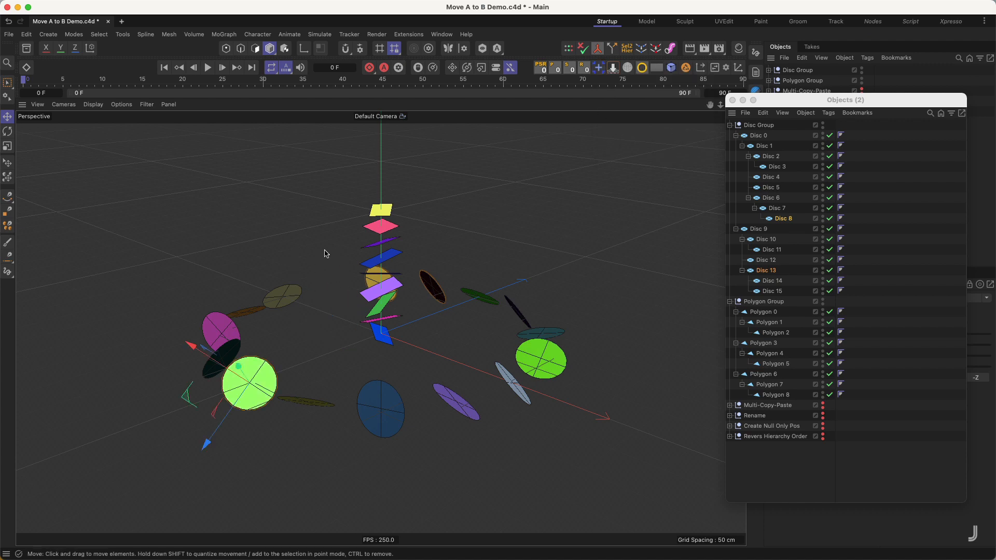
click(270, 382)
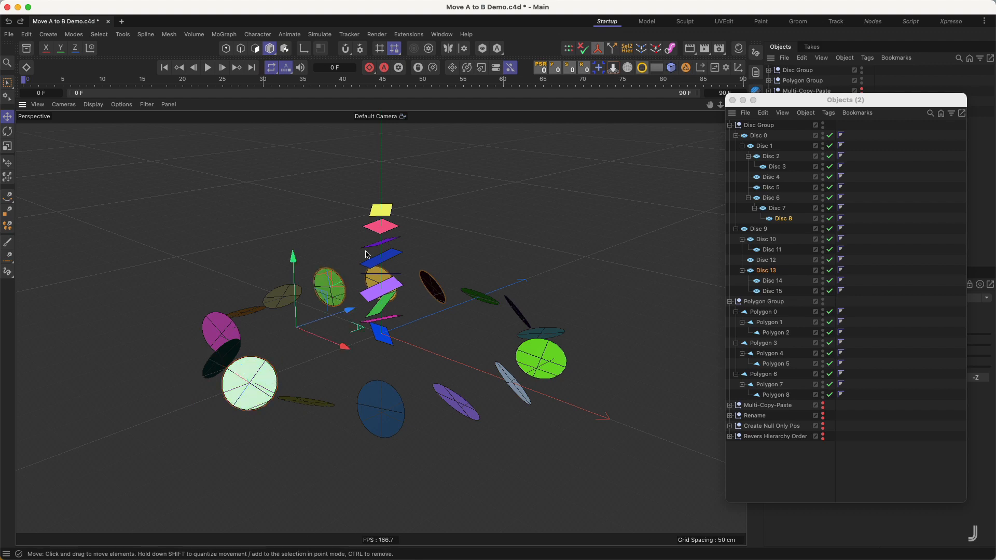
click(437, 220)
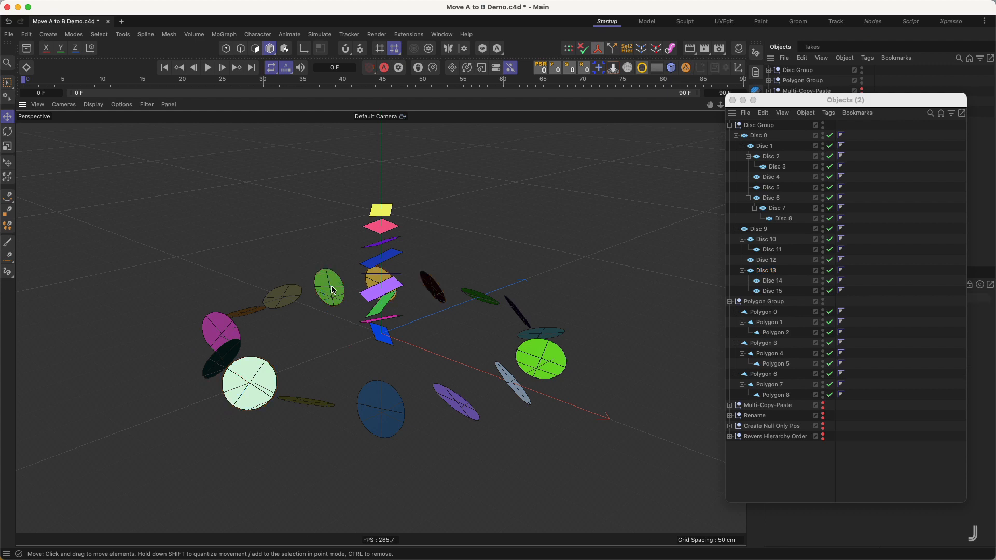
Select Disc 8 first and Disc 13 second, run move A to B on them, and undo the move
click(257, 377)
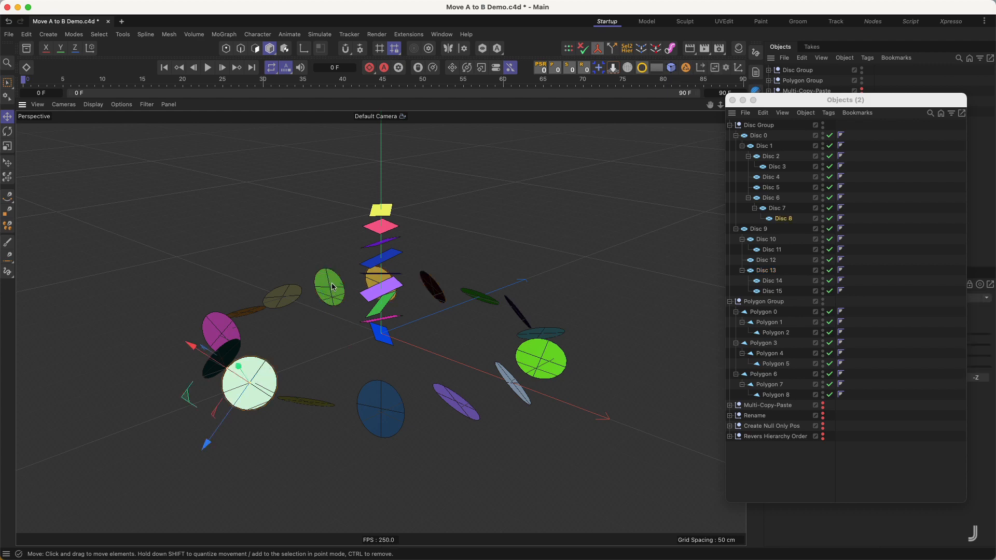
click(332, 293)
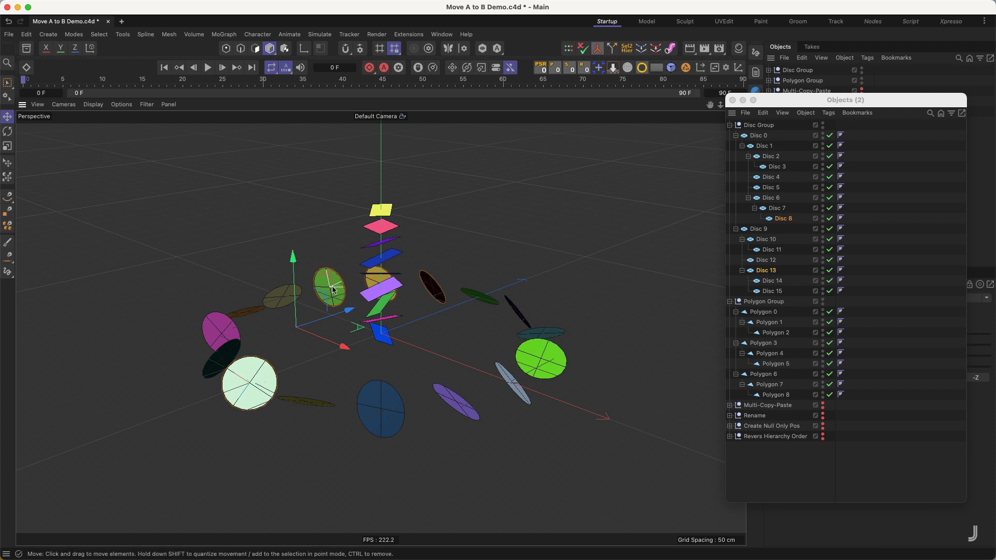
click(601, 69)
click(627, 76)
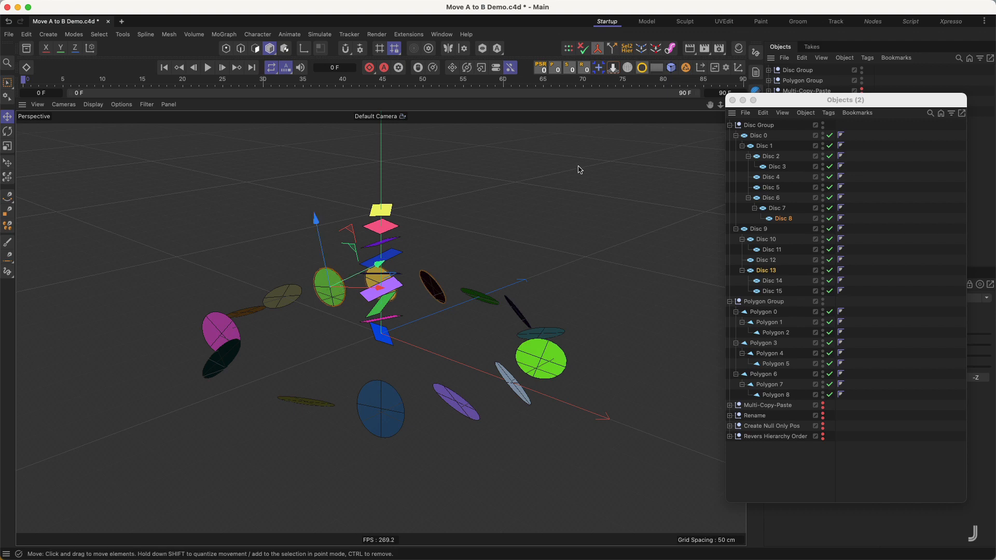
key(super+z)
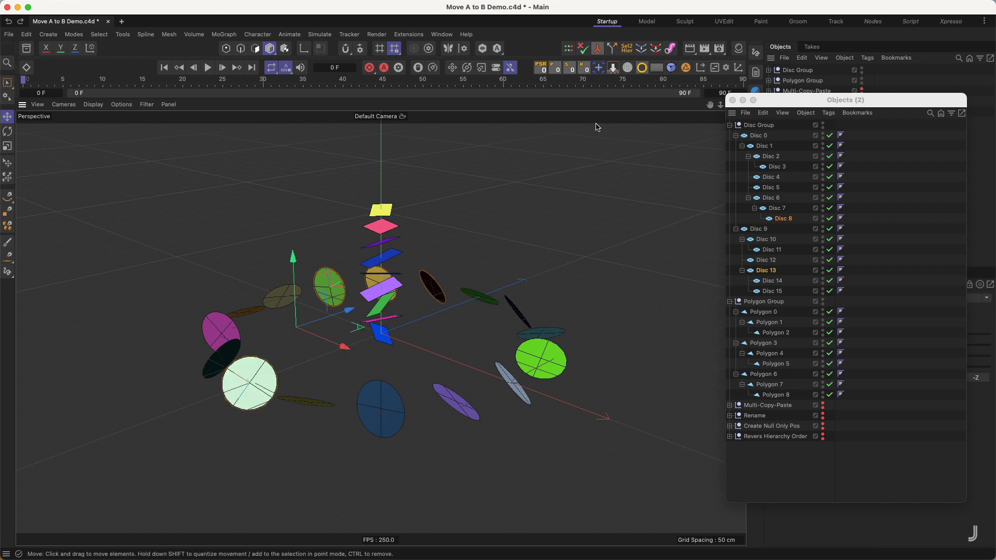
Select Disc 13 and add Disc 3, run move A to B to align their full transforms, and undo it
click(600, 69)
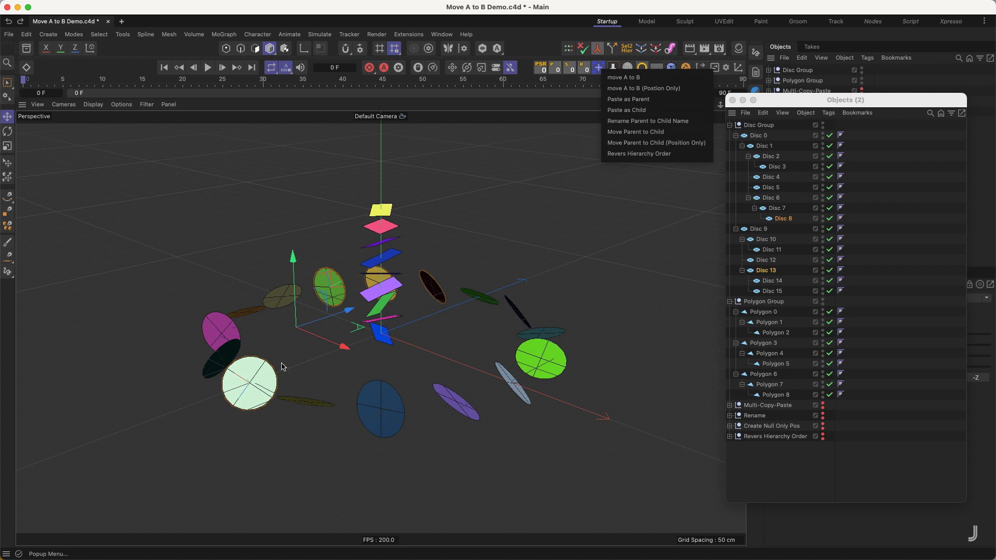
click(481, 183)
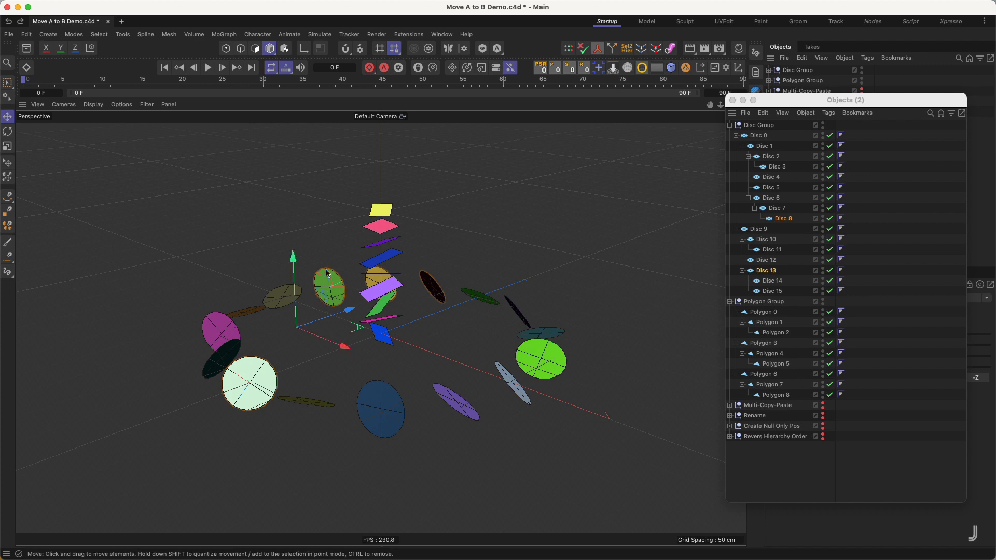
click(330, 237)
click(333, 287)
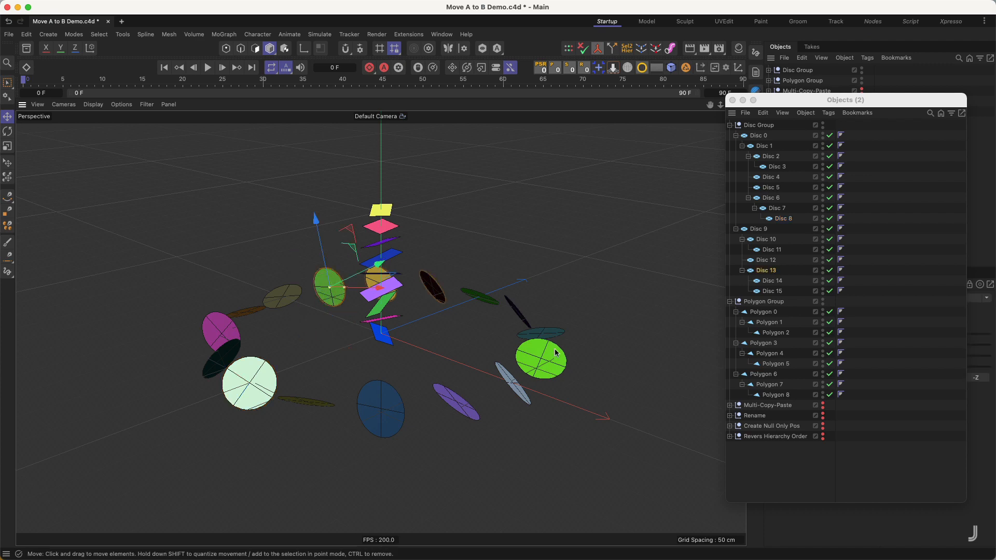
shift+click(549, 359)
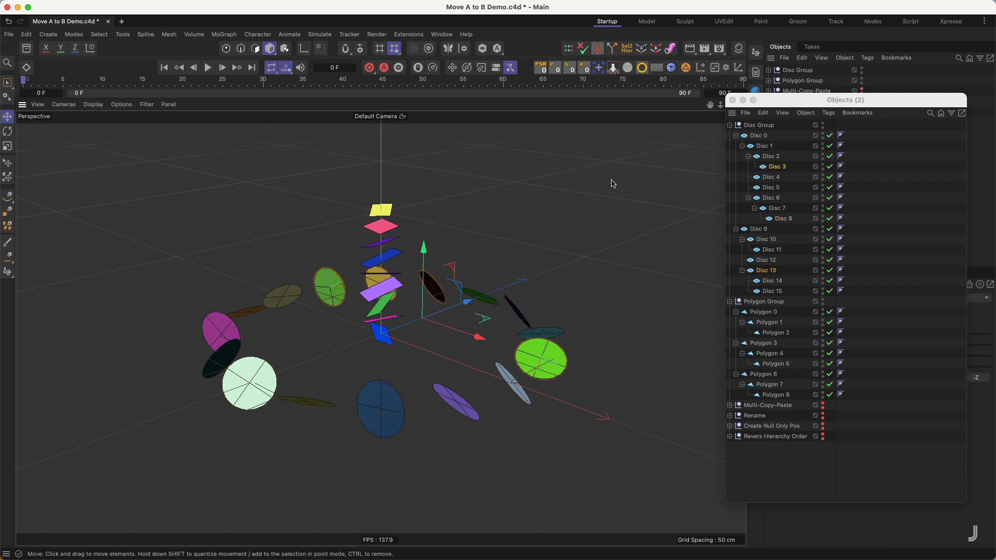
click(599, 68)
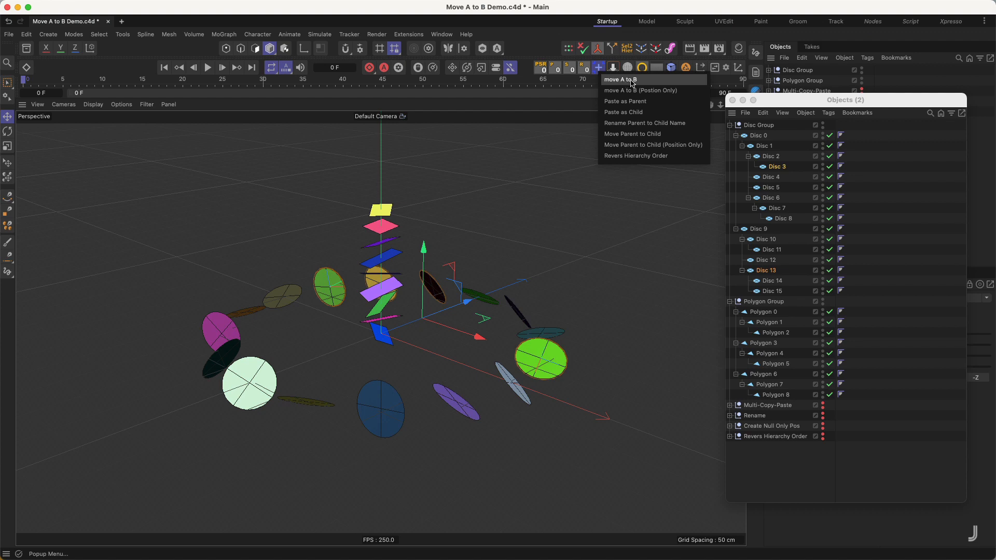
click(632, 80)
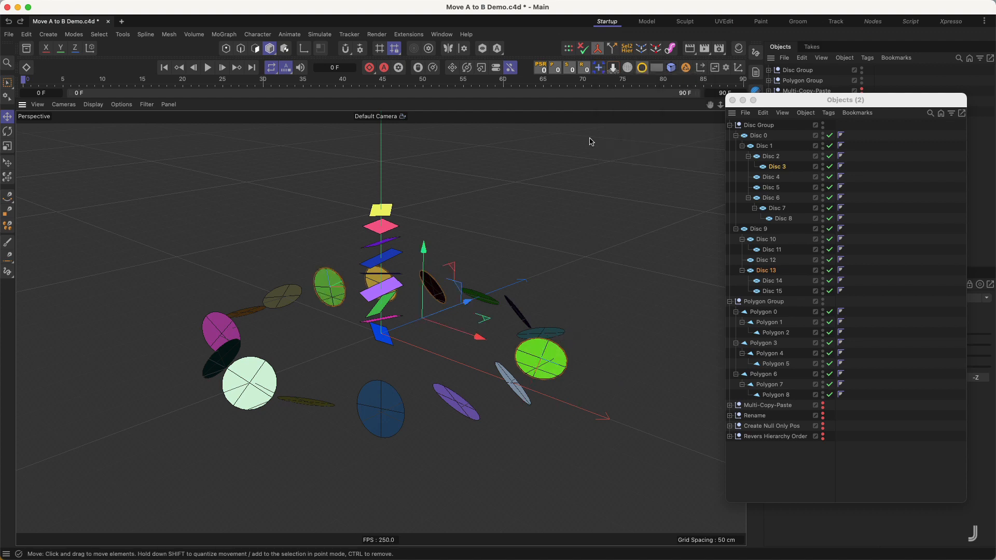
Move Disc 13 to Disc 3 with the position-only version of move A to B, undo it and clear the selection
click(599, 67)
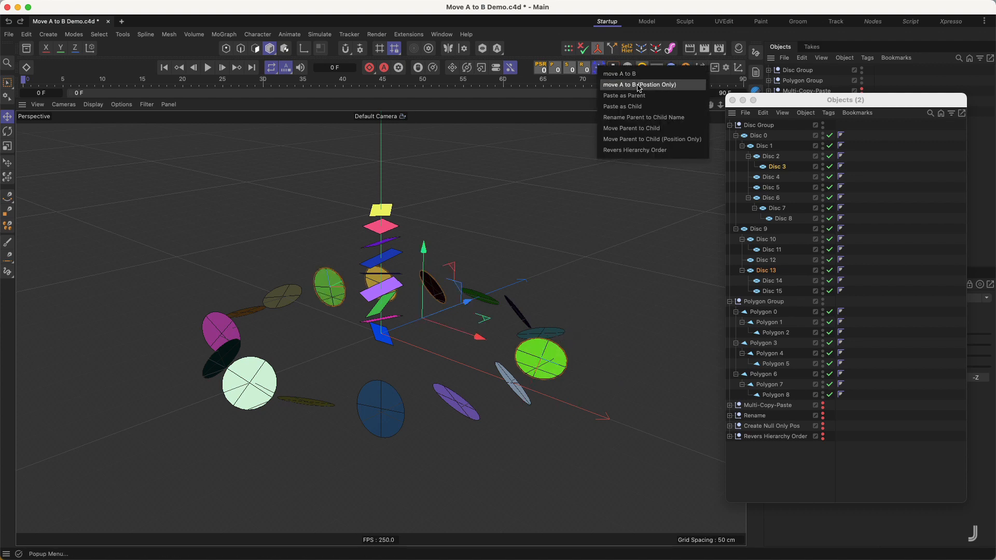
click(656, 86)
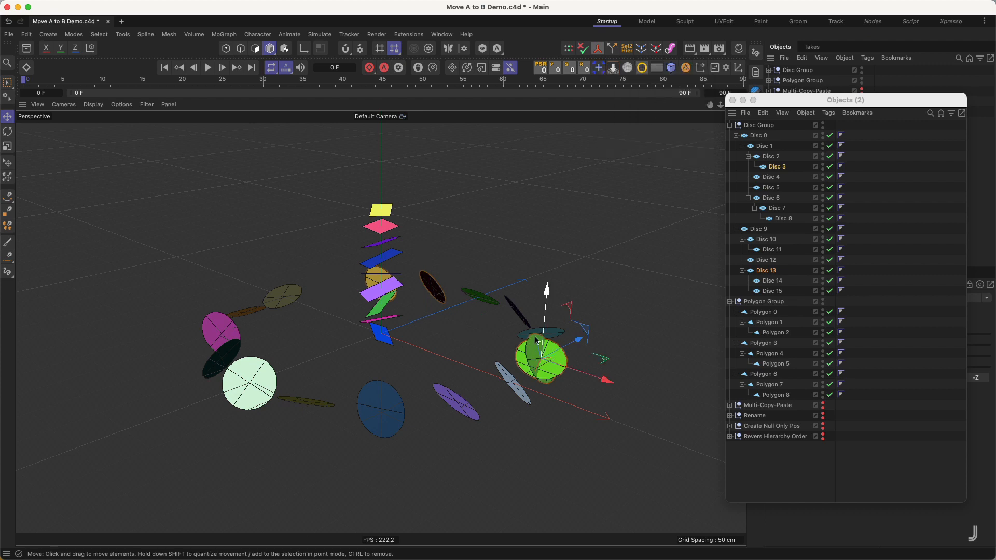
key(super+z)
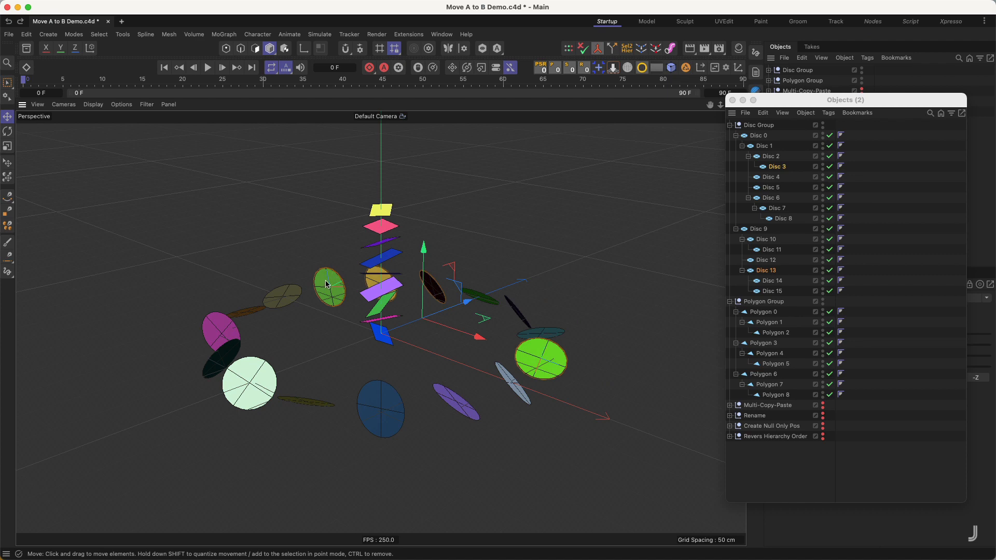
click(327, 325)
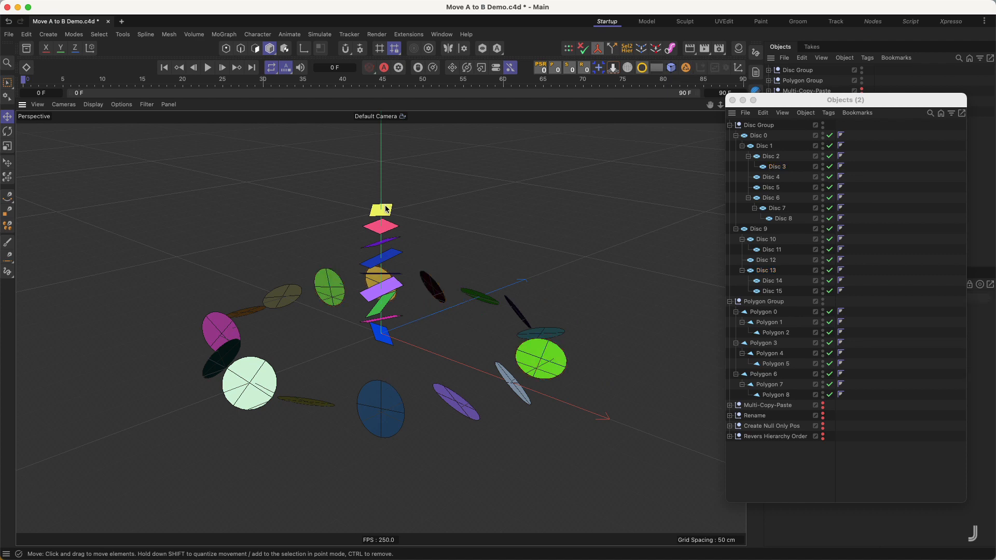
Select Polygon 8 and add Disc 10, move the polygon onto the disc with move A to B, and undo it
click(387, 210)
shift+click(221, 335)
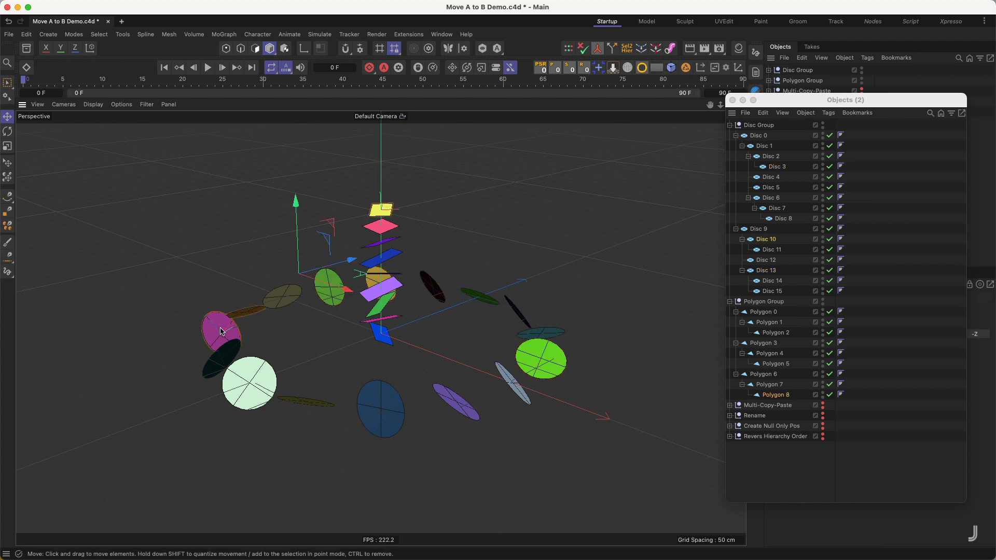
click(613, 67)
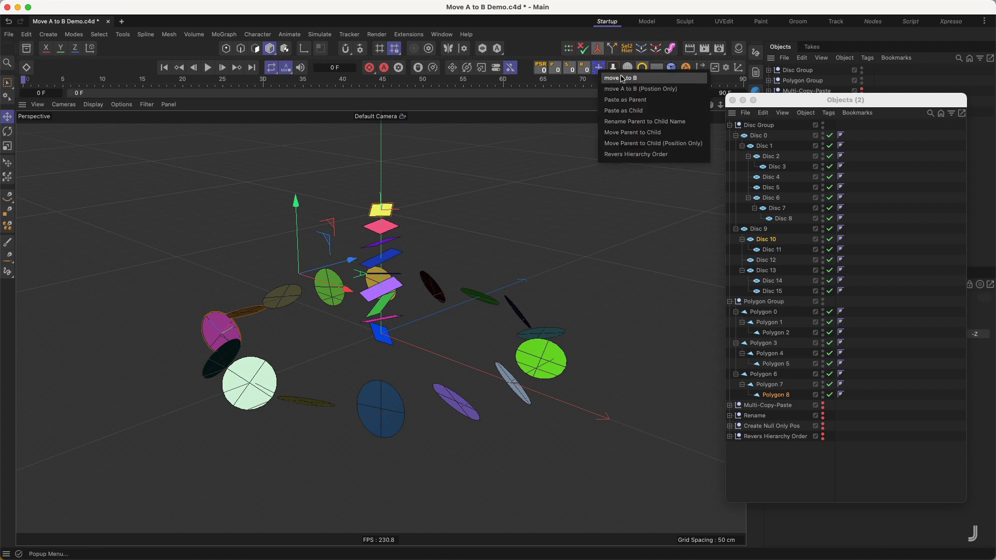
click(623, 78)
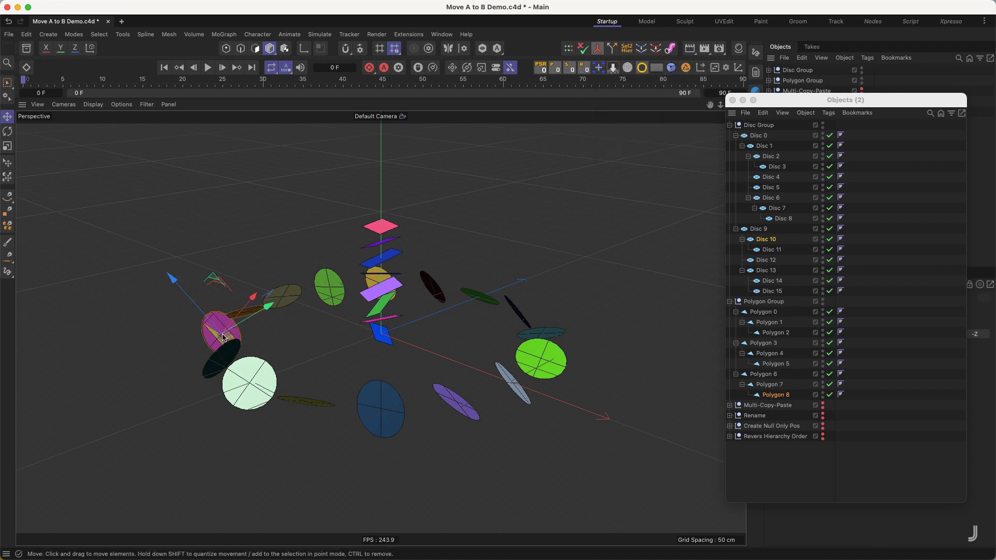
key(super+z)
Move Polygon 8 to Disc 10 with the position-only version of move A to B, undo it and clear the selection
click(599, 67)
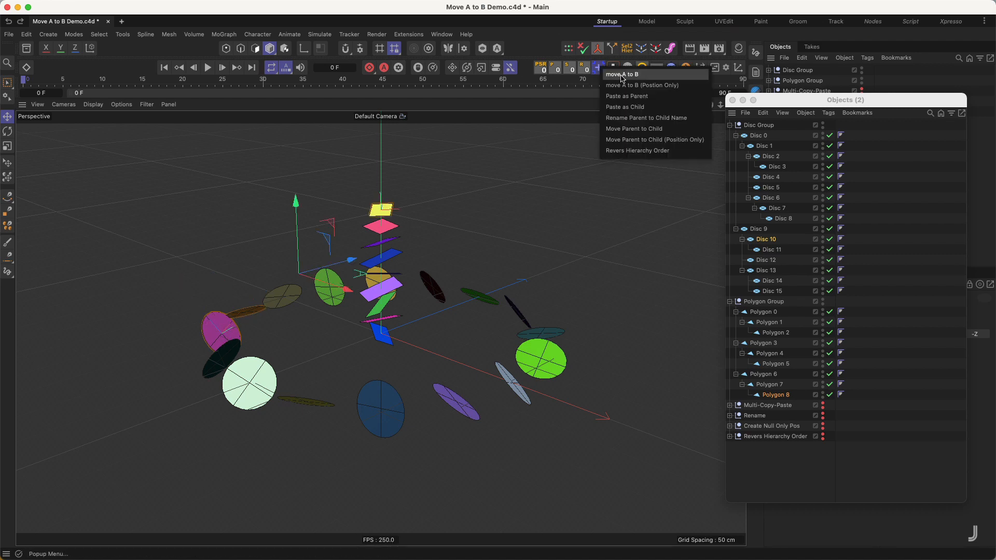
click(632, 86)
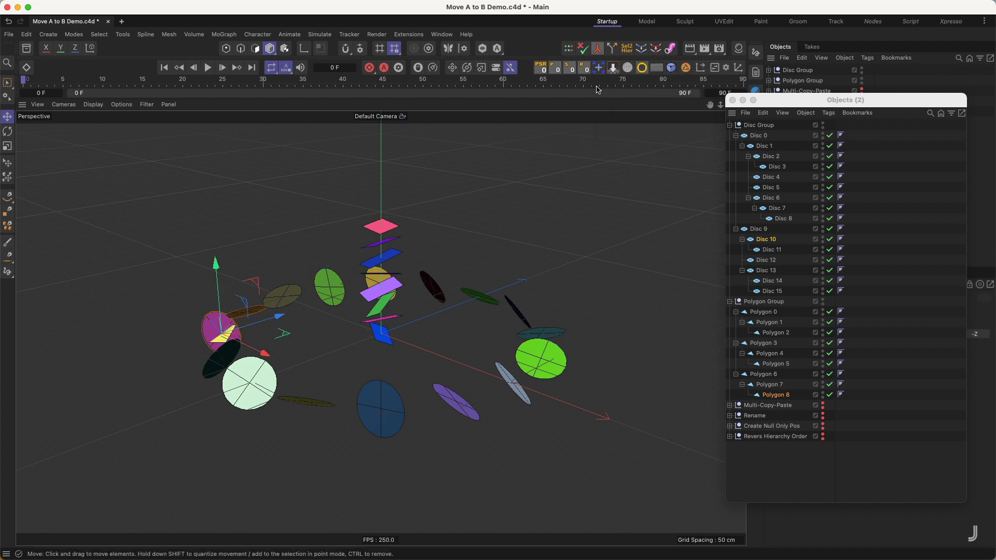
click(599, 67)
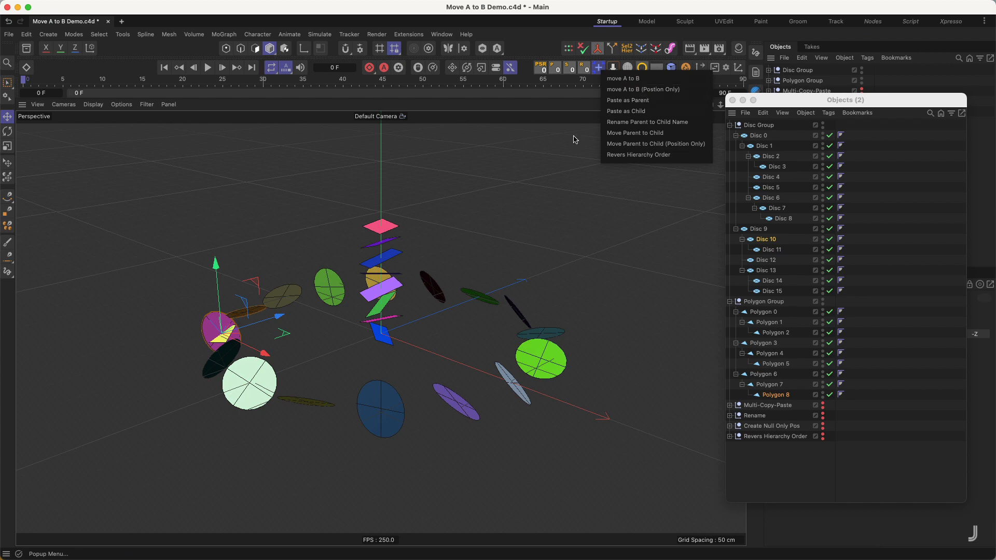
click(509, 188)
key(super+z)
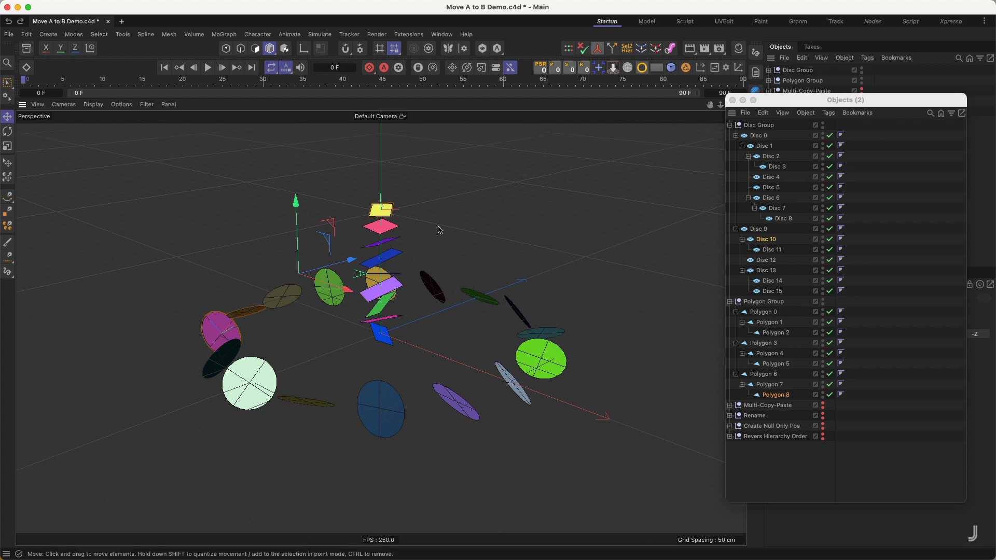
click(461, 204)
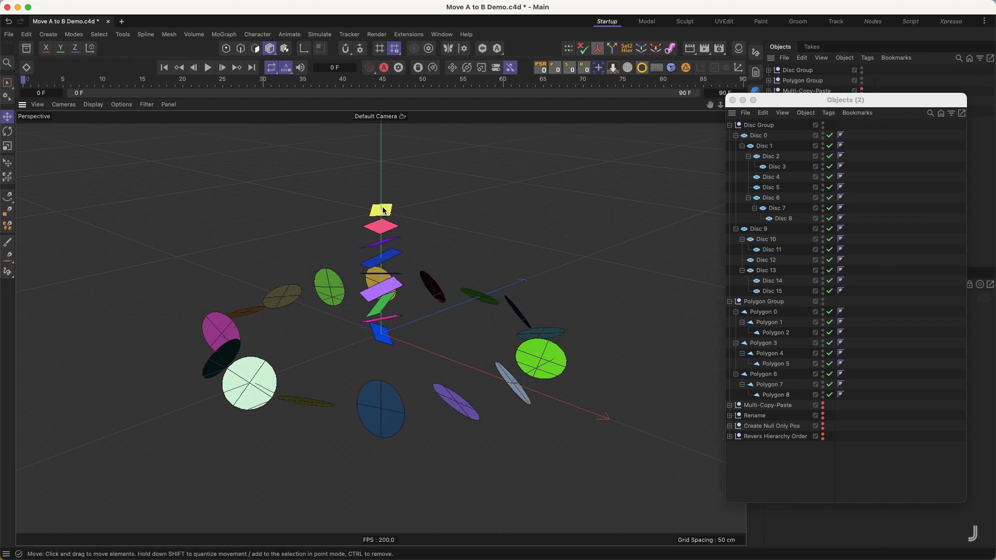
Try move A to B with Polygon 8, Disc 13 and Disc 12 selected, then with only Polygon 7, and clear the selection
click(384, 210)
shift+click(338, 292)
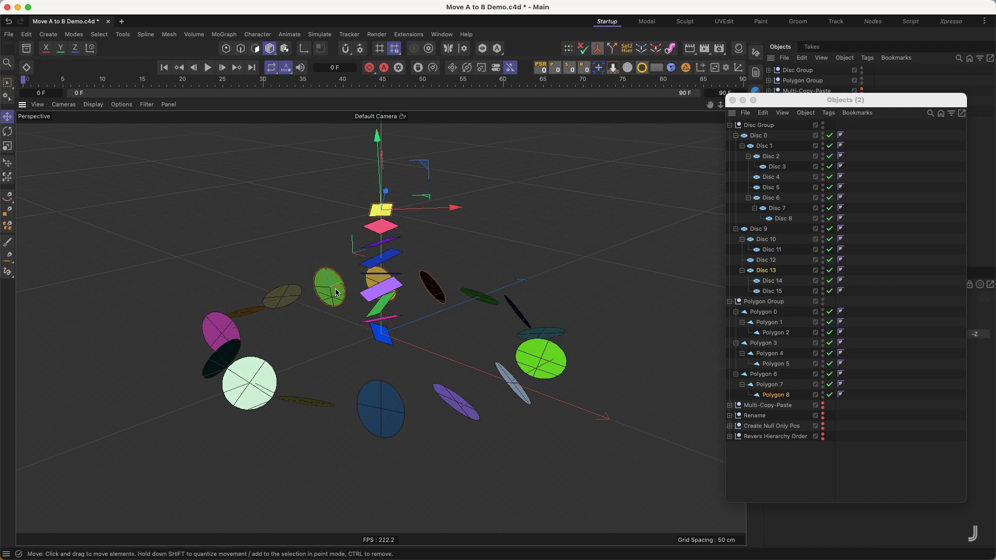
shift+click(292, 296)
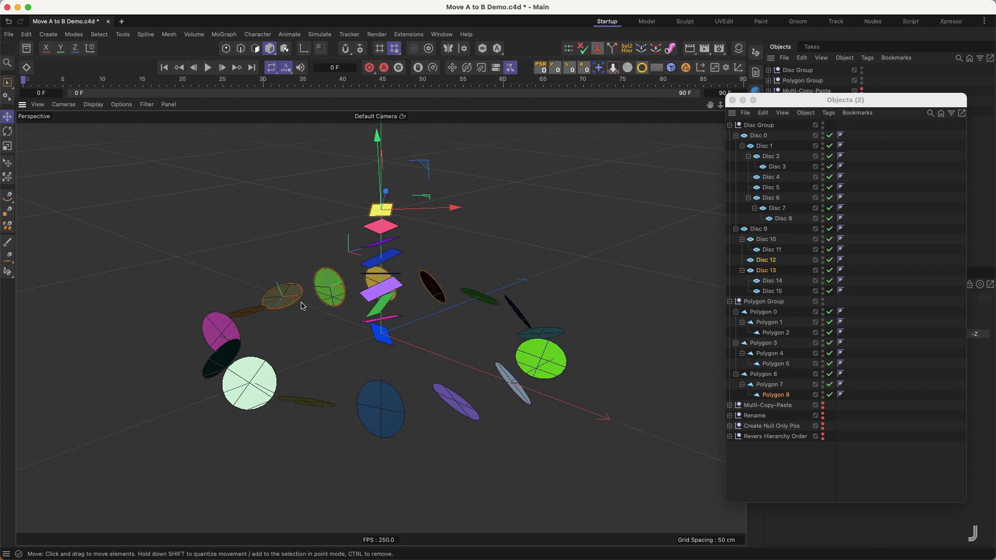
click(599, 67)
click(626, 78)
click(498, 210)
click(598, 67)
click(626, 78)
click(489, 216)
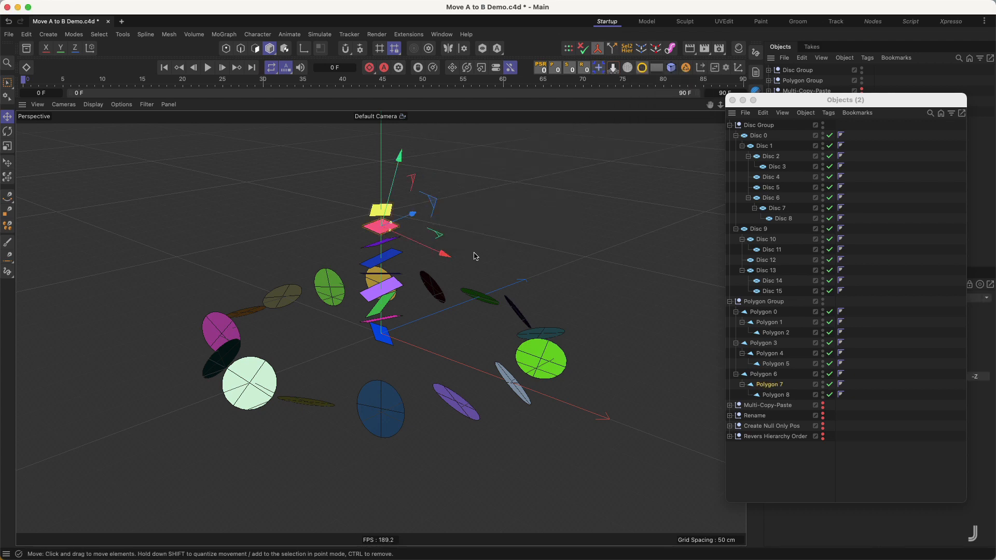
click(425, 303)
Select Disc 6 and add Disc 15, align their full transforms with move A to B, and undo the move
click(381, 413)
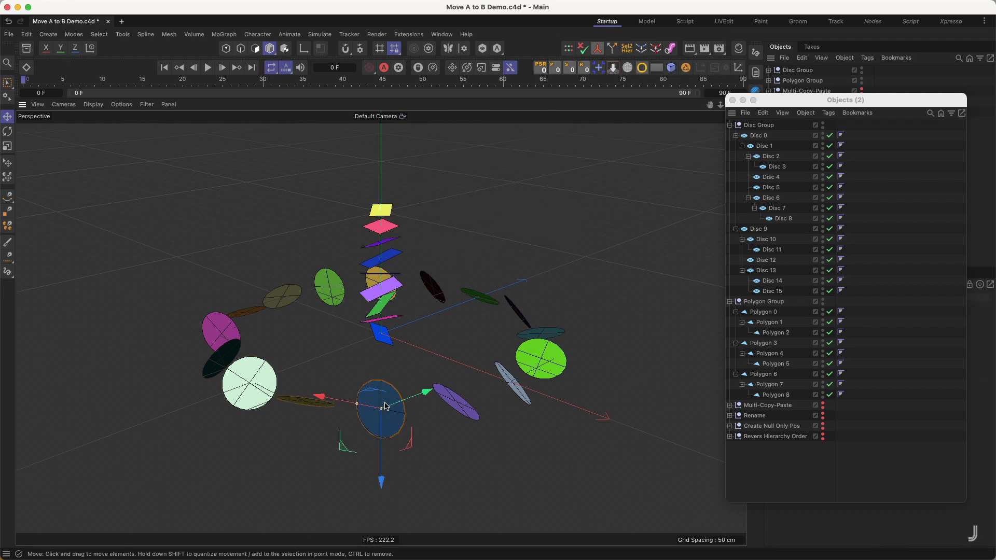
shift+click(439, 293)
click(599, 68)
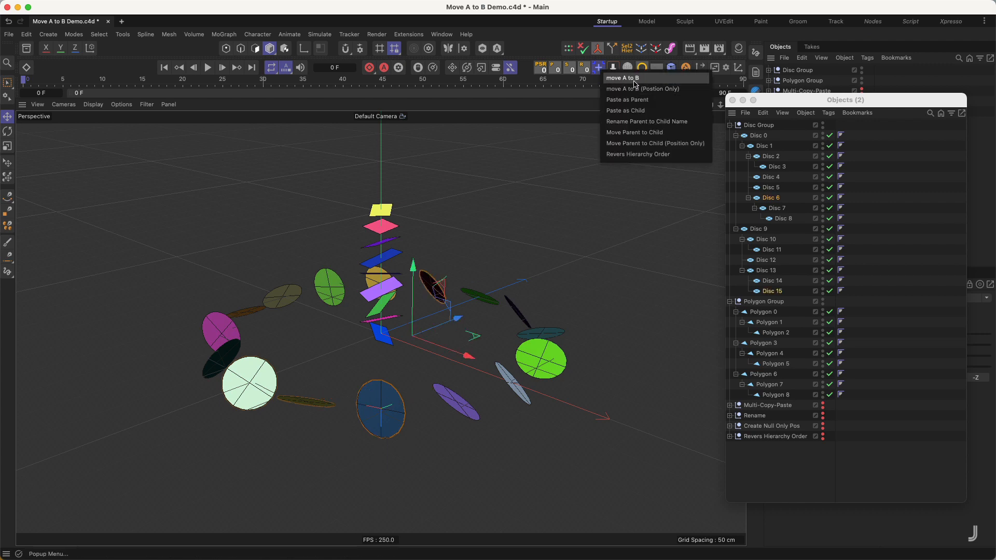
click(637, 87)
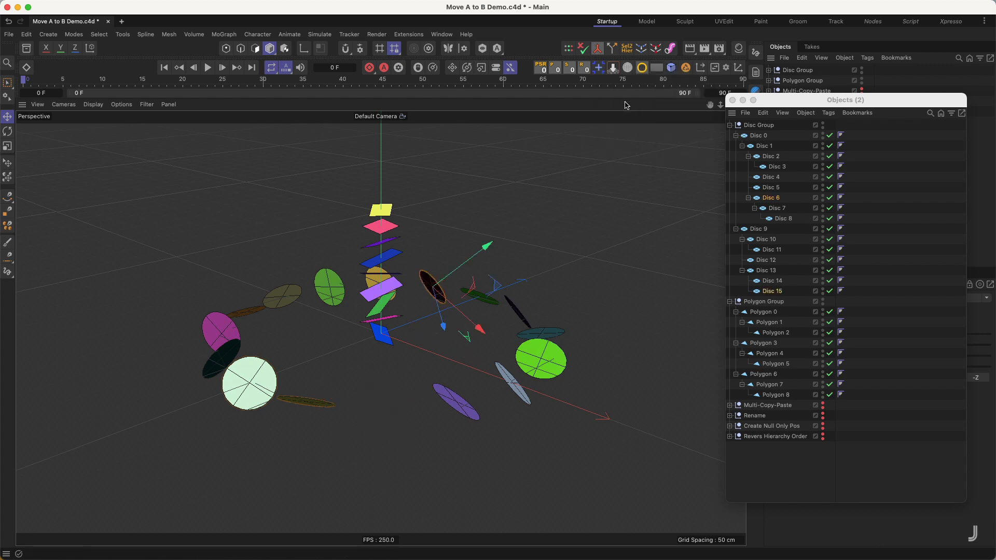
key(super+z)
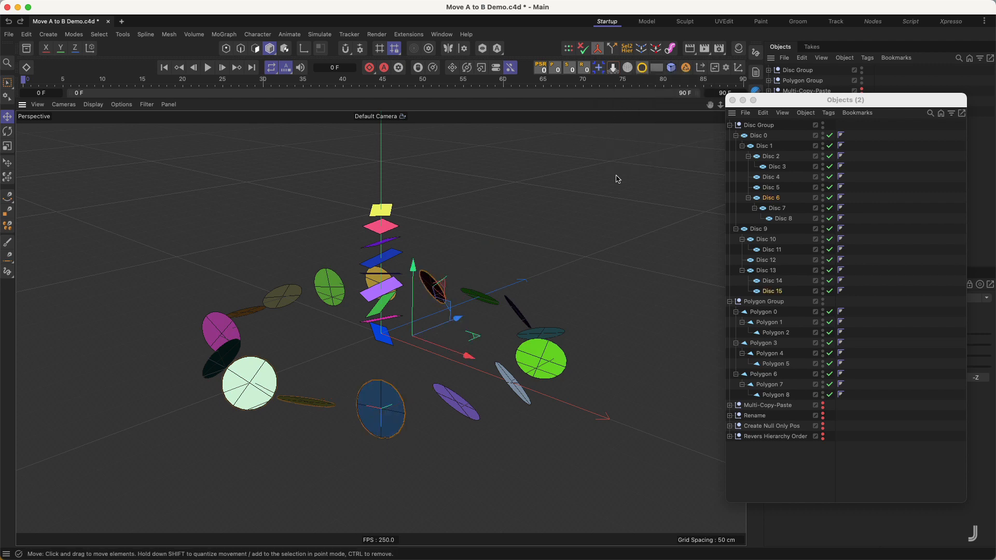
Close the floating Objects window and hide the Disc Group and Polygon Group in the viewport
click(732, 100)
click(599, 67)
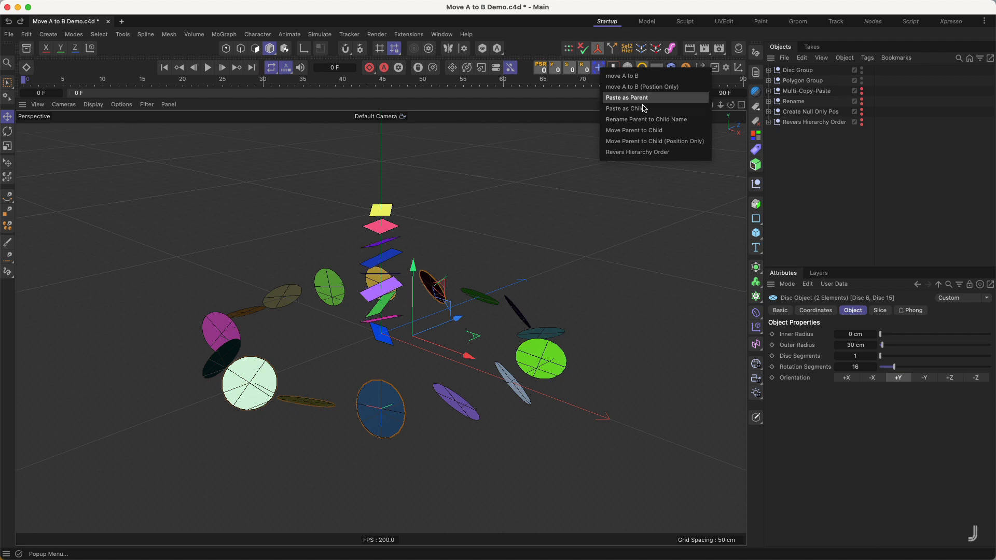
click(788, 133)
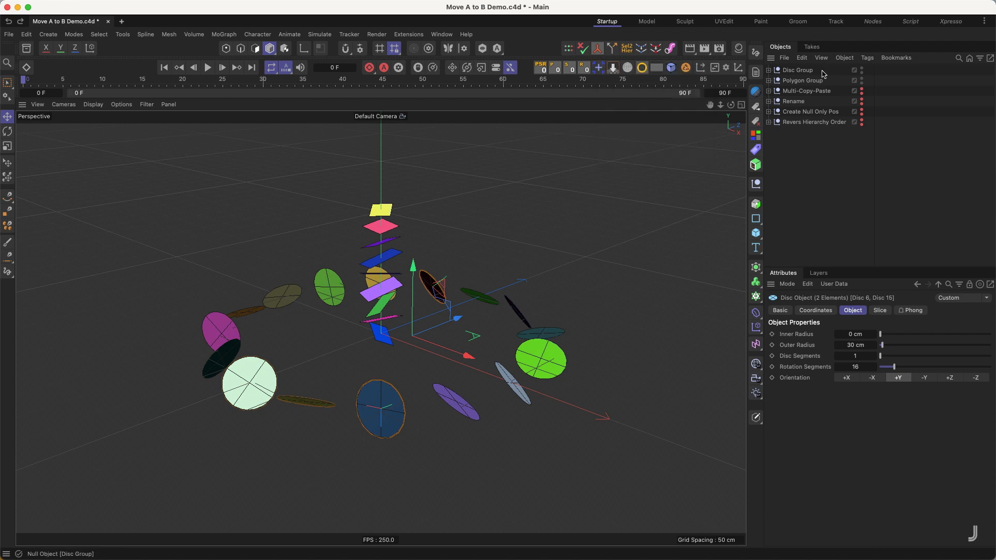
drag(823, 72, 808, 82)
key(alt+h)
key(alt+h)
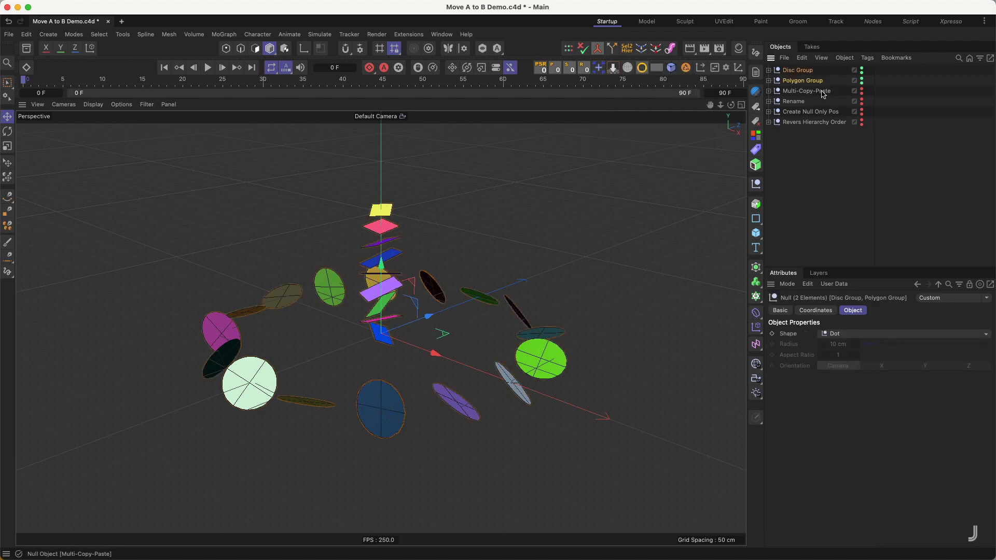
Make the Multi-Copy-Paste group visible, expand its hierarchy and clear the selection
click(802, 91)
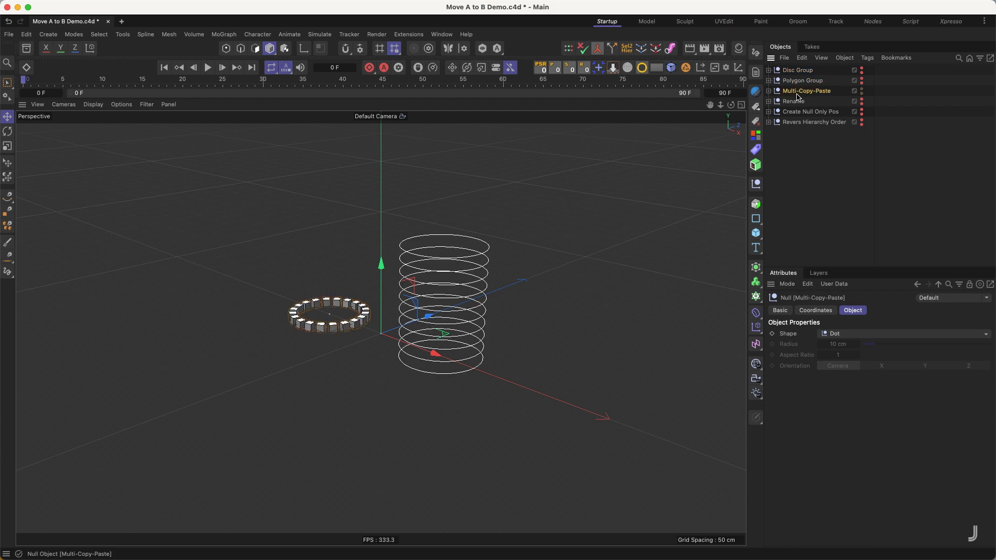
click(769, 91)
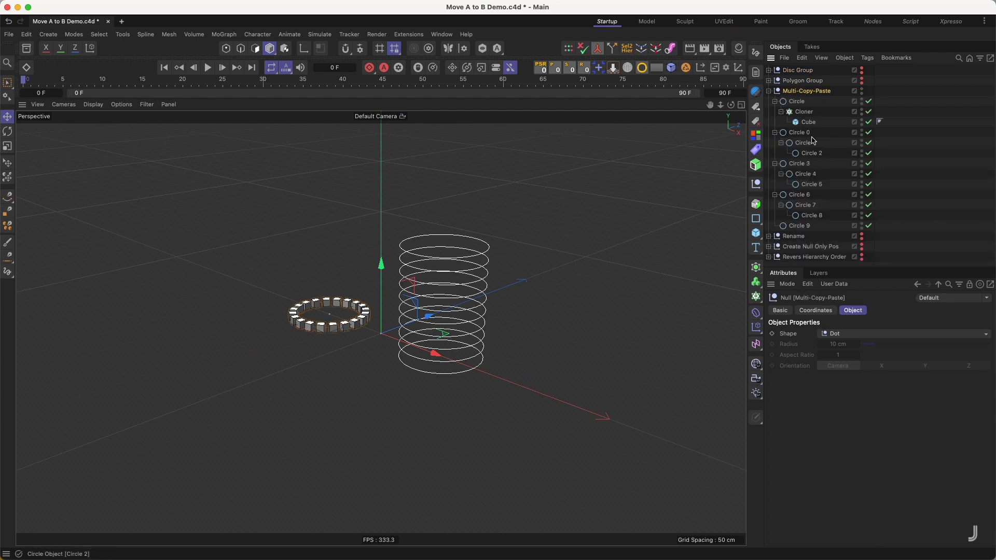
click(824, 129)
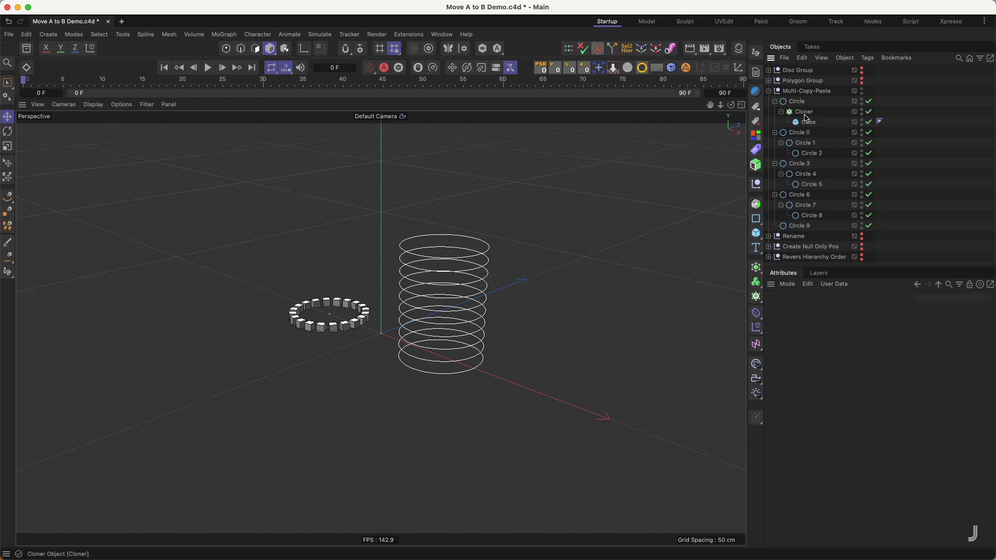
Copy the Cloner and paste it into Circle 0 through Circle 9 with the Paste as Child script, then undo the paste
click(805, 114)
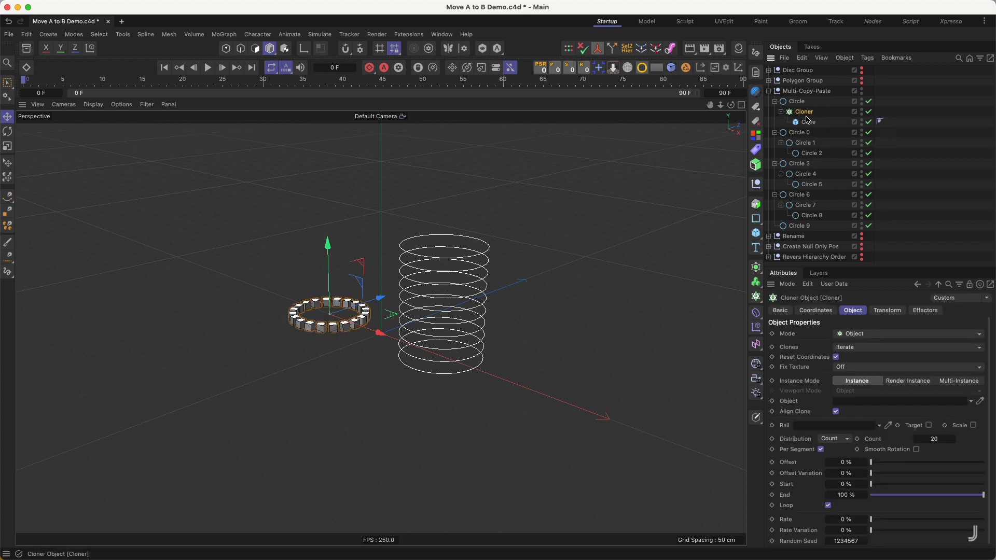
click(802, 58)
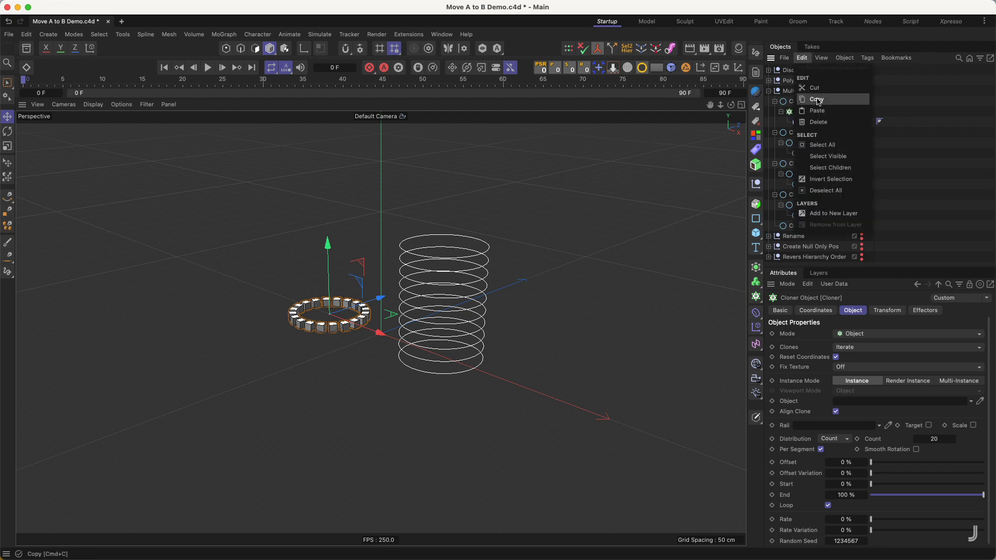
click(817, 101)
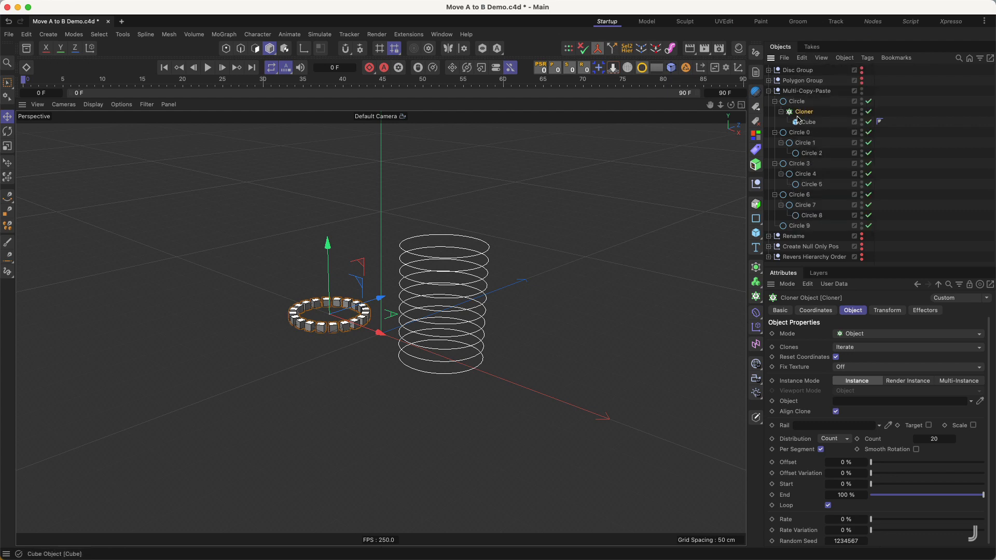
drag(829, 132, 787, 227)
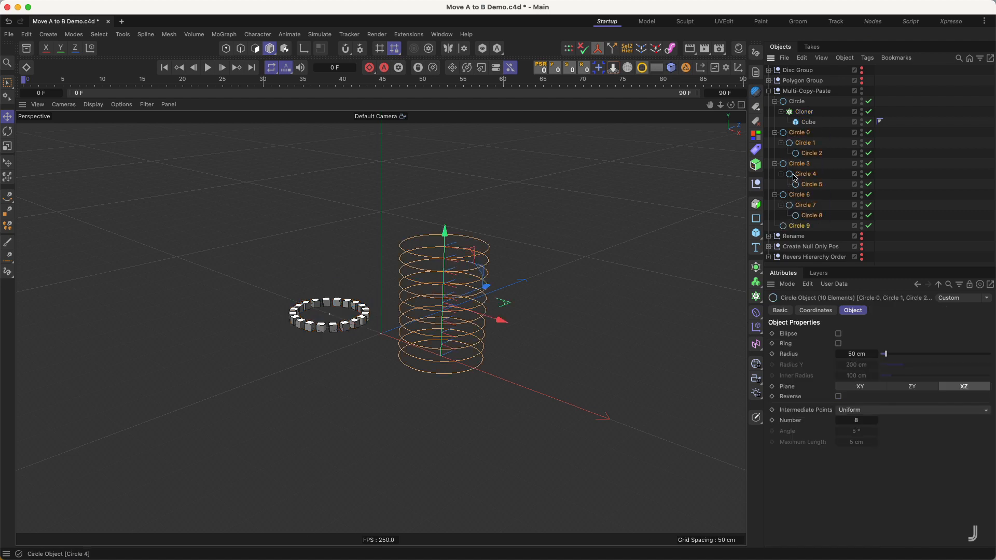
click(599, 68)
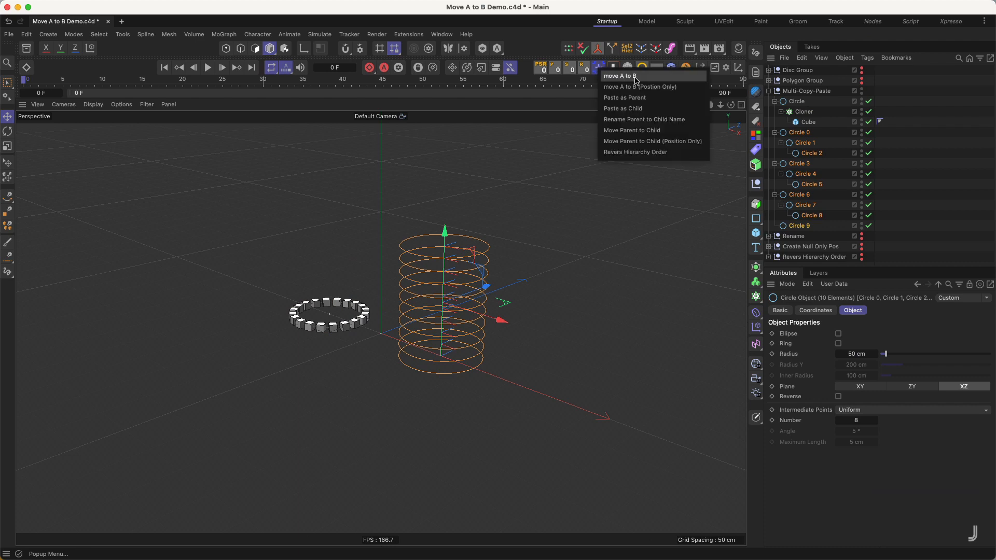
click(654, 109)
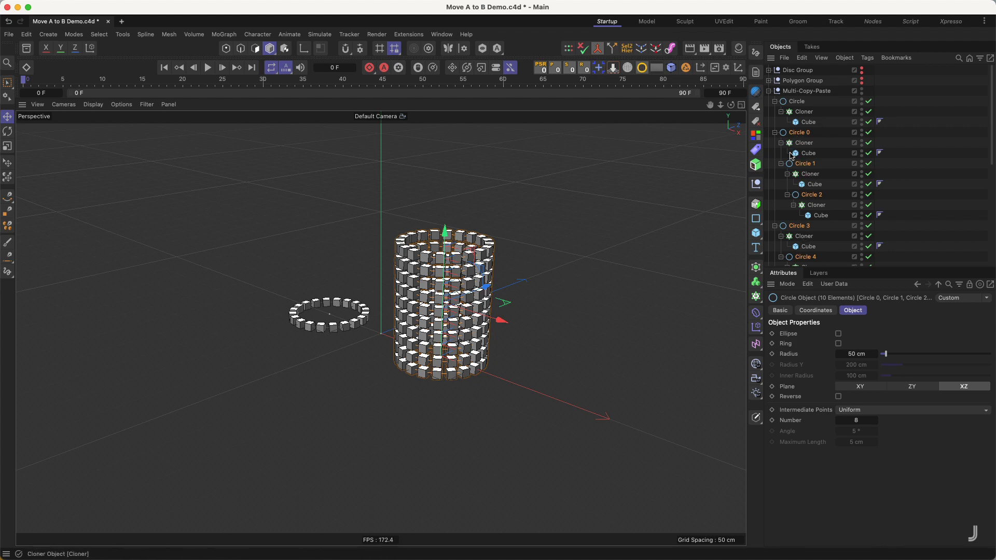
key(super+z)
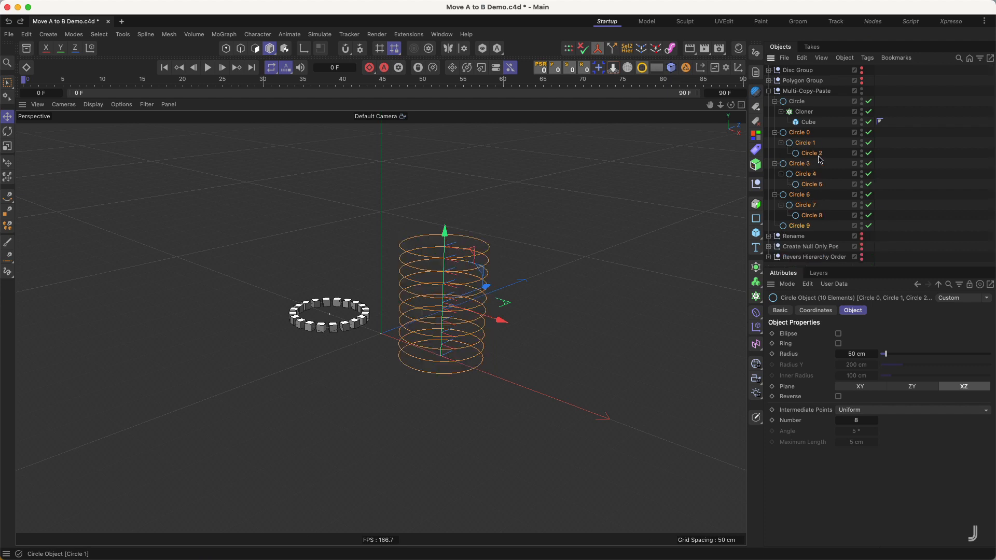
Run Paste as Parent to put the copied Cloner above Circle 0 through Circle 9, undo it and clear the selection
click(599, 68)
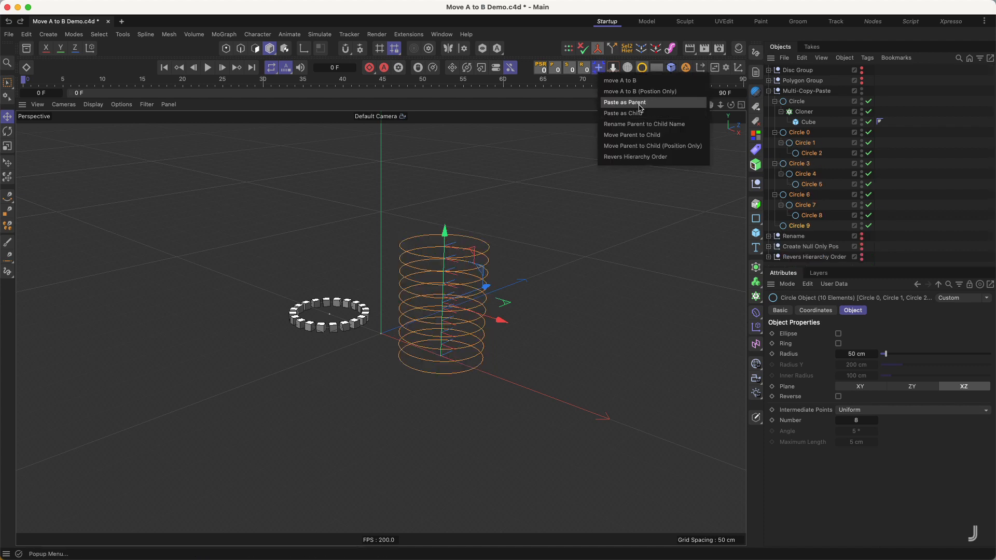
click(656, 107)
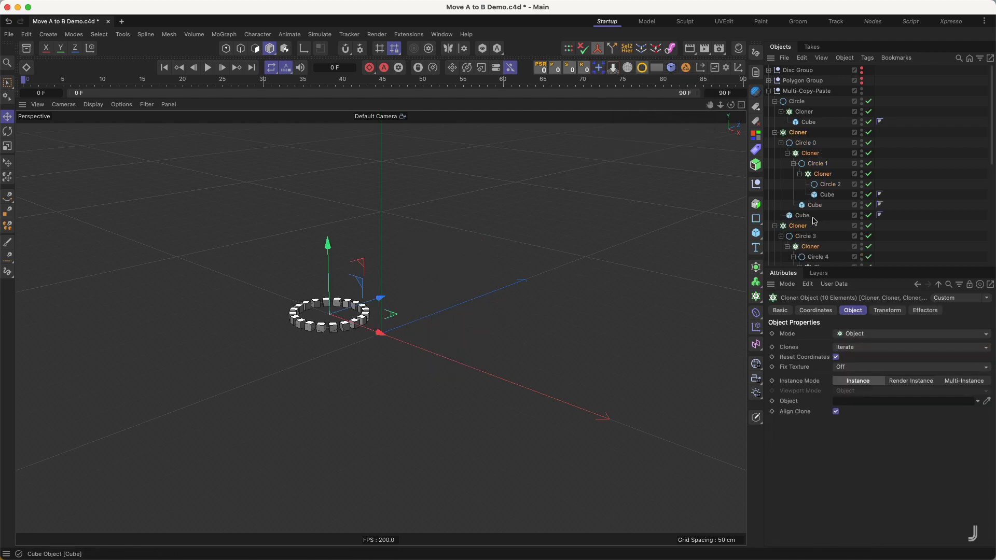
key(super+z)
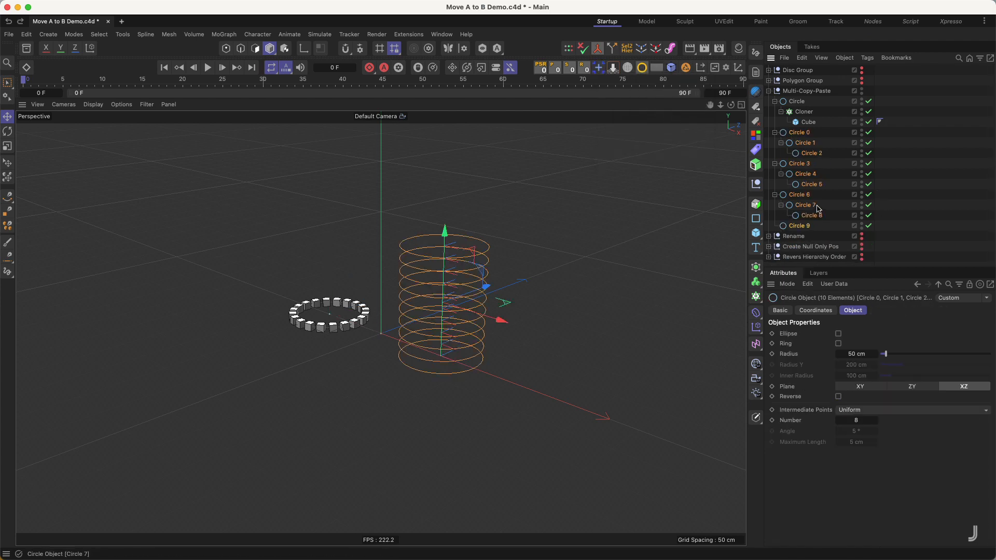
click(828, 136)
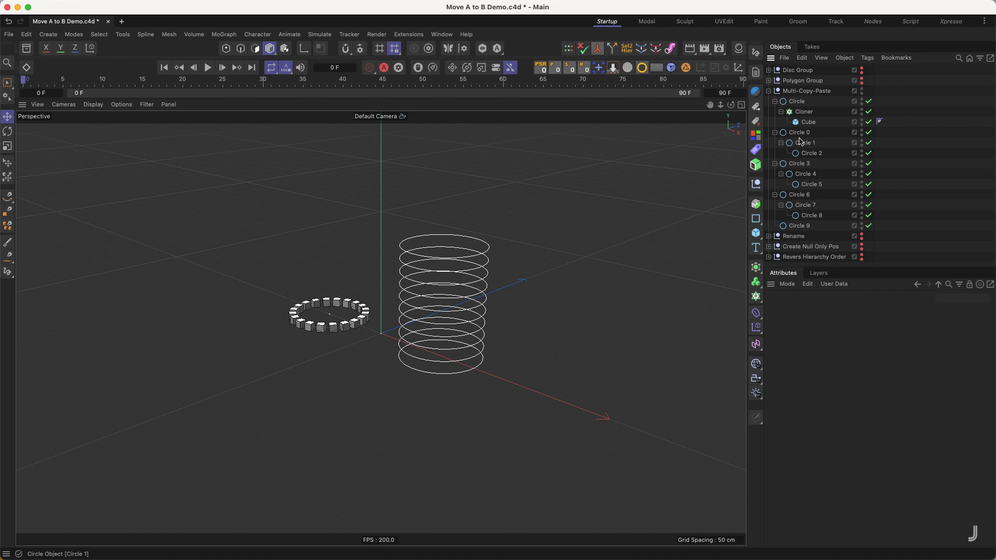
Add and copy a 20 cm cube, and paste it as the parent of Circle 0 through Circle 9 with Paste as Parent
click(757, 235)
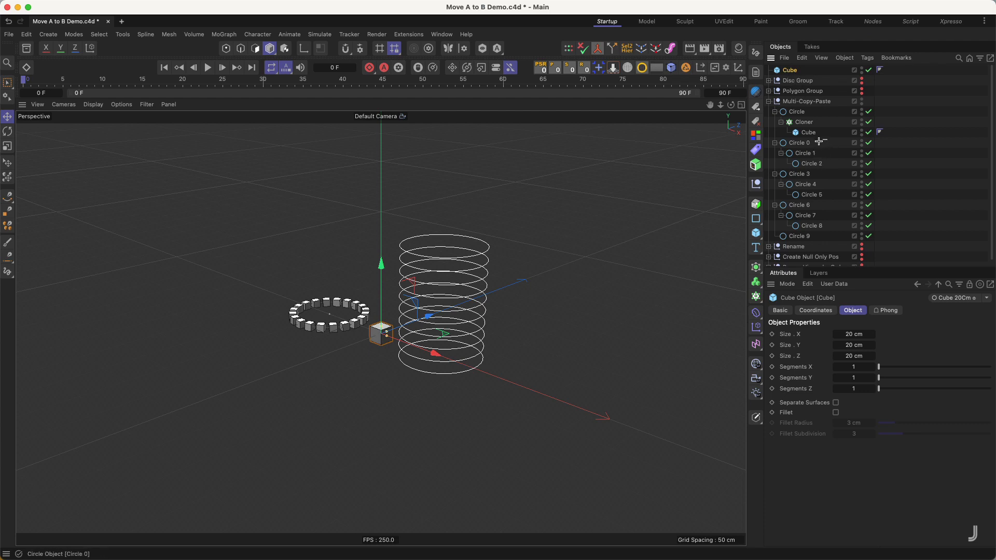
drag(819, 141, 827, 241)
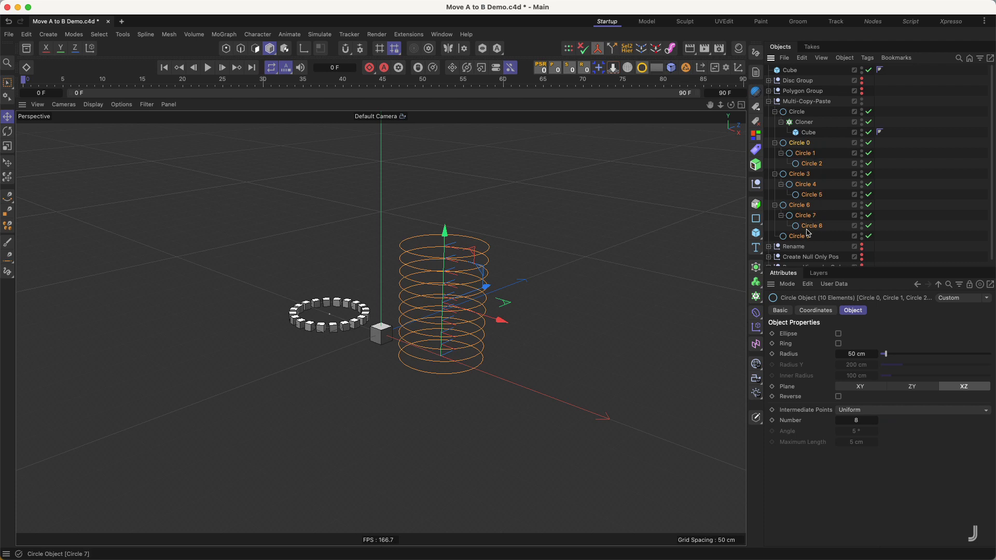
click(599, 67)
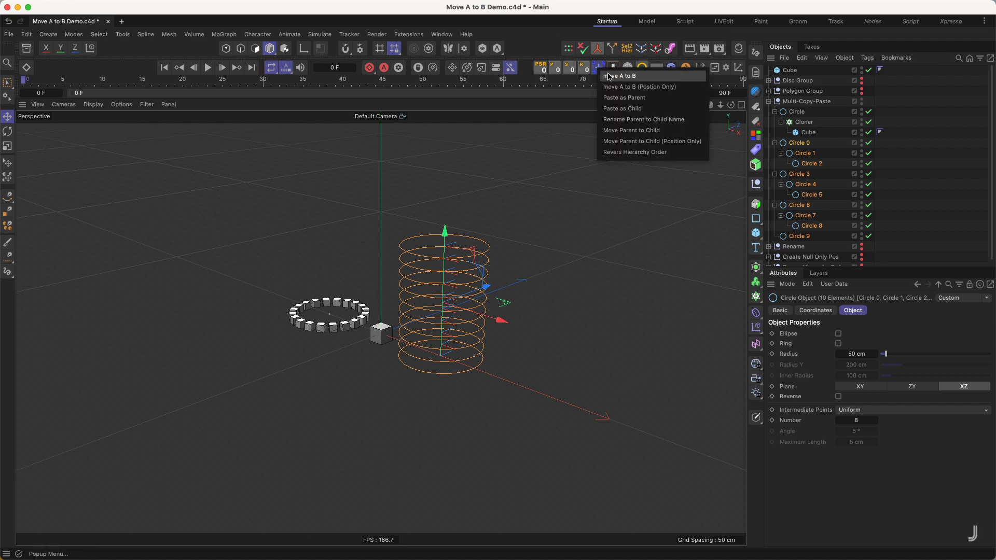
click(653, 99)
Expand the pasted cube hierarchies in the Multi-Copy-Paste group to examine the parenting of the circles, and look over the script list
click(775, 143)
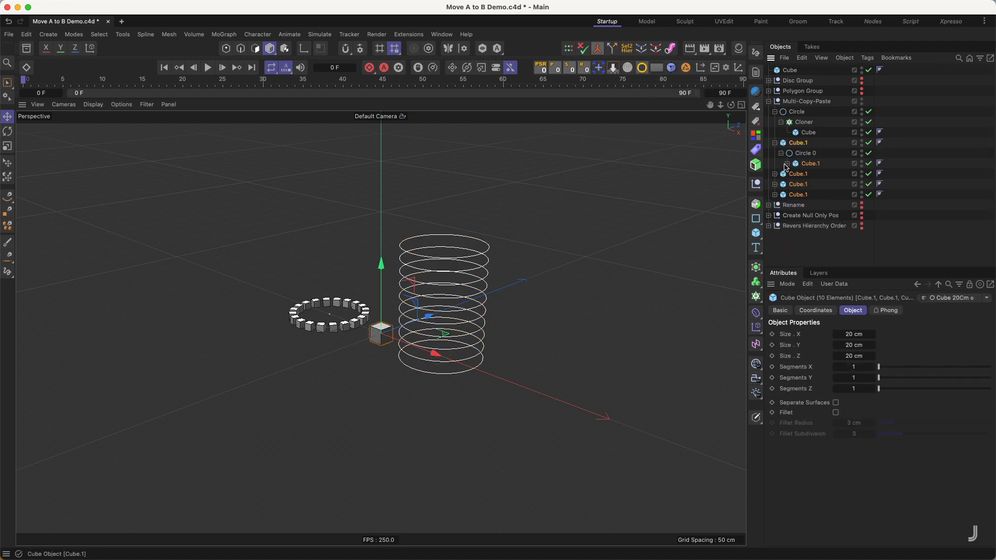
click(787, 164)
click(801, 185)
click(776, 206)
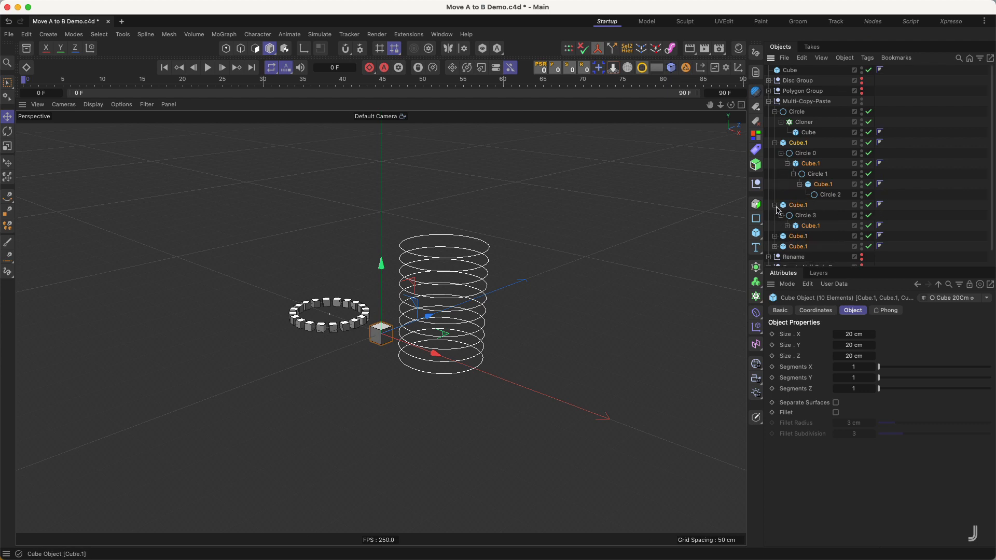
click(599, 67)
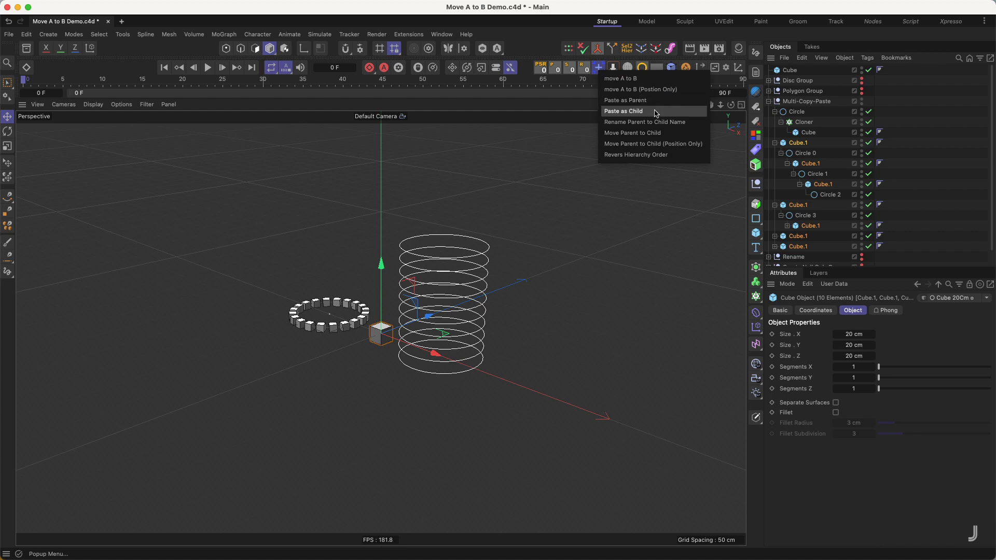
click(830, 146)
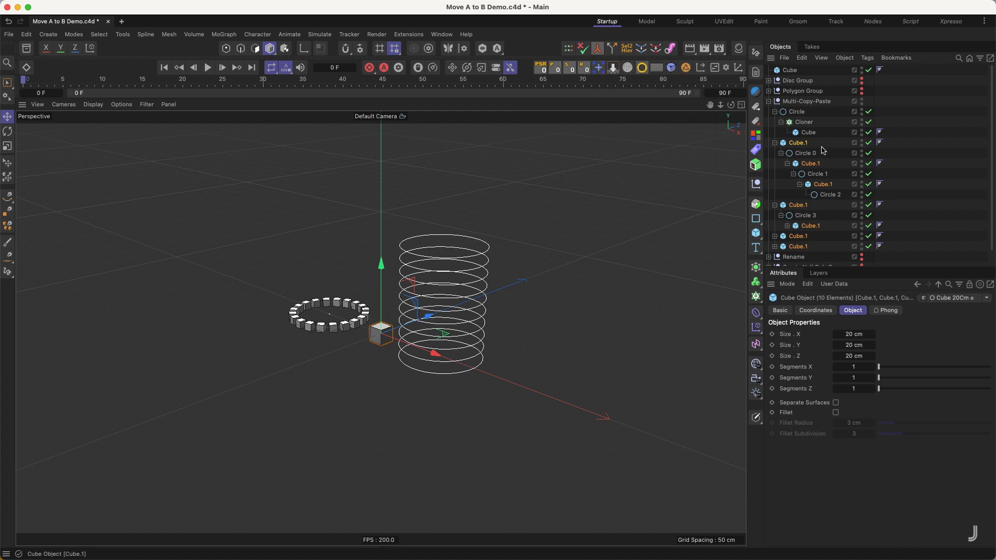
Collapse the Multi-Copy-Paste group and hide it in the viewport and renderer
click(769, 101)
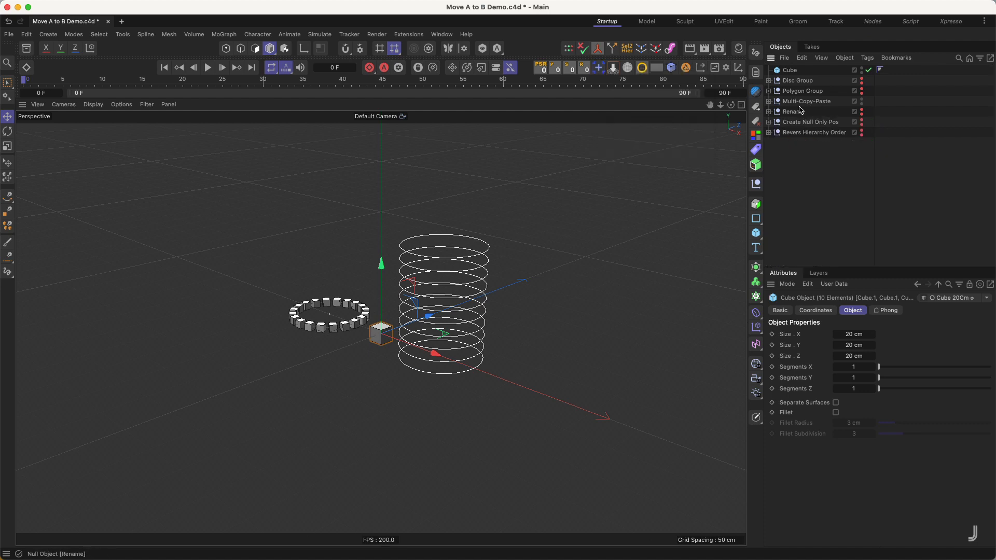
click(804, 102)
key(h)
key(h)
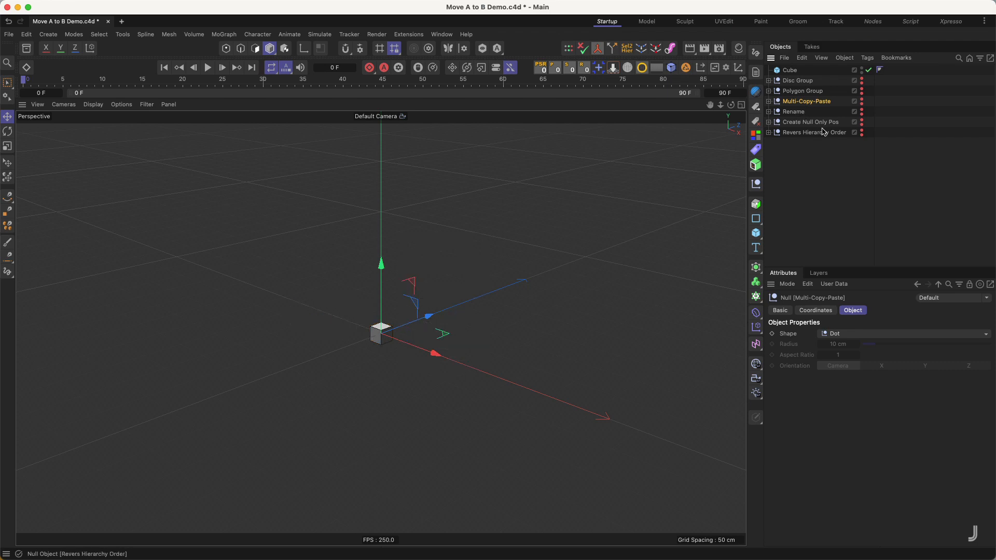
Expand the Rename group and delete the loose Cube at the root of the scene
click(796, 113)
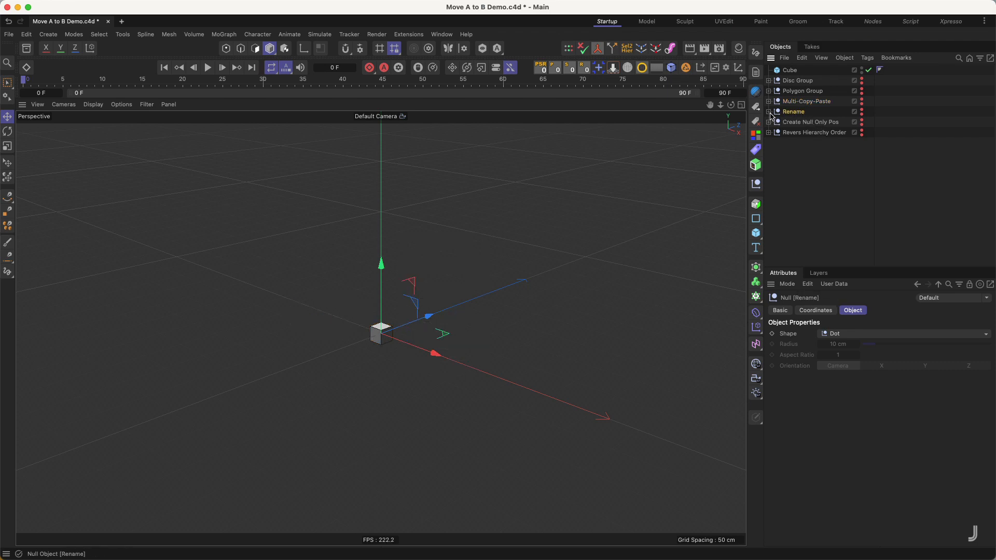
click(769, 112)
click(793, 70)
key(Delete)
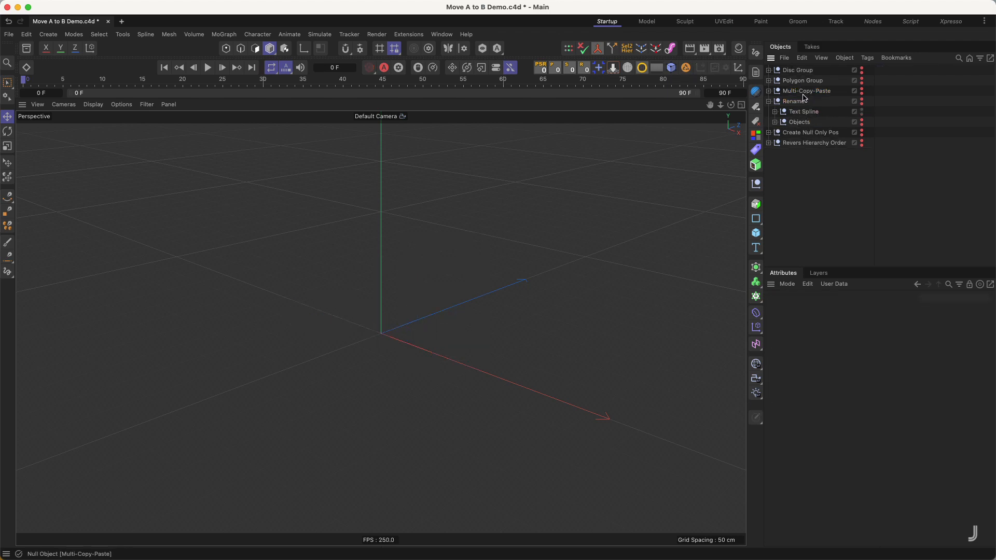
Reset the Rename group's visibility to default, expand its Text Spline subgroup and clear the selection
click(802, 113)
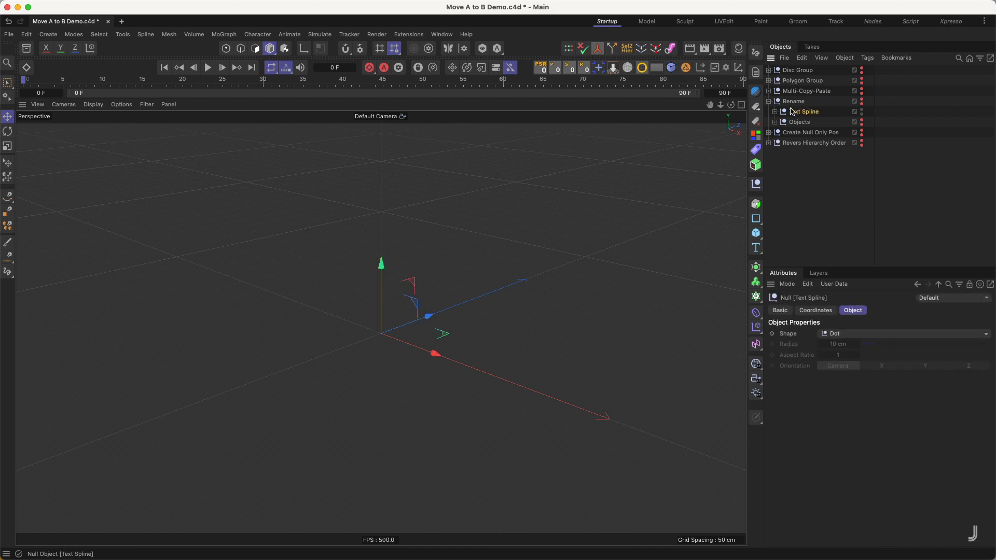
click(794, 102)
click(775, 112)
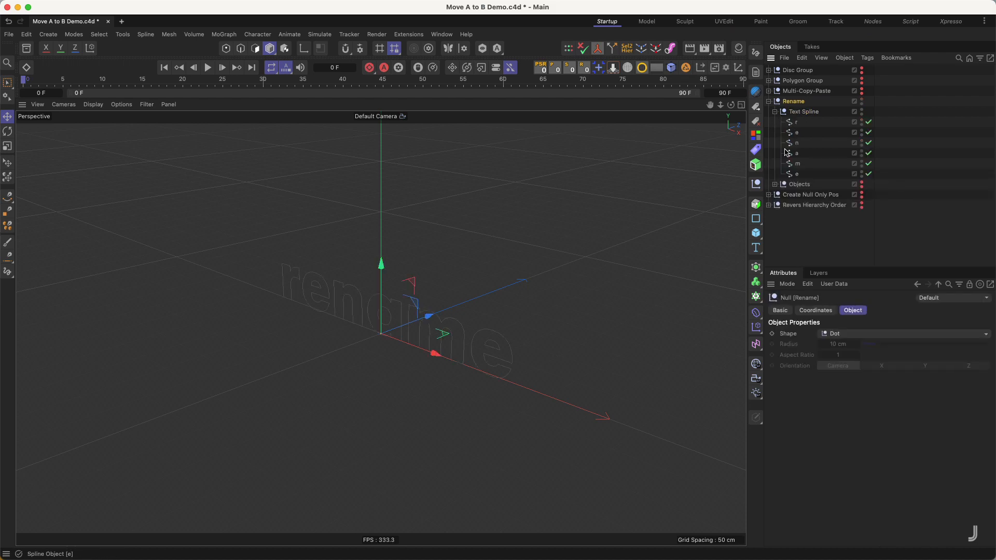
click(815, 140)
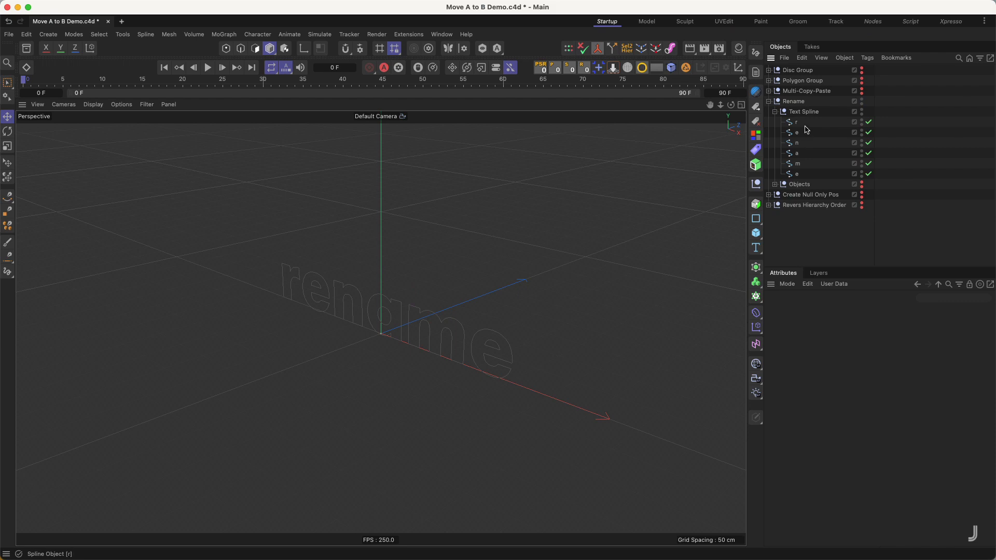
Select the letter splines r, e, n, a, m, e, add an Extrude generator as parent of each, and fold the Extrude hierarchies
drag(807, 122, 797, 179)
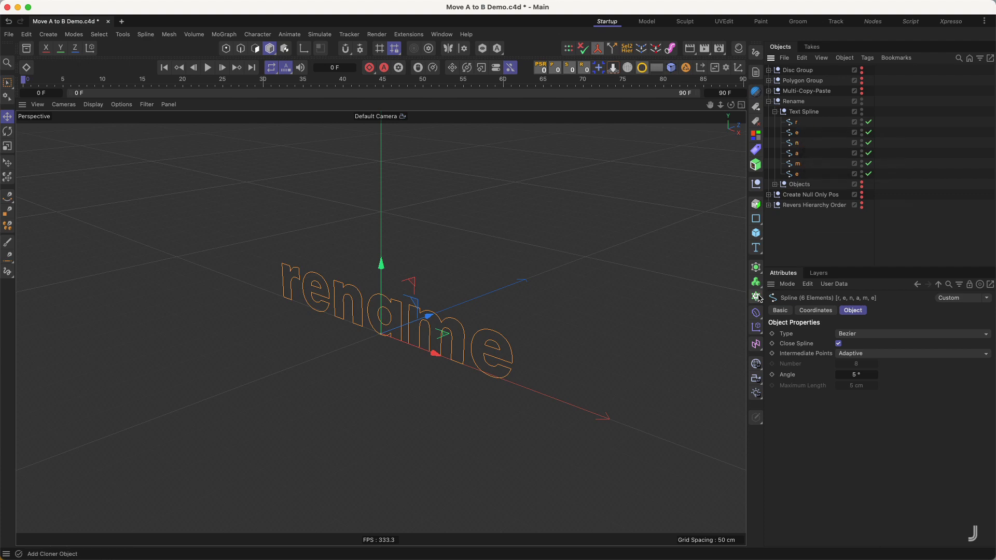
click(760, 270)
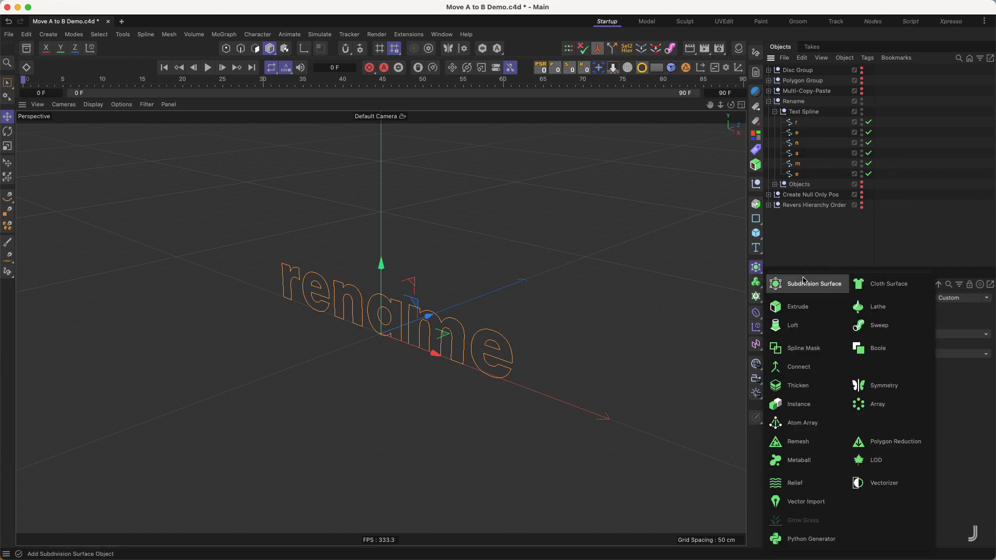
alt+click(801, 309)
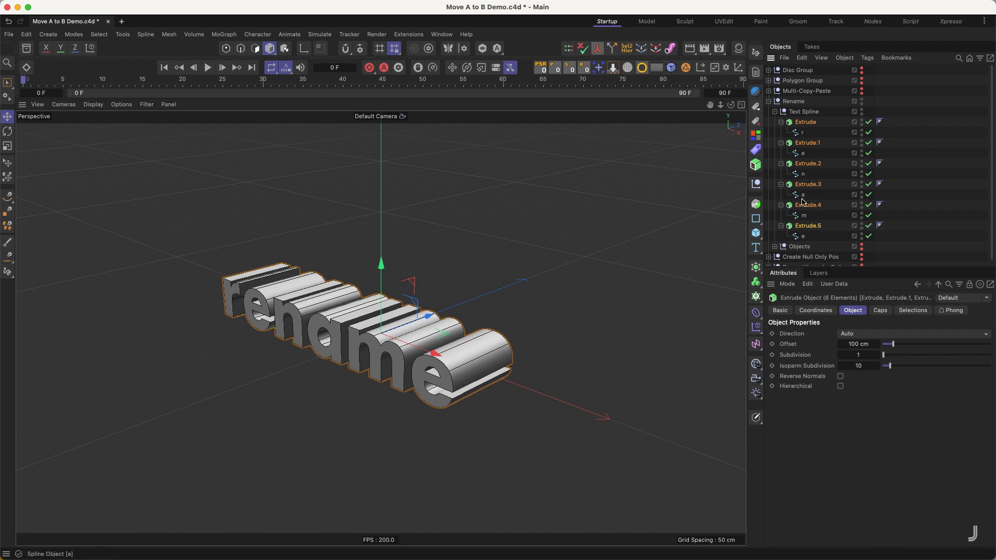
super+click(775, 112)
click(775, 112)
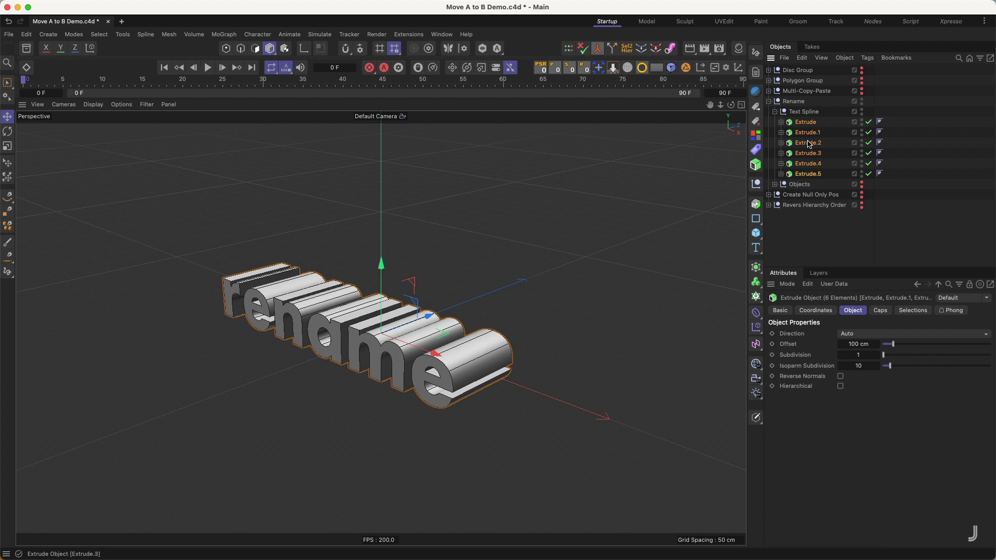
Run the Rename Parent to Child Name script on the six selected Extrude objects
click(782, 123)
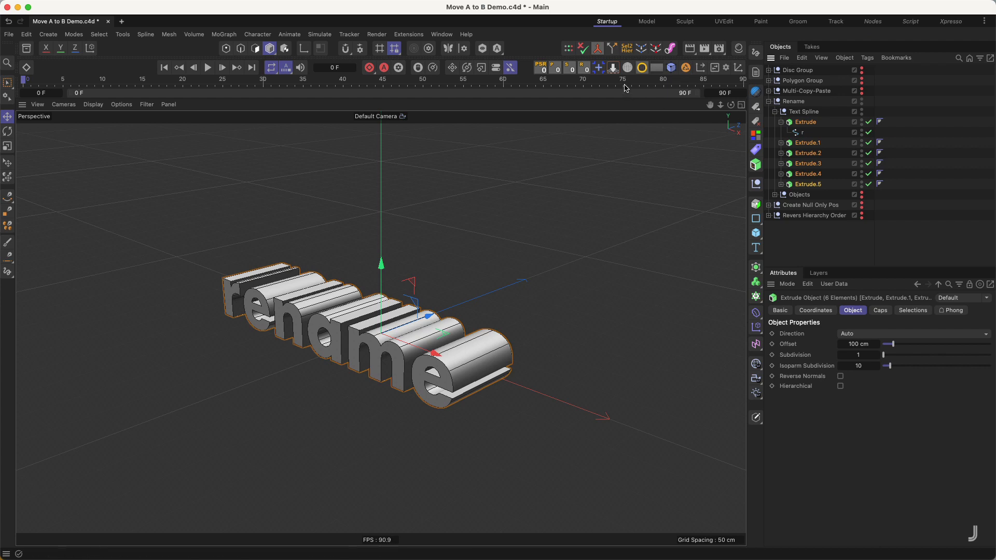
click(599, 68)
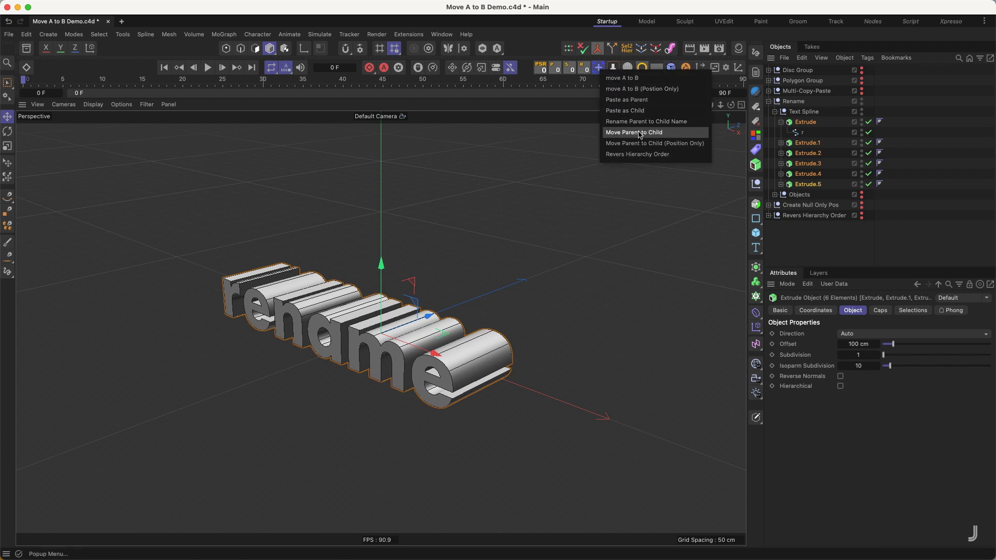
click(655, 122)
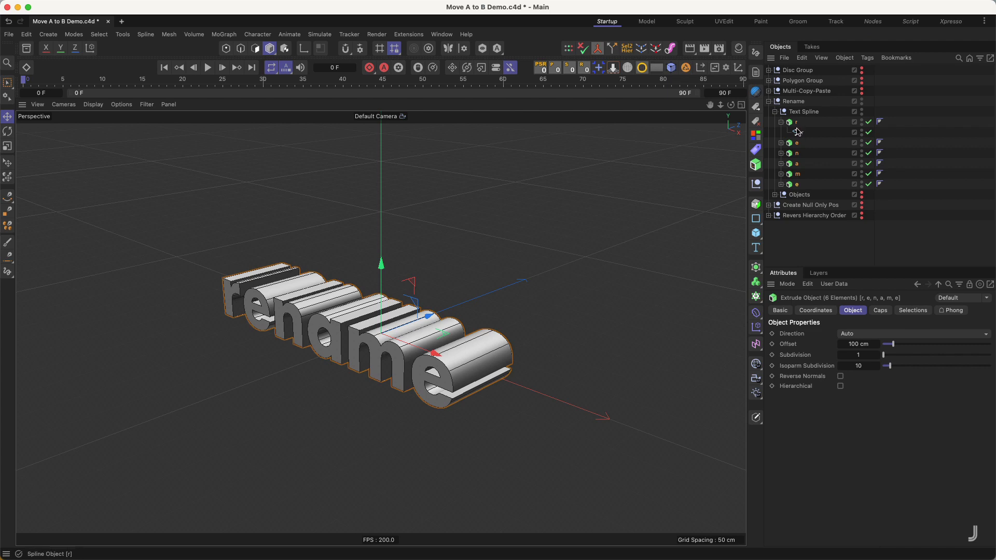
click(781, 122)
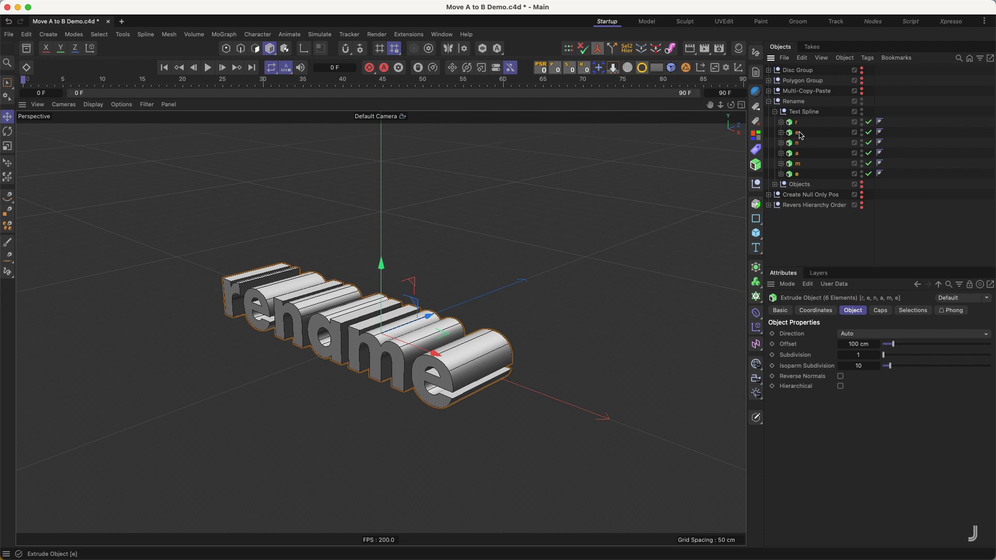
Collapse and hide the Text Spline subgroup, and make the Objects subgroup visible and expanded
click(775, 112)
click(804, 112)
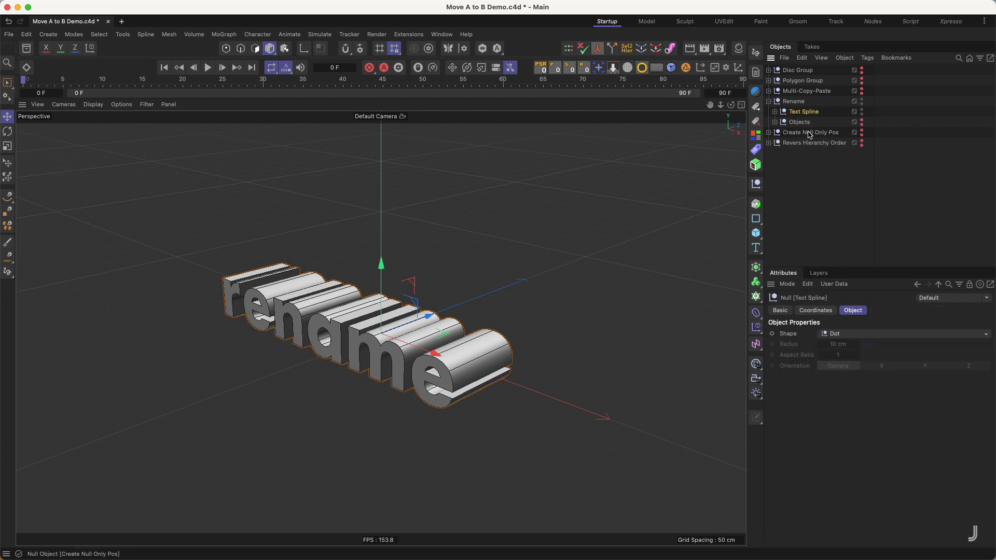
click(794, 123)
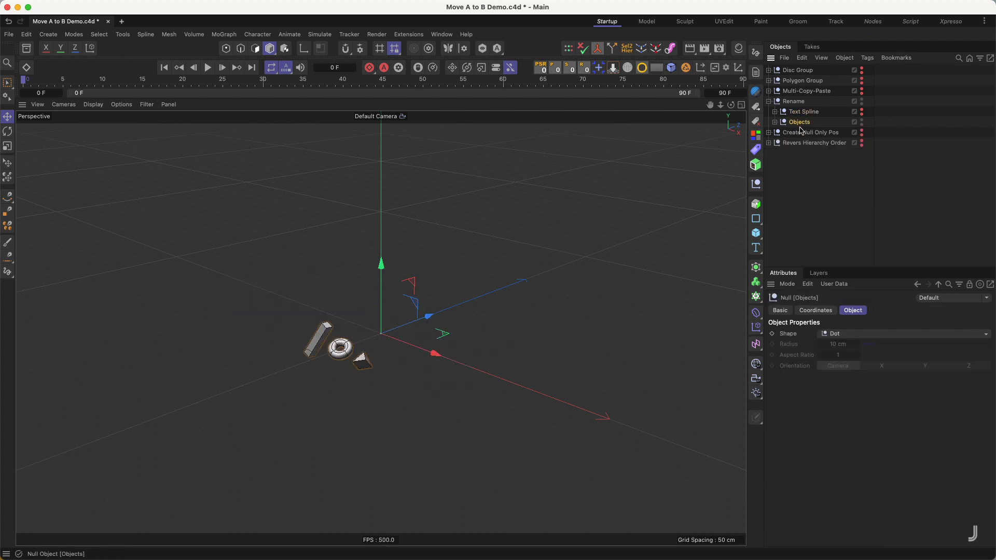
click(775, 122)
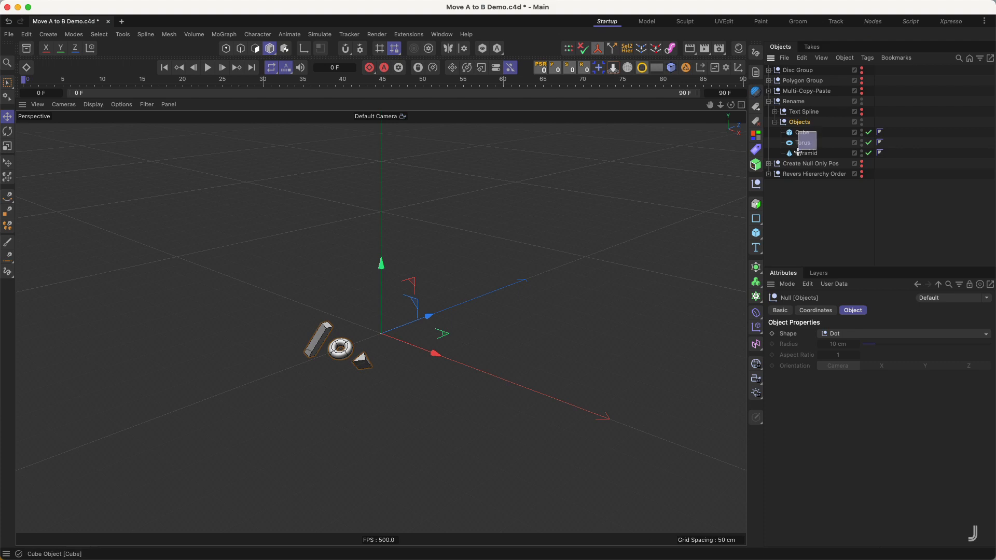
Give Cube, Torus and Pyramid each a parent null, and rename the nulls with the Rename Parent to Child Name script
drag(799, 151, 799, 154)
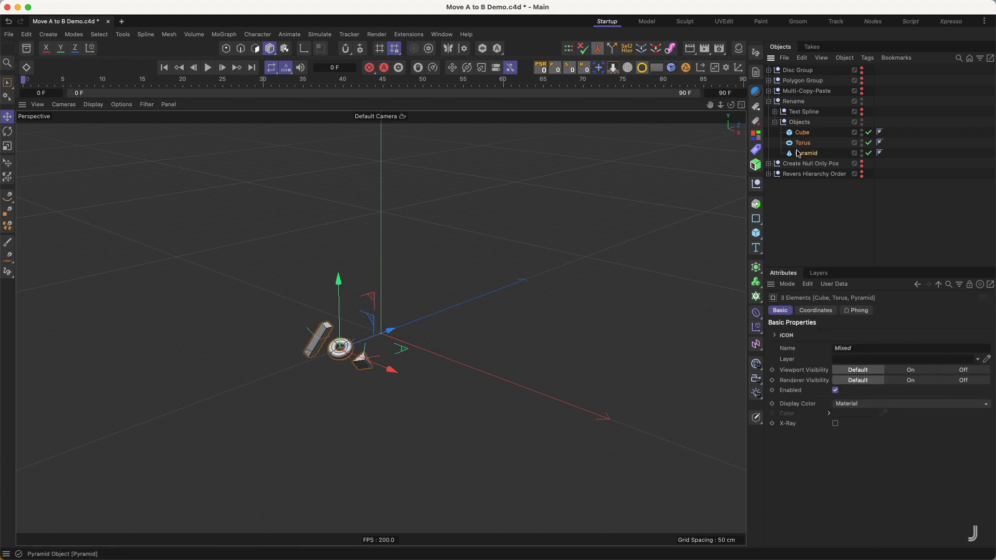
click(756, 184)
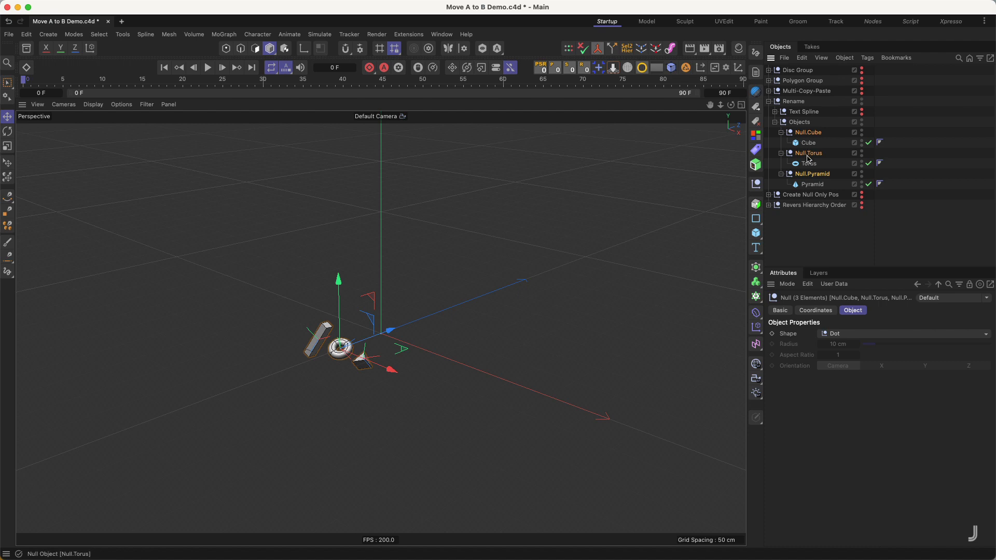
click(598, 68)
click(628, 122)
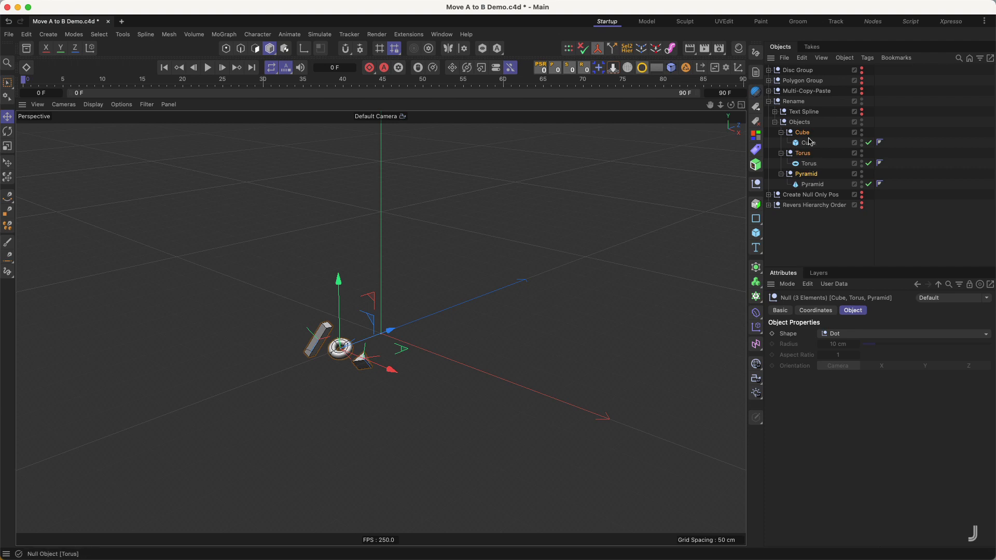
Collapse and hide both the Objects subgroup and its parent Rename group
click(775, 122)
click(800, 123)
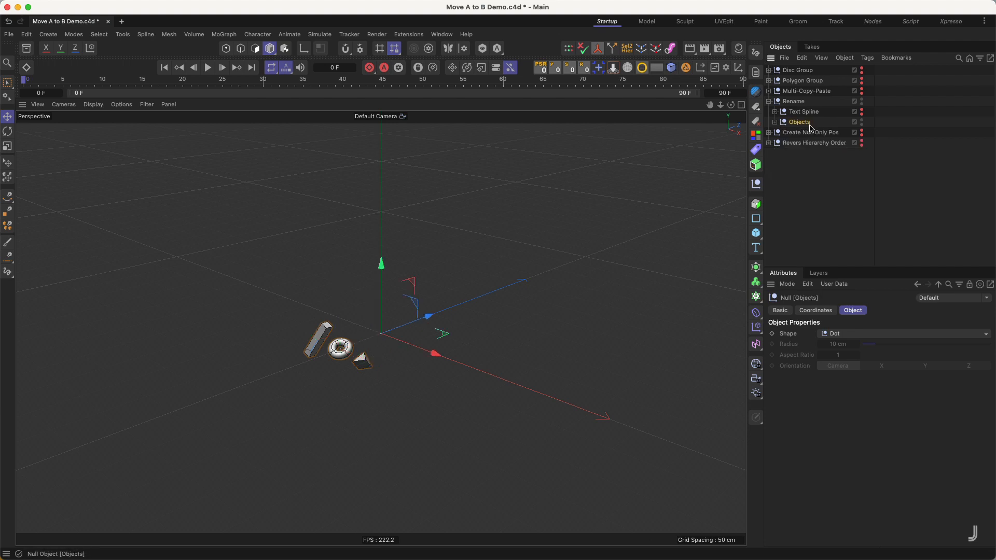
click(795, 102)
key(v)
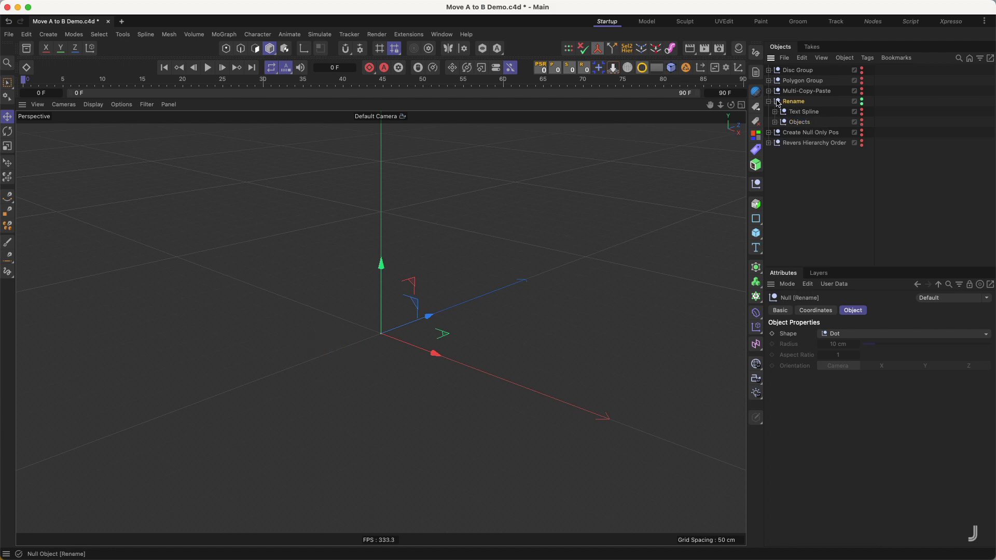
click(769, 102)
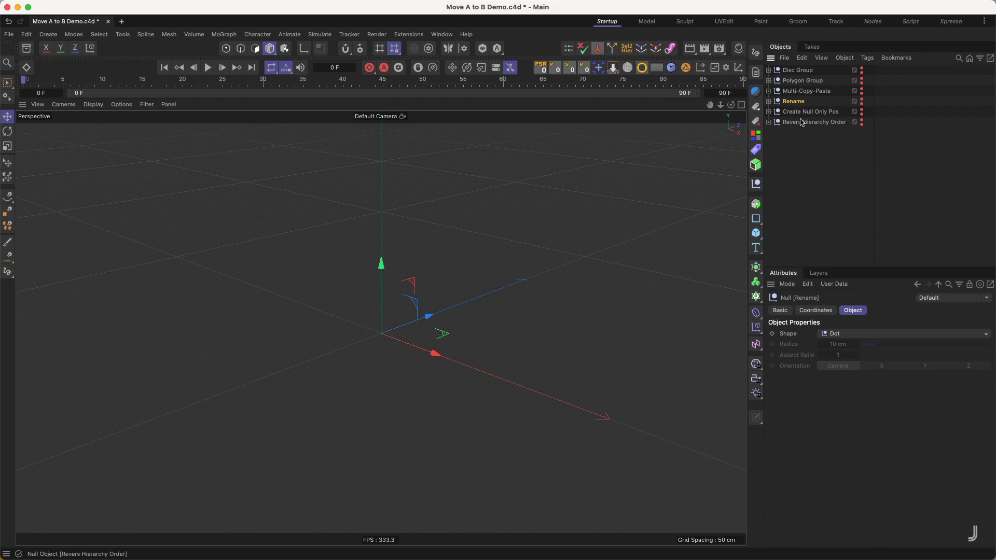
Expand the Create Null Only Pos group, set its visibility to default, and clear the selection
click(773, 113)
click(769, 112)
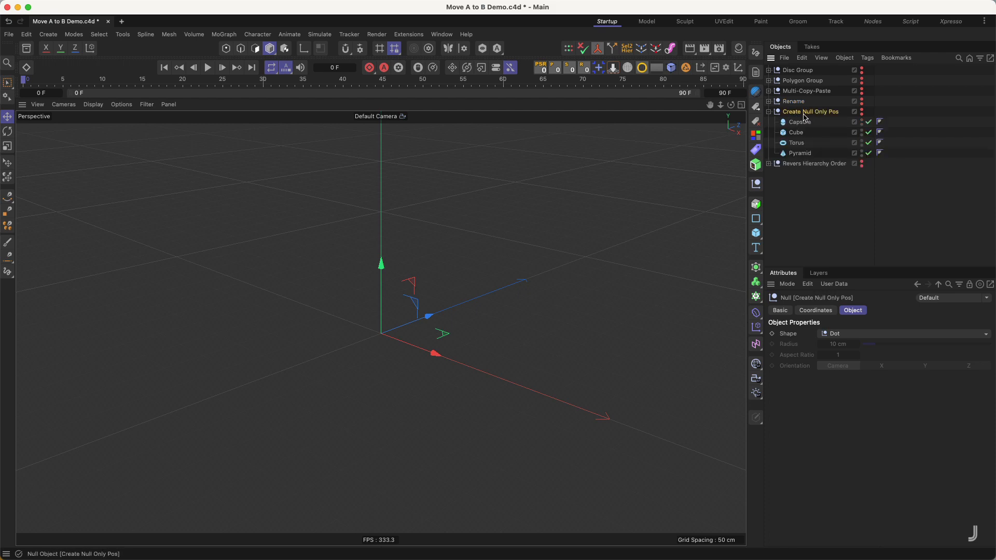
key(h)
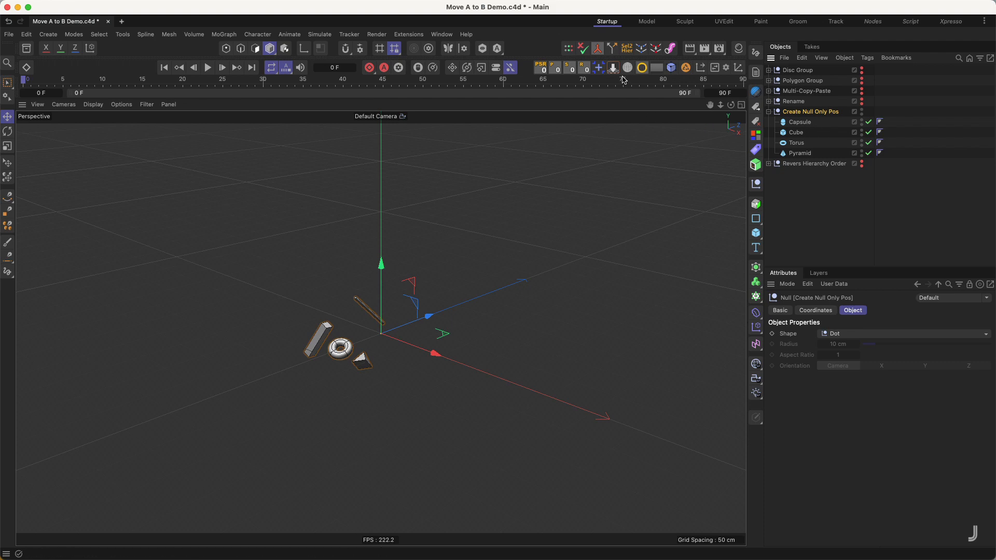
click(599, 68)
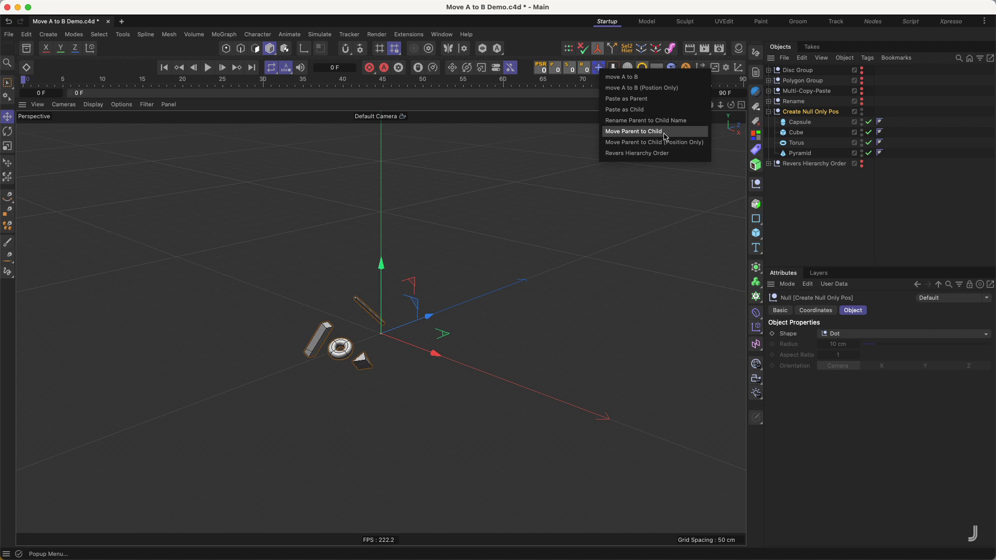
click(794, 186)
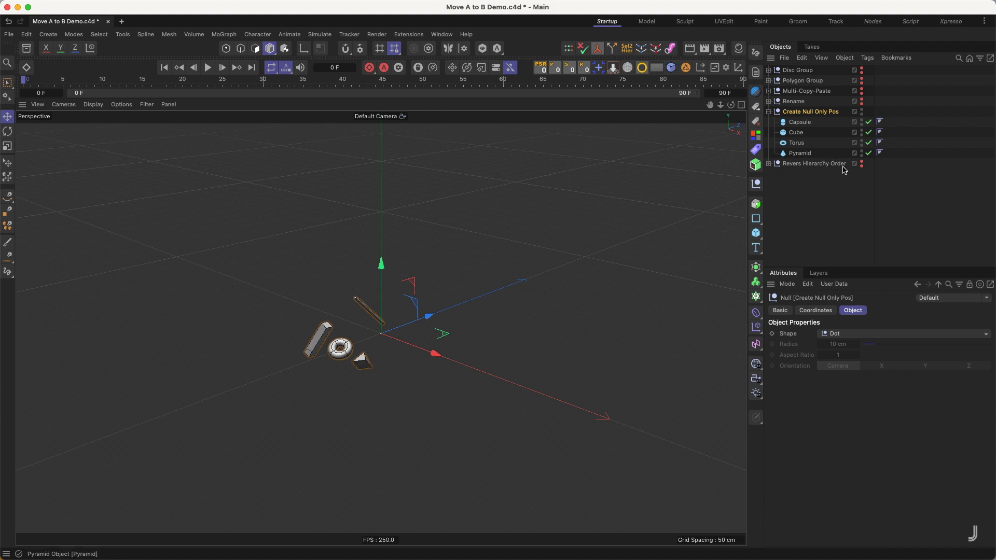
click(794, 182)
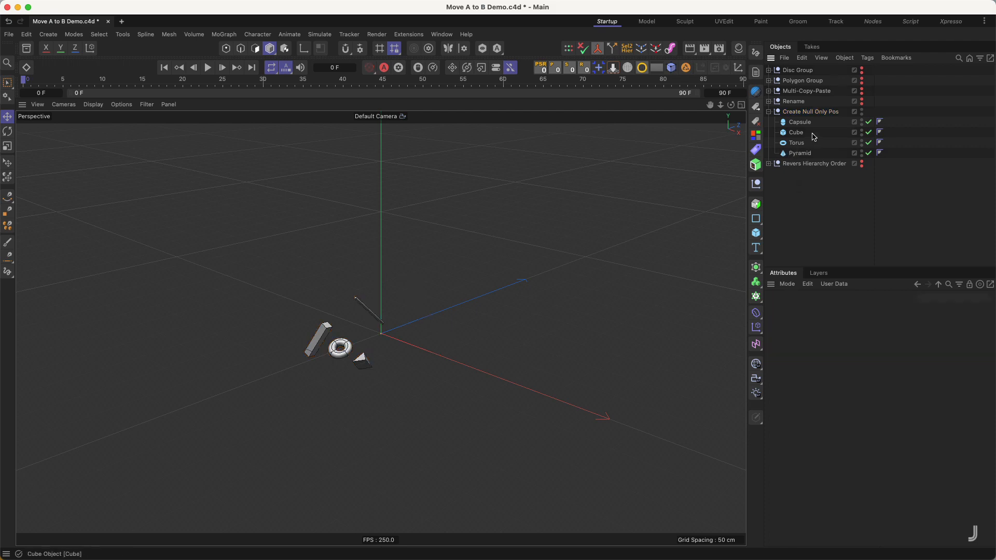
Copy the Capsule and paste it as a parent of Cube, Torus and Pyramid with the Paste as Parent script
click(800, 122)
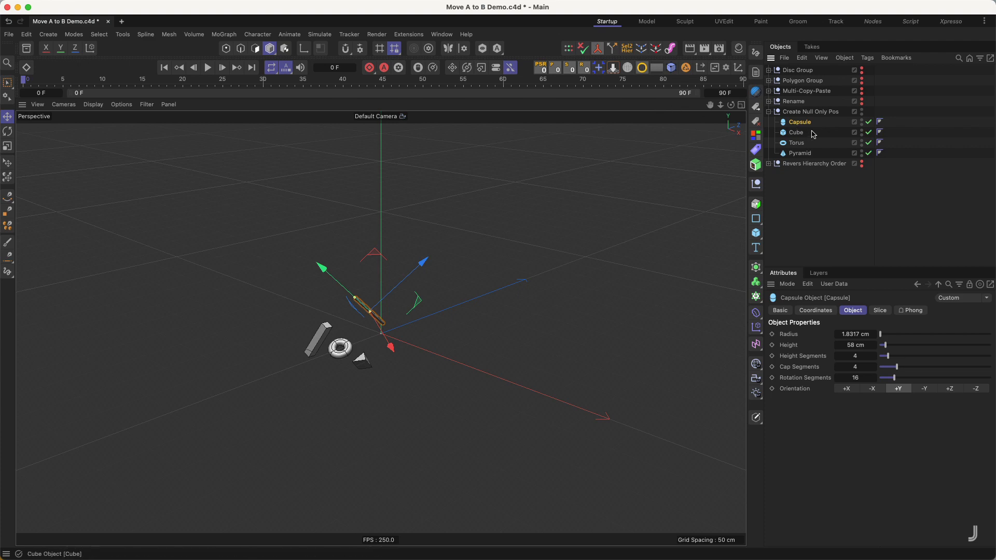
click(796, 133)
shift+click(799, 153)
click(599, 67)
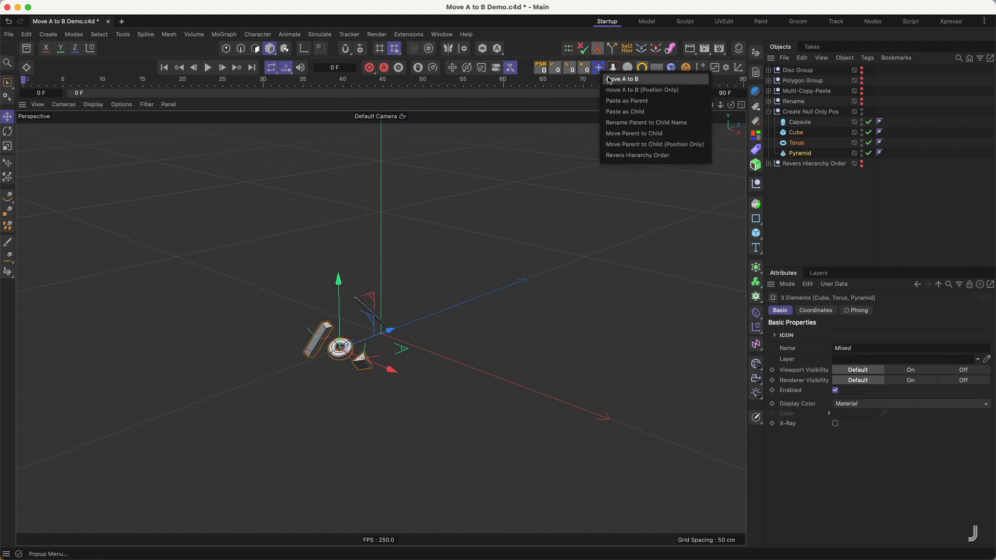
click(655, 102)
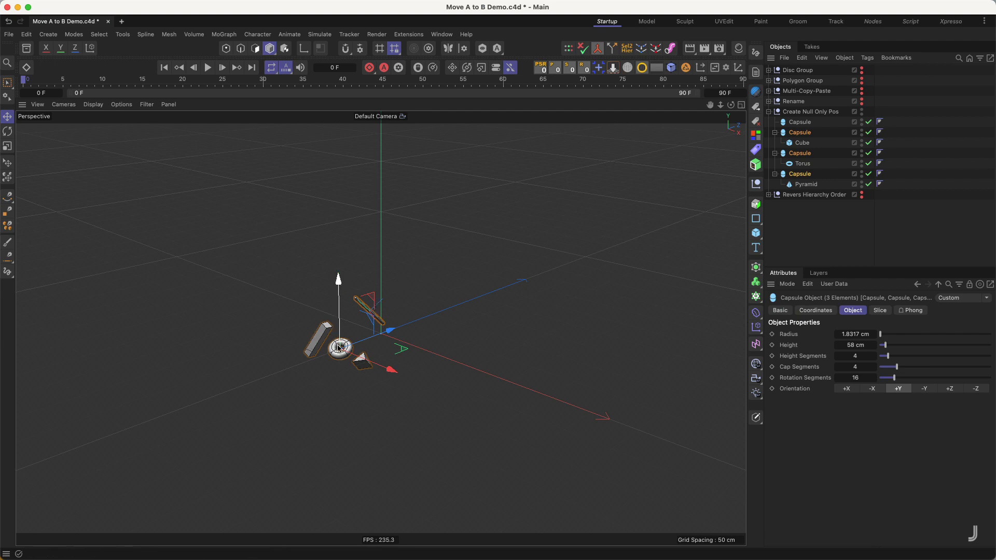
Try the Move Parent to Child script on the three parent Capsules, and undo the move
click(797, 217)
click(800, 132)
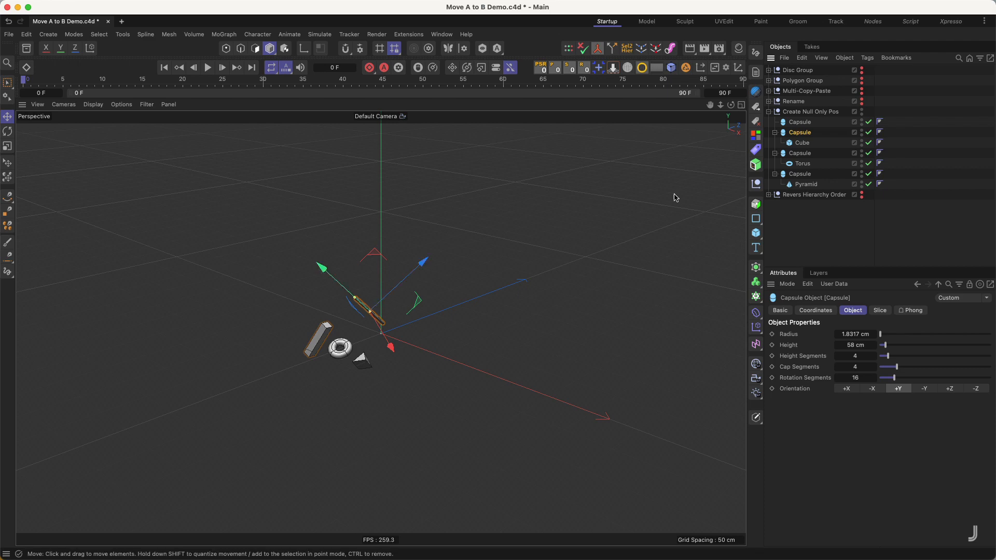
click(799, 154)
super+click(804, 133)
super+click(806, 175)
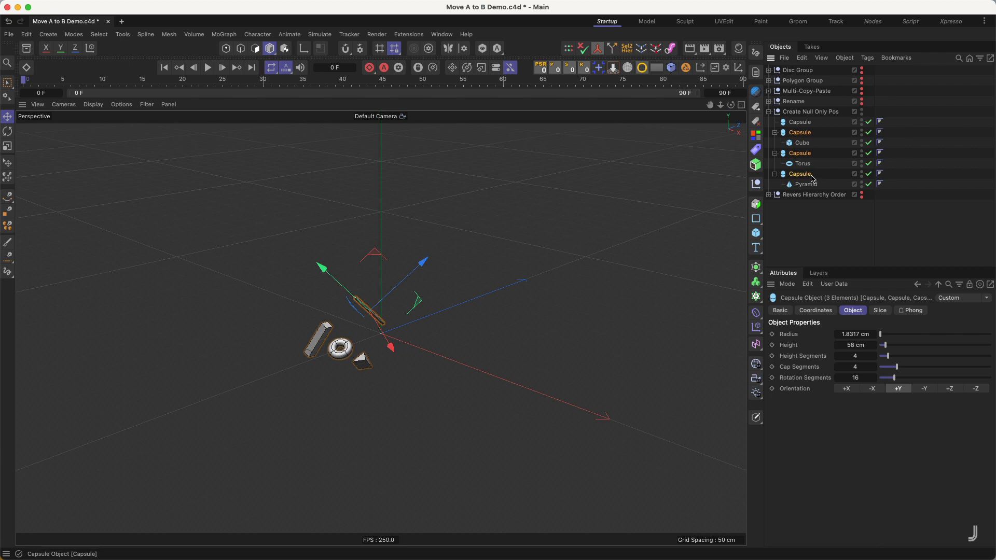
click(599, 67)
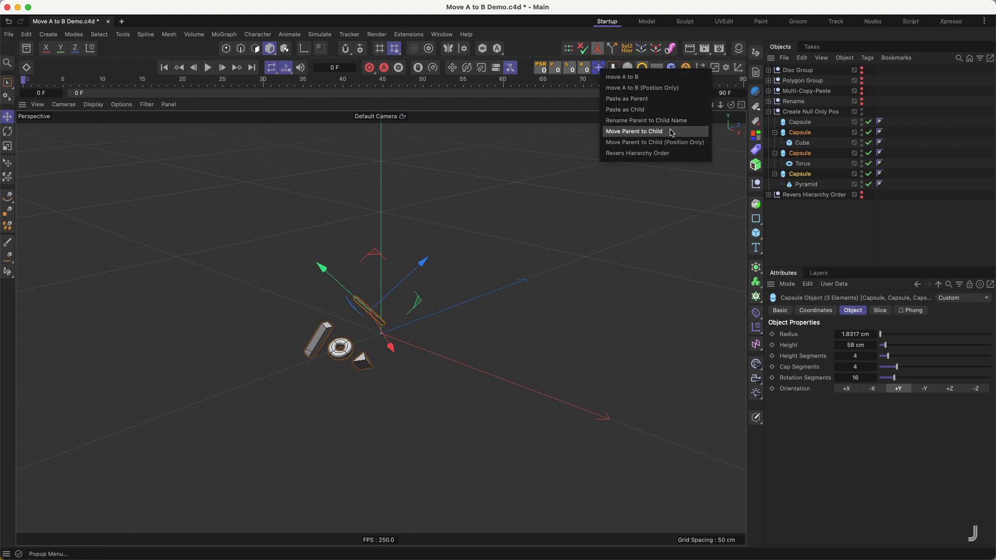
click(654, 133)
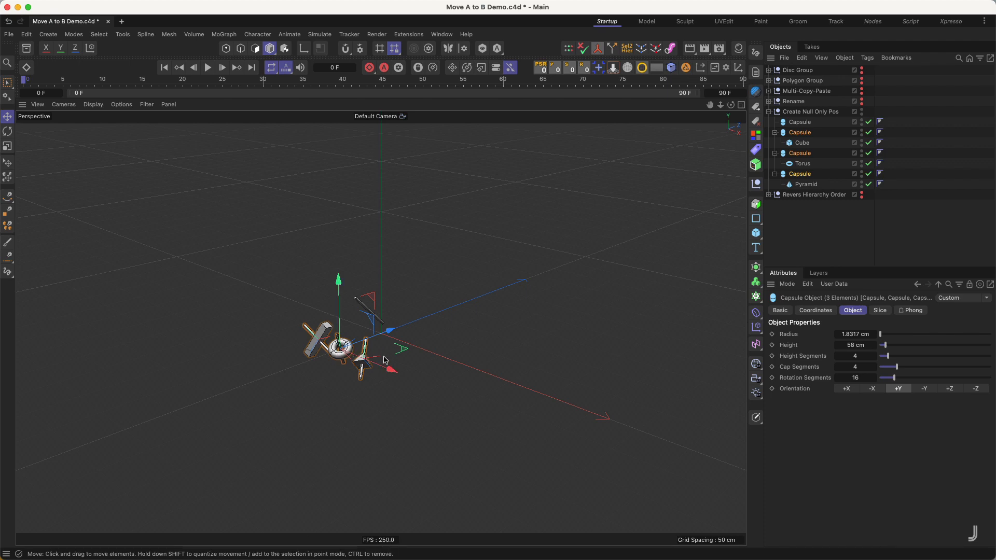
key(super+z)
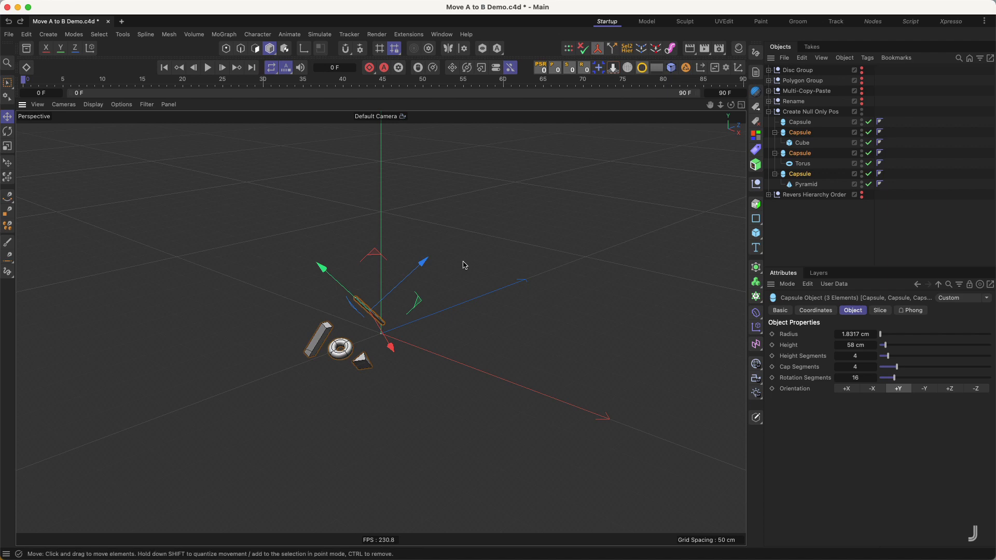
Try the Move Parent to Child (Position Only) script on the same three Capsules, and undo it
click(598, 68)
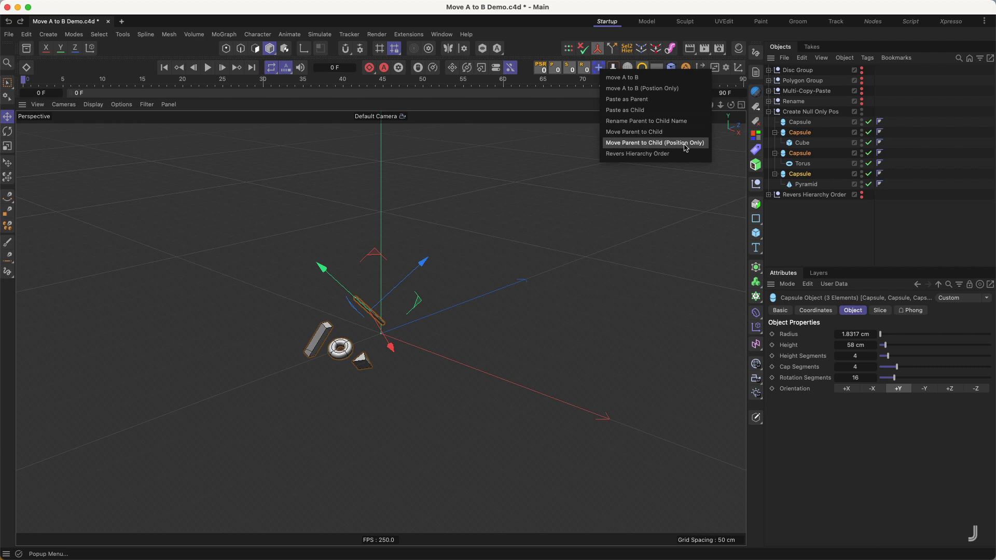
click(648, 145)
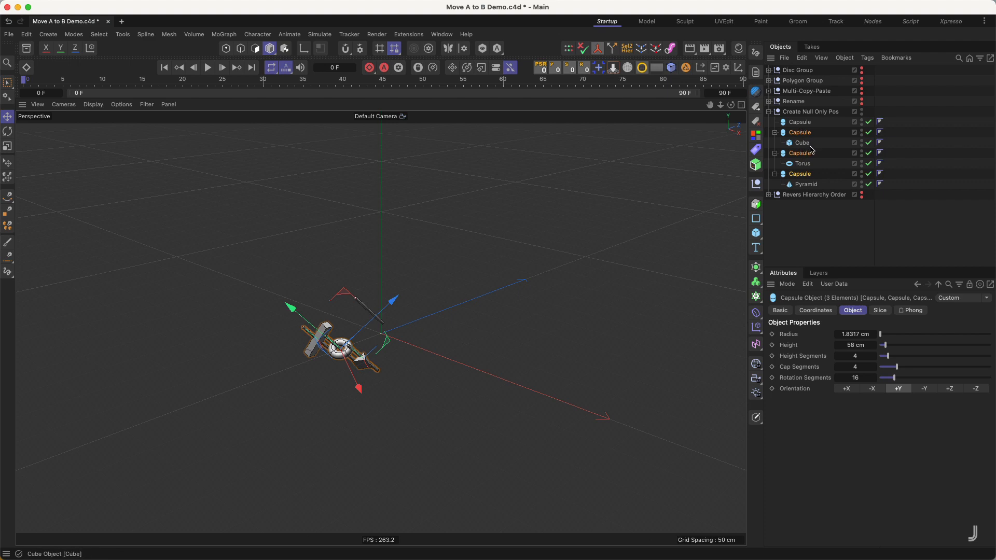
key(super+z)
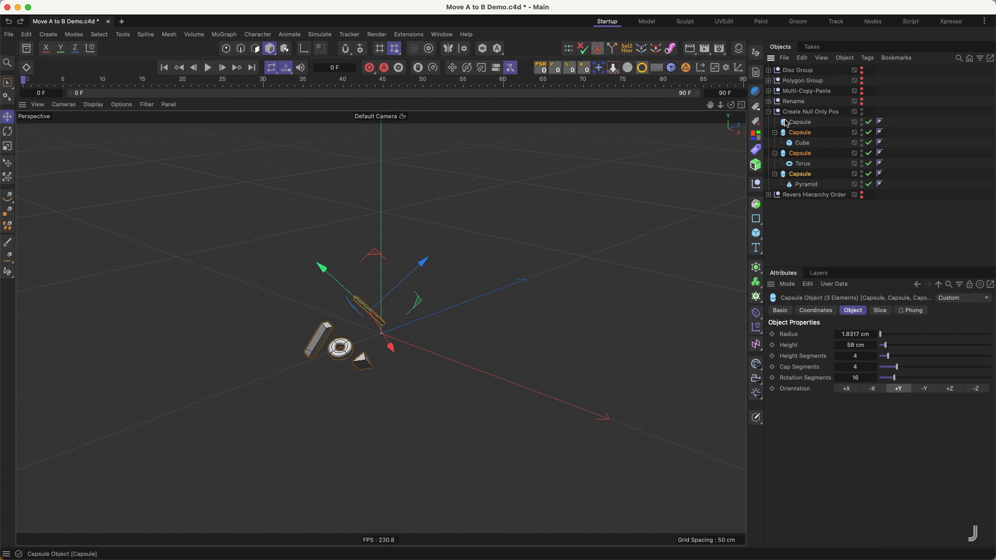
Collapse the Create Null Only Pos group and clear the selection
click(769, 111)
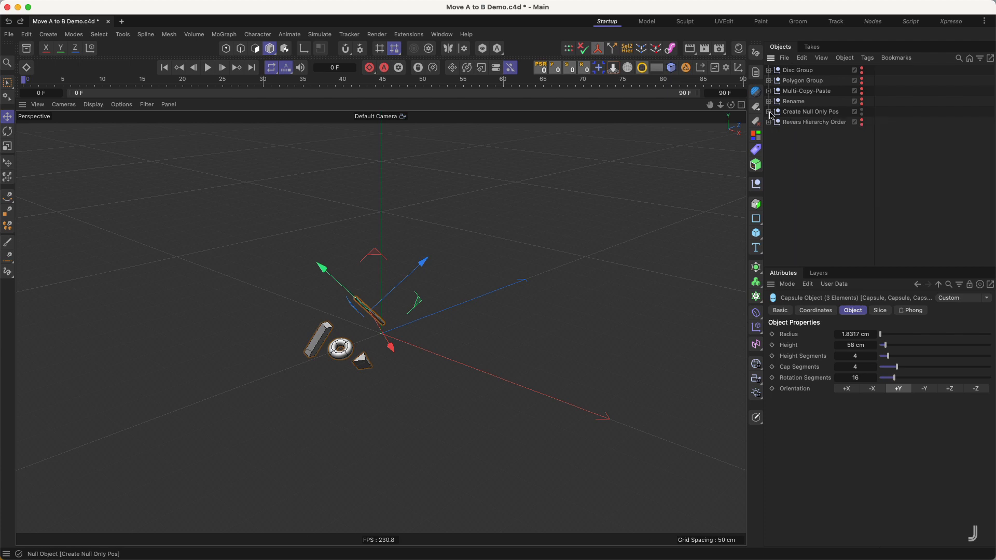
click(790, 159)
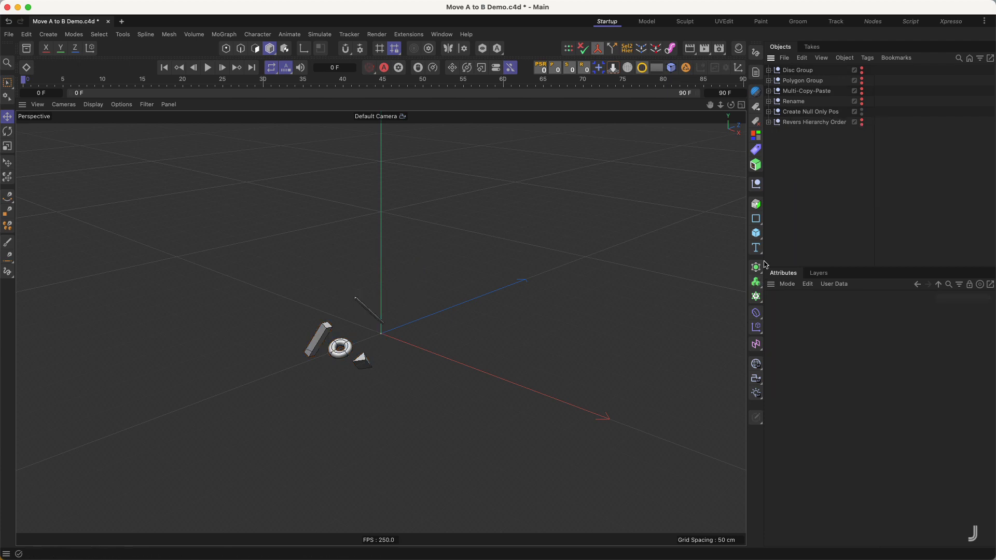
Add a Circle spline, set its plane to XZ, and move it down along Y below the origin
click(758, 219)
click(853, 235)
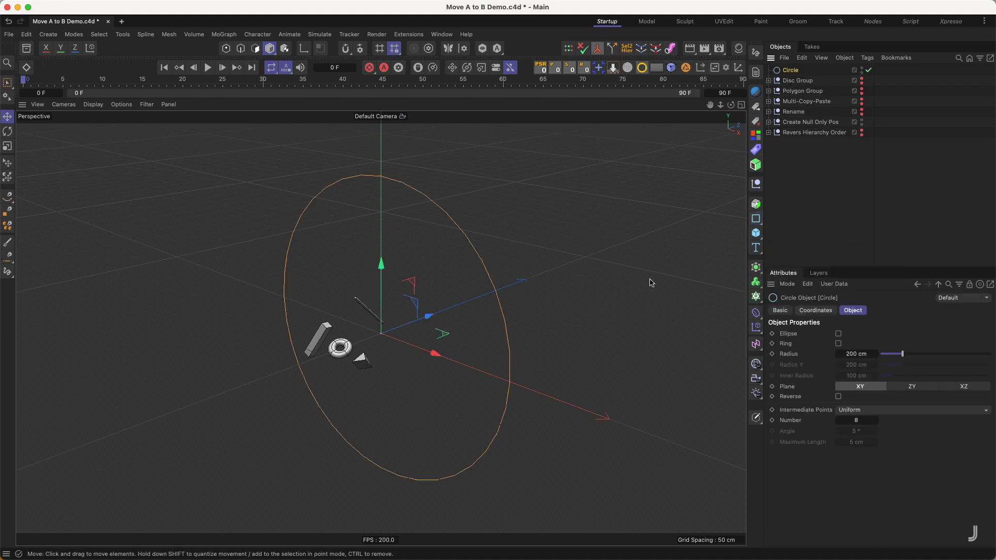
click(963, 387)
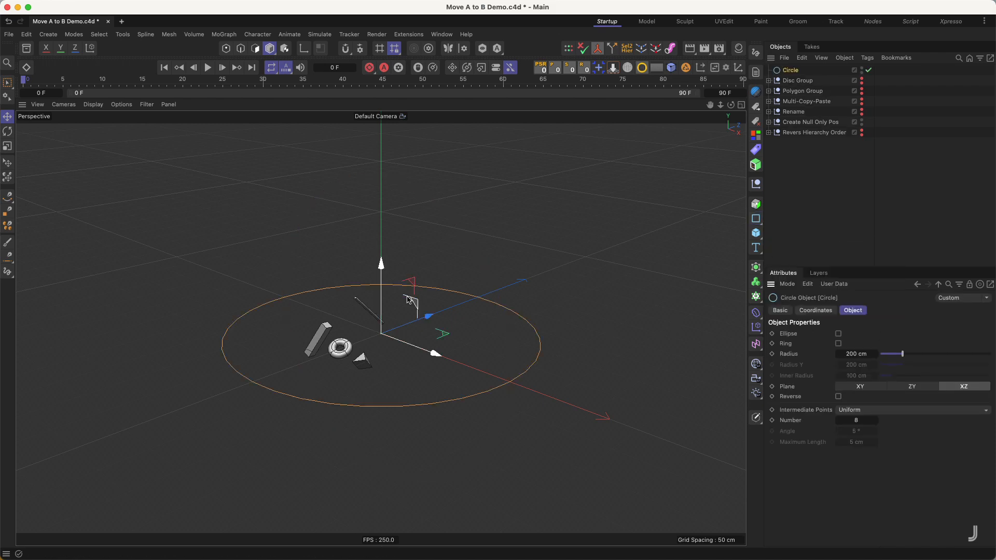
drag(384, 288, 381, 415)
mouse_move(407, 368)
alt+mouse_down()
mouse_move(376, 376)
mouse_move(408, 351)
alt+mouse_up()
Add a Cloner, make the Circle its child, and set the Cloner's mode to Linear
click(756, 296)
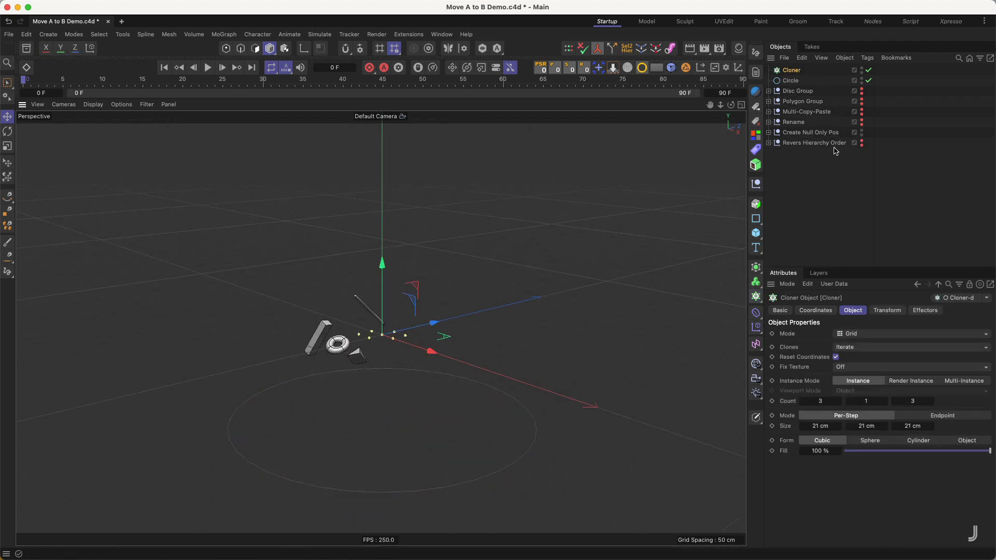
mouse_move(794, 82)
mouse_down()
mouse_move(803, 75)
mouse_move(793, 82)
mouse_up()
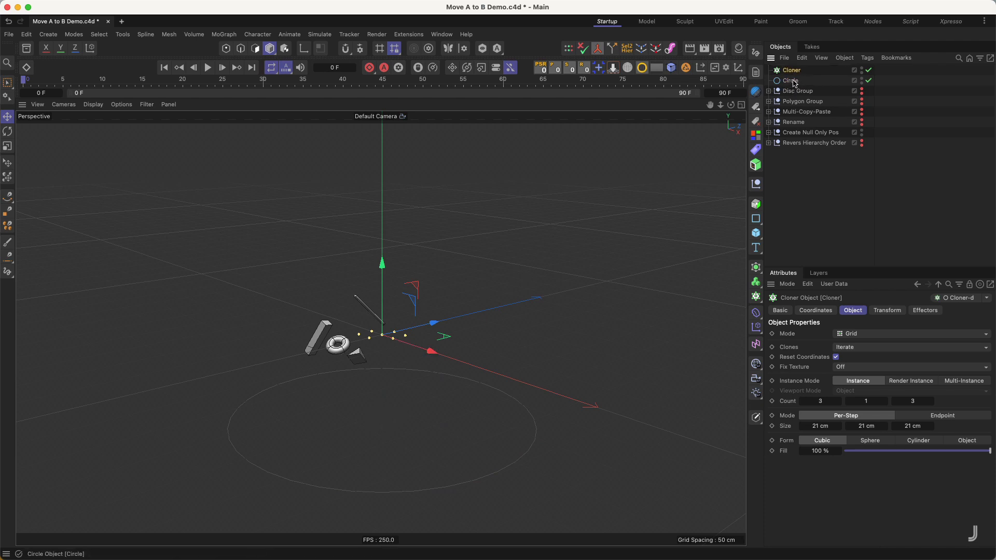
drag(789, 82, 799, 74)
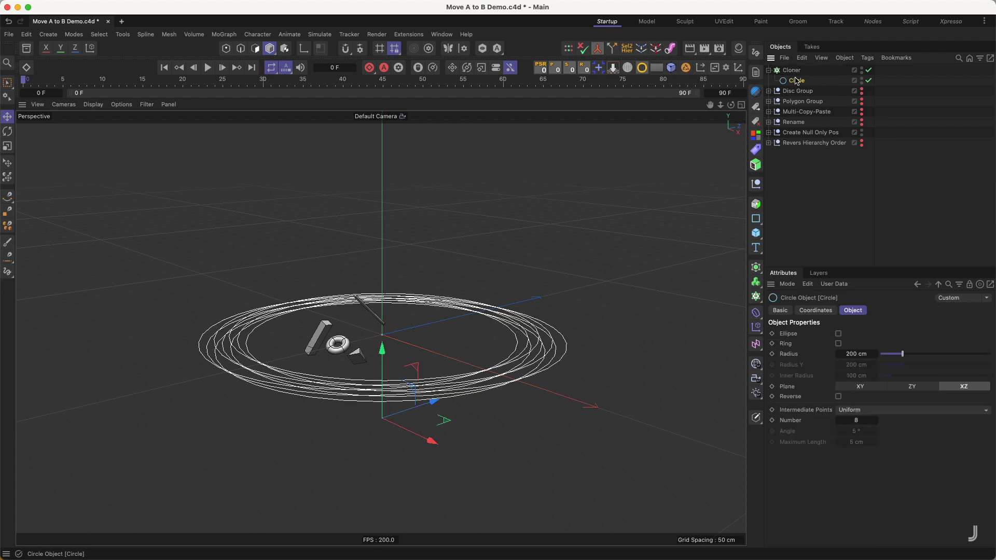
click(803, 76)
click(865, 333)
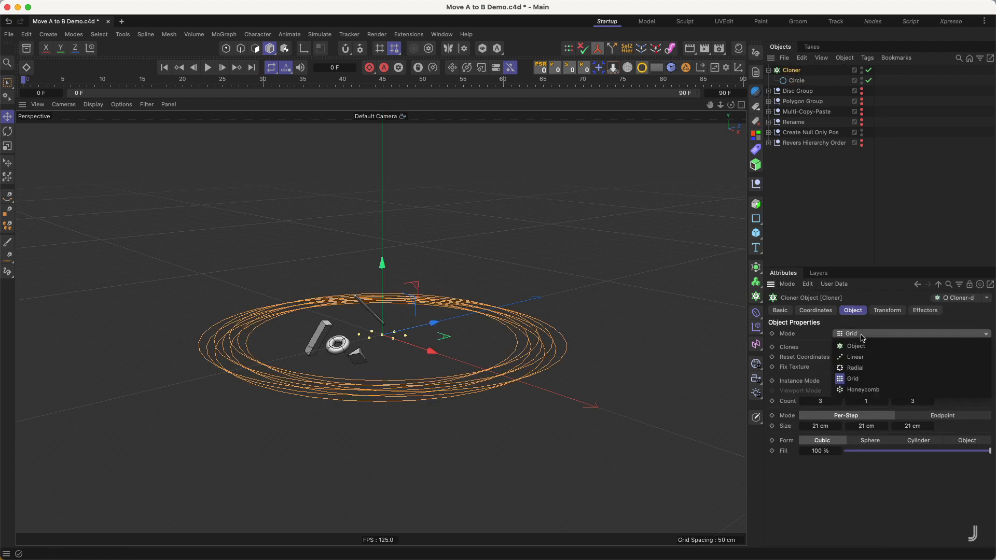
click(856, 357)
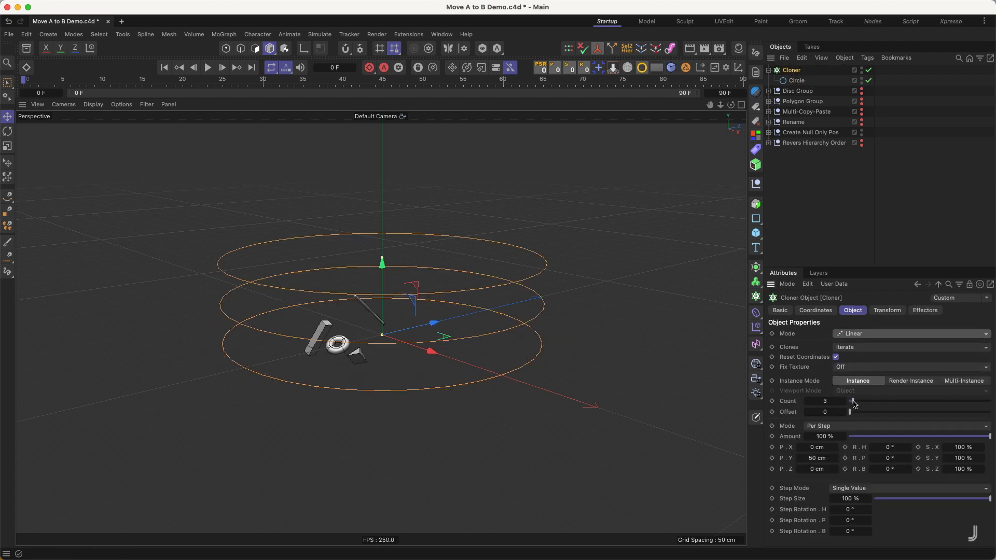
drag(853, 401, 852, 401)
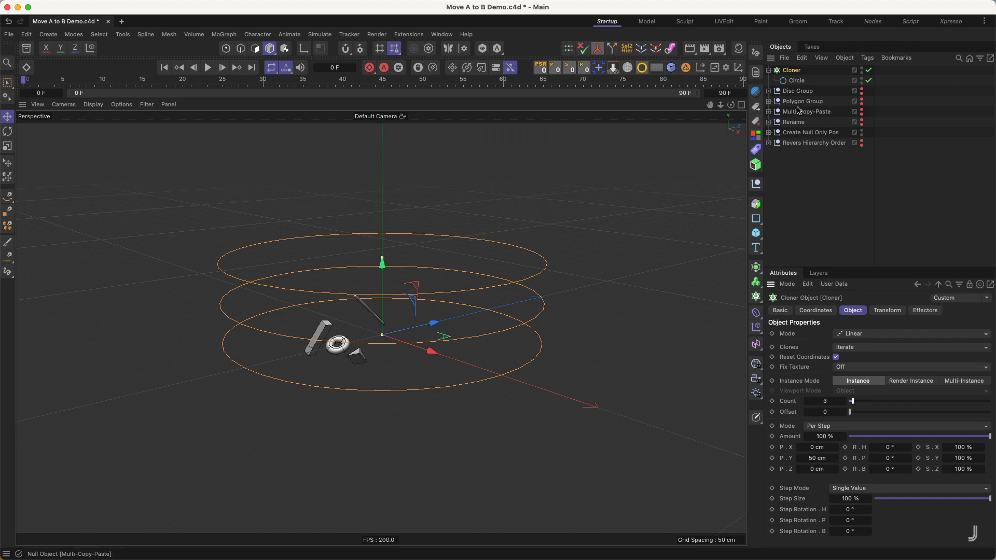
Switch the Cloner and its Reset Coordinates option off and on again to compare the clones with the Circle's position
click(869, 70)
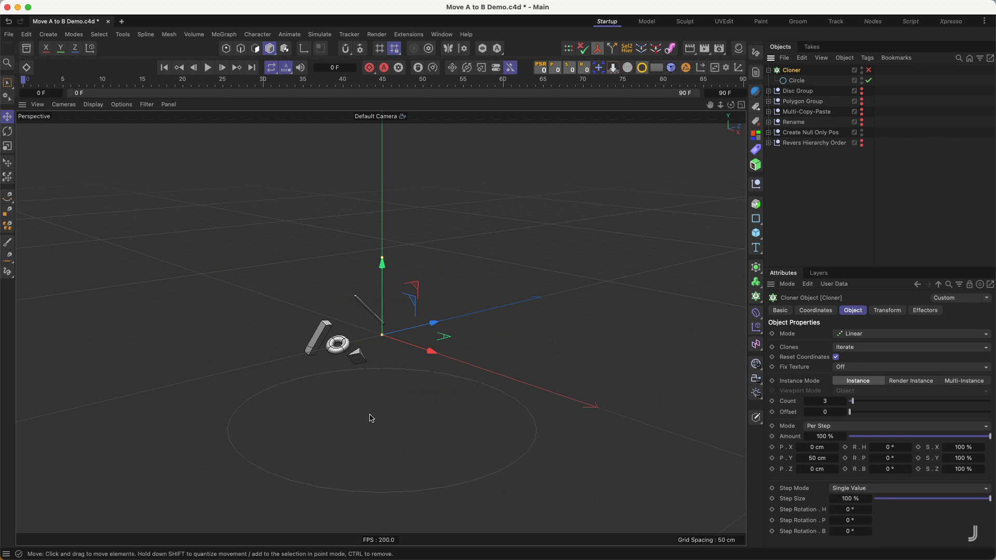
click(869, 71)
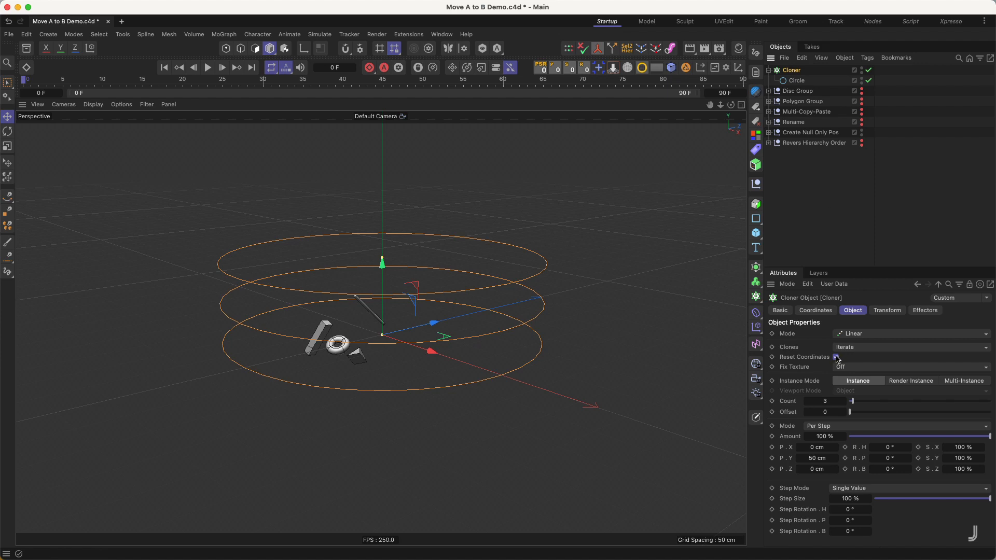
click(837, 358)
click(836, 357)
click(794, 82)
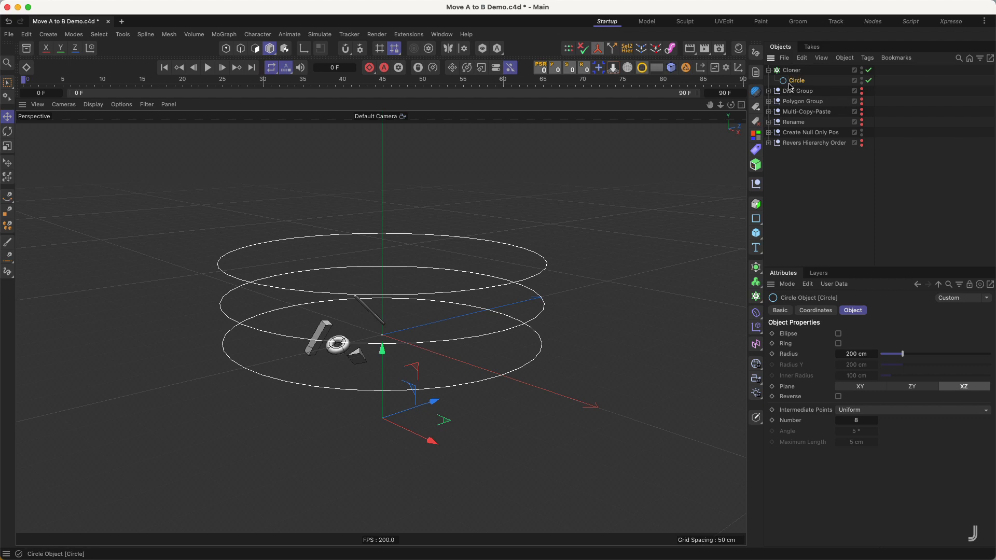
Move the Cloner to its child Circle's position with the Move Parent to Child script
click(793, 74)
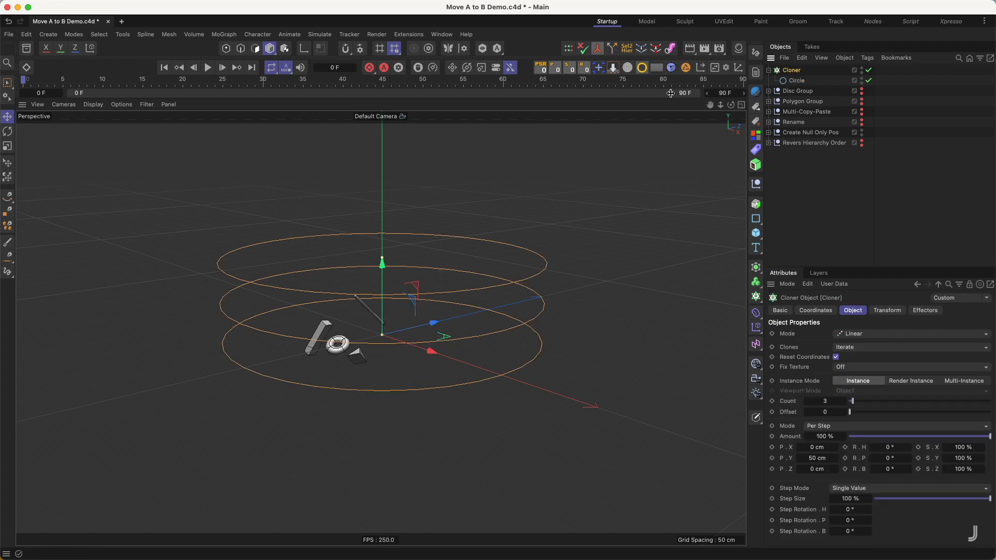
click(599, 67)
click(631, 128)
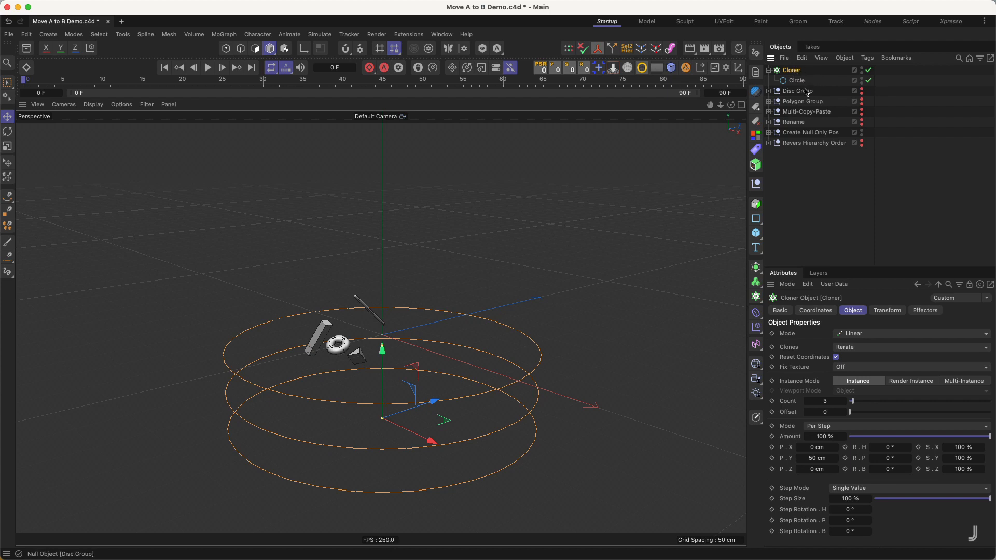
Delete the Cloner together with its Circle, and hide the Create Null Only Pos group
key(Delete)
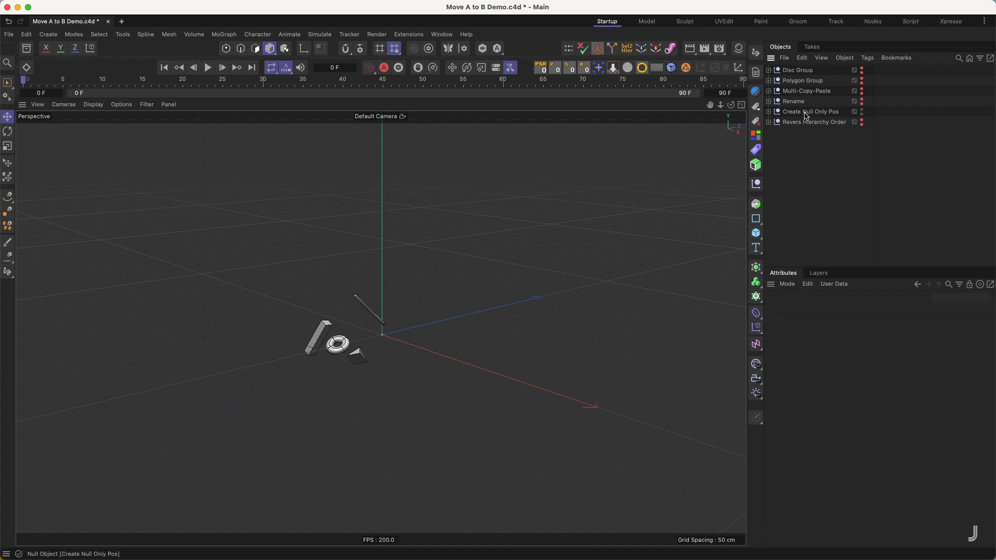
click(806, 114)
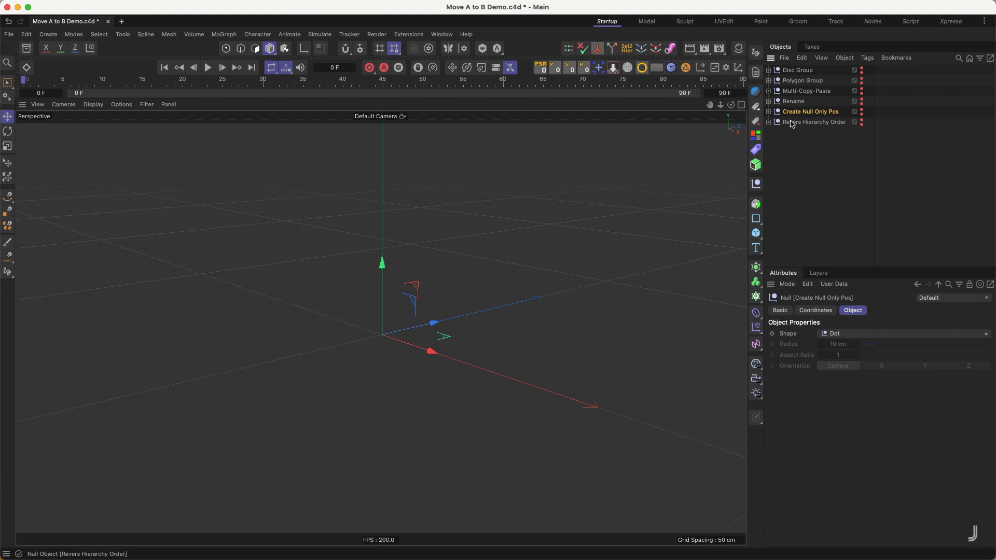
click(792, 123)
click(598, 68)
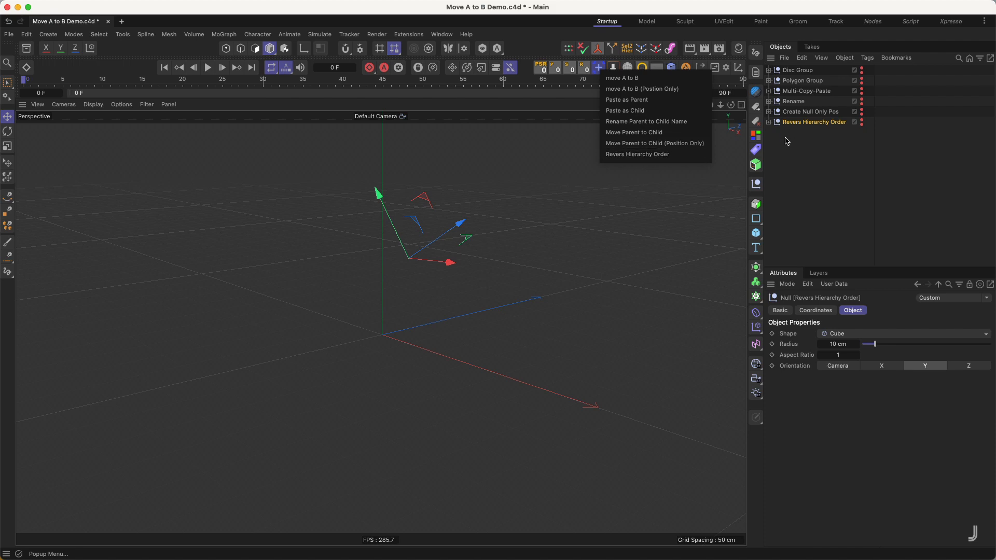
click(786, 140)
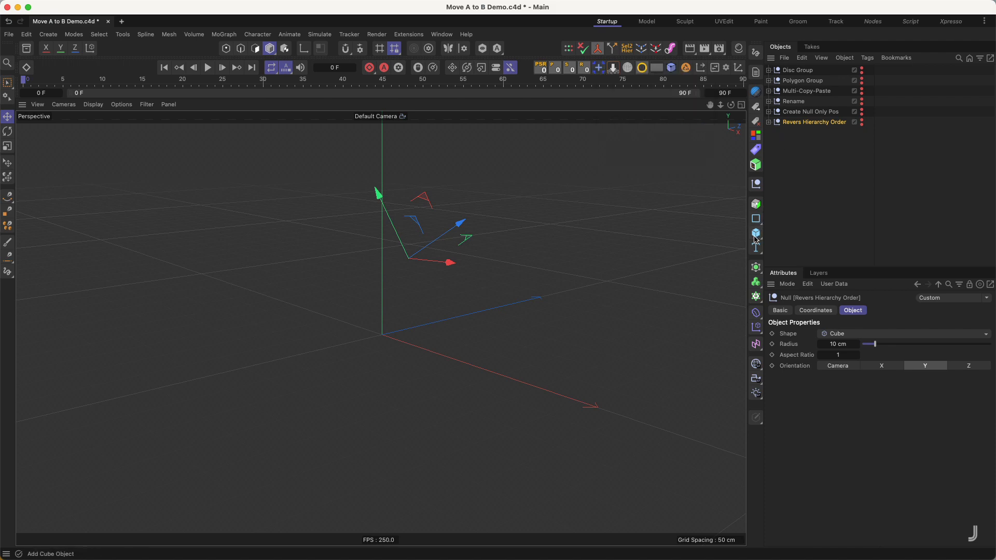
Add seven Cube objects to the scene
click(756, 234)
click(756, 233)
click(756, 234)
click(757, 233)
click(756, 234)
click(756, 234)
click(756, 233)
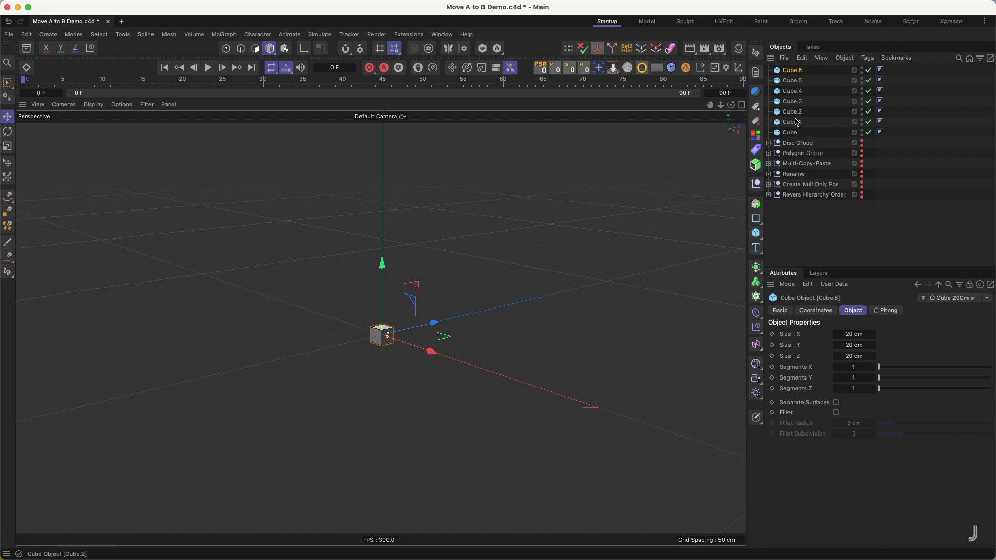
drag(793, 133, 804, 69)
key(super+z)
key(super+z)
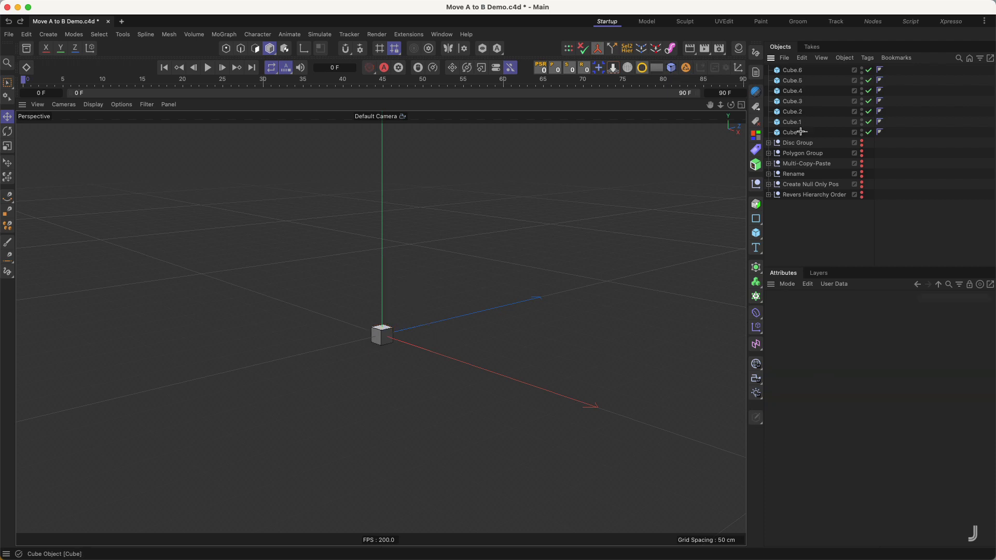
Select all seven Cubes and reverse their order in the hierarchy with the Revers Hierarchy Order script
drag(802, 132, 803, 65)
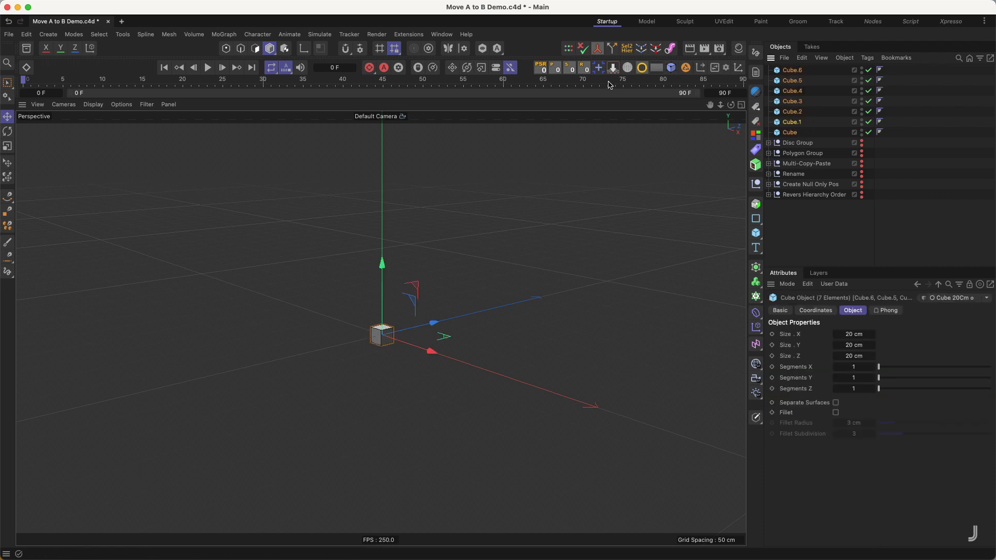
click(599, 67)
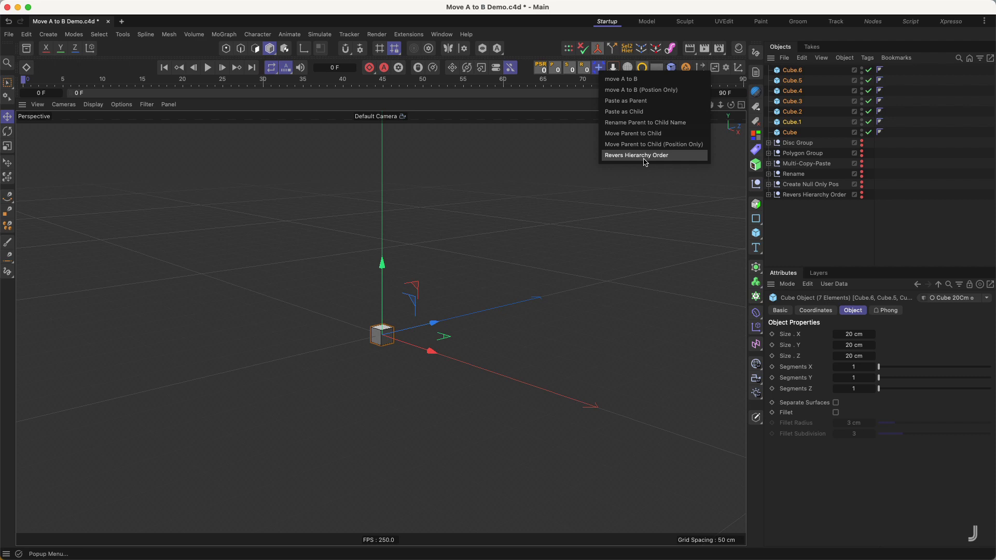
click(665, 155)
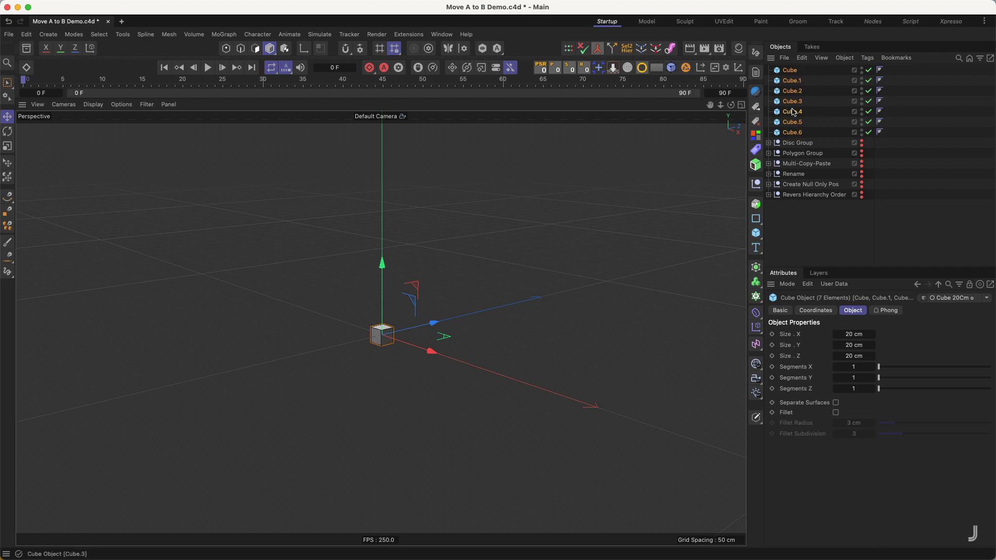
Delete all seven Cubes, and make the Revers Hierarchy Order group visible with its hierarchy expanded
drag(816, 132, 783, 71)
key(Delete)
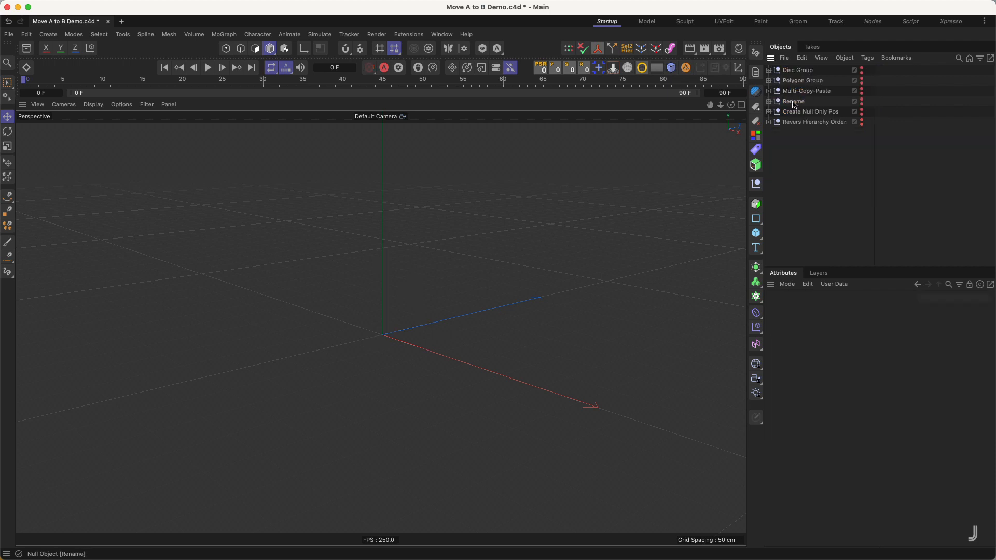
click(811, 123)
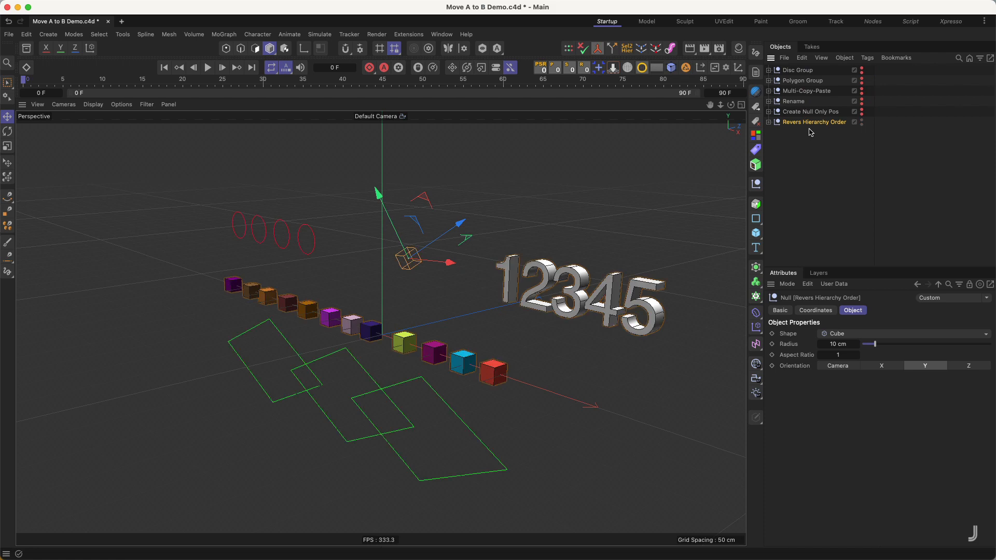
click(769, 122)
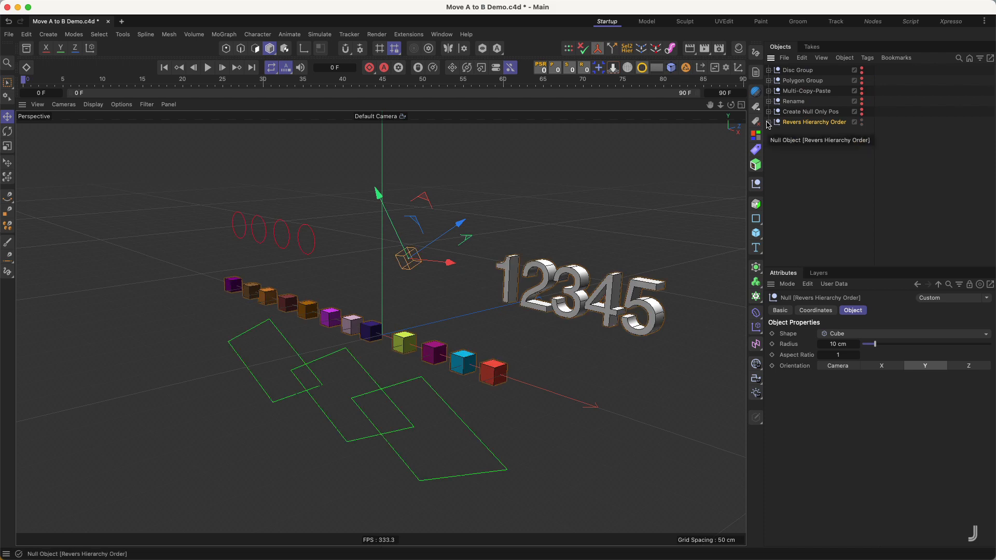
Open a separate Objects manager window and enlarge it over the viewport's edge
click(991, 59)
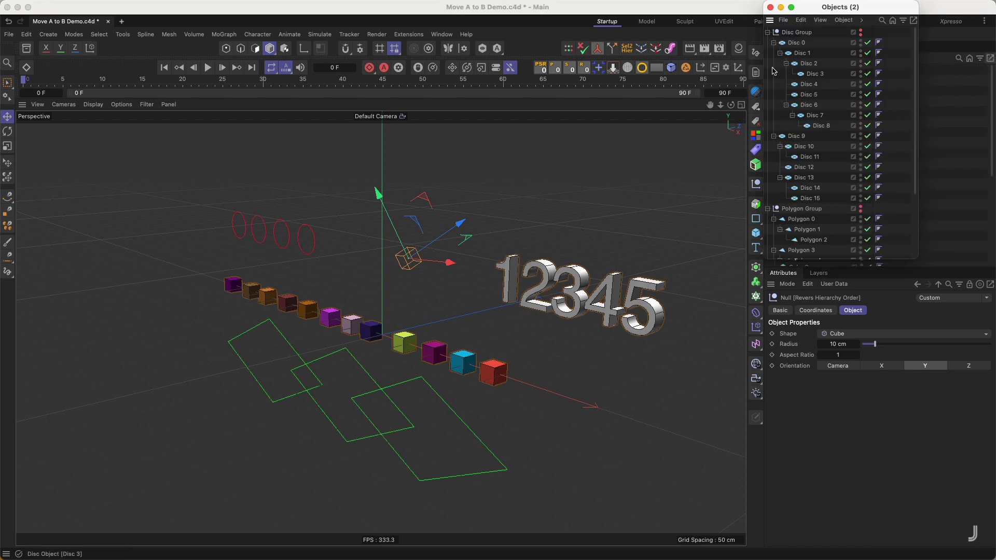
drag(812, 8, 609, 57)
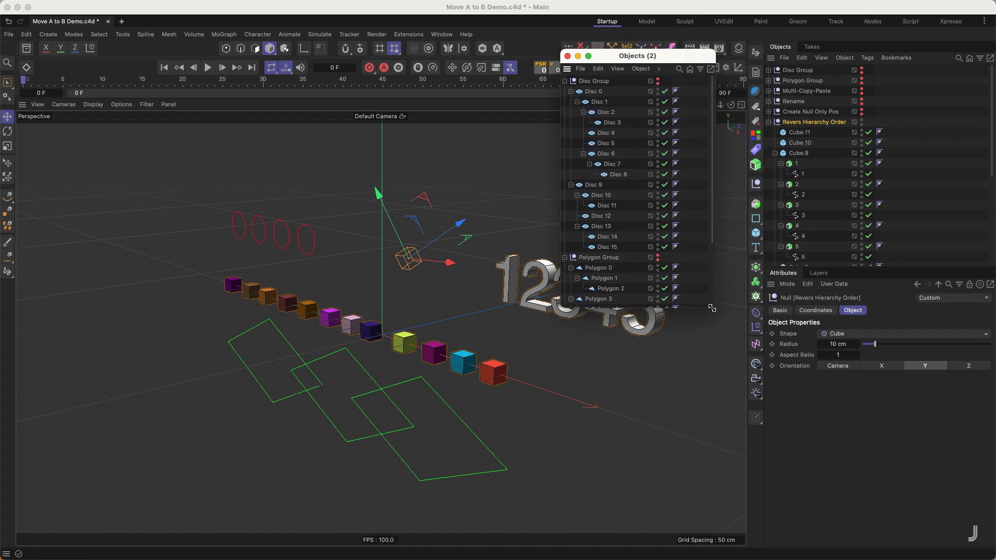
drag(715, 308, 755, 420)
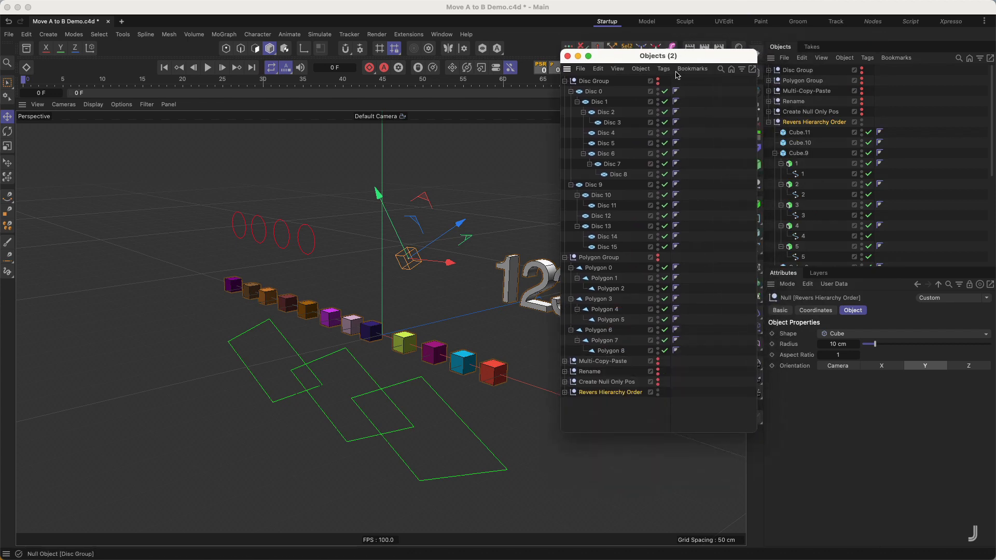
drag(658, 55, 768, 68)
In the separate window, show only the Revers Hierarchy Order group expanded, with the window tall enough for its whole tree
click(674, 93)
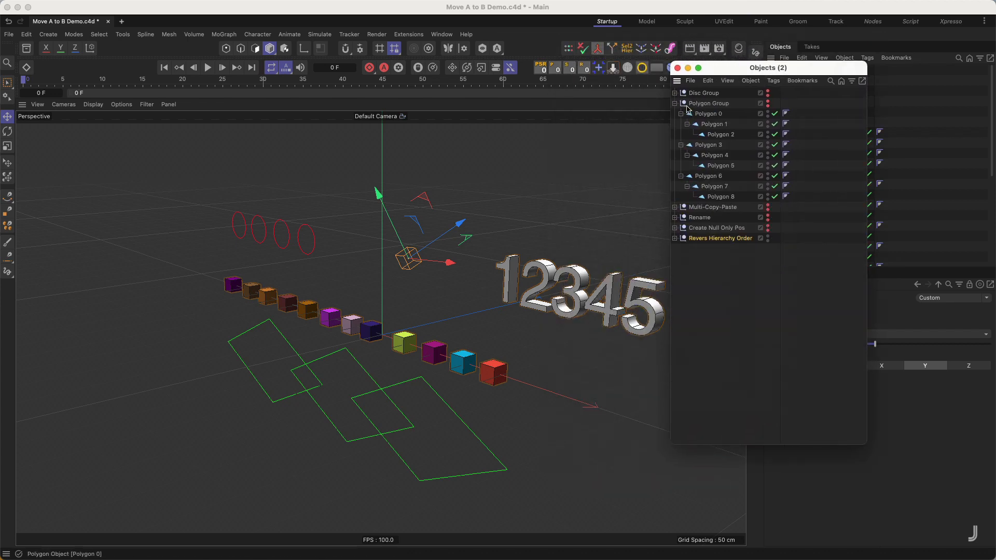
click(675, 104)
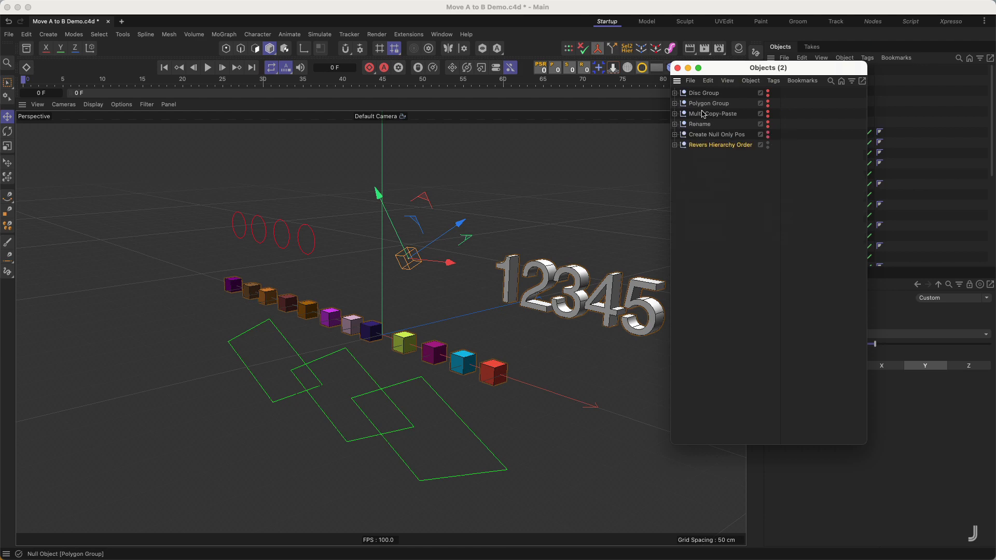
click(675, 145)
drag(773, 68, 735, 36)
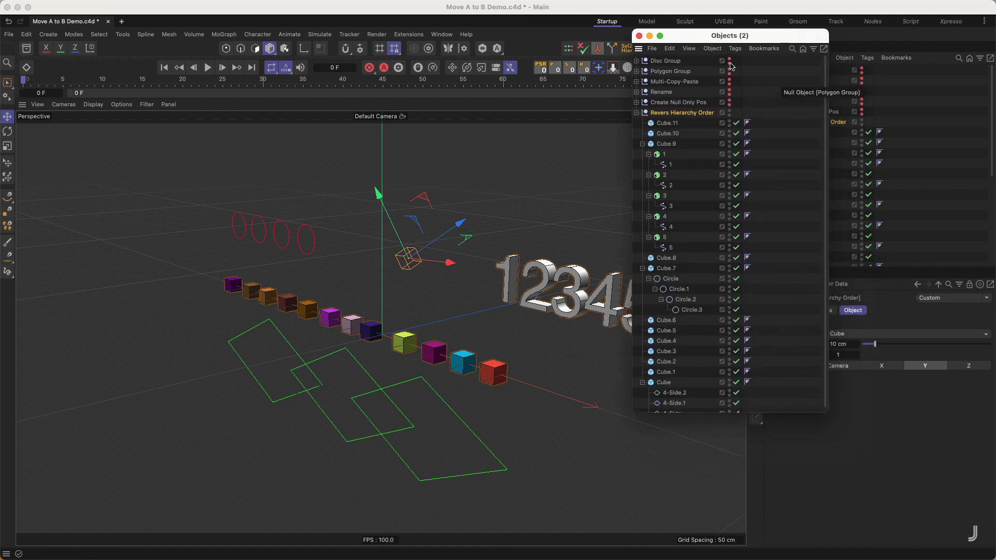
click(825, 422)
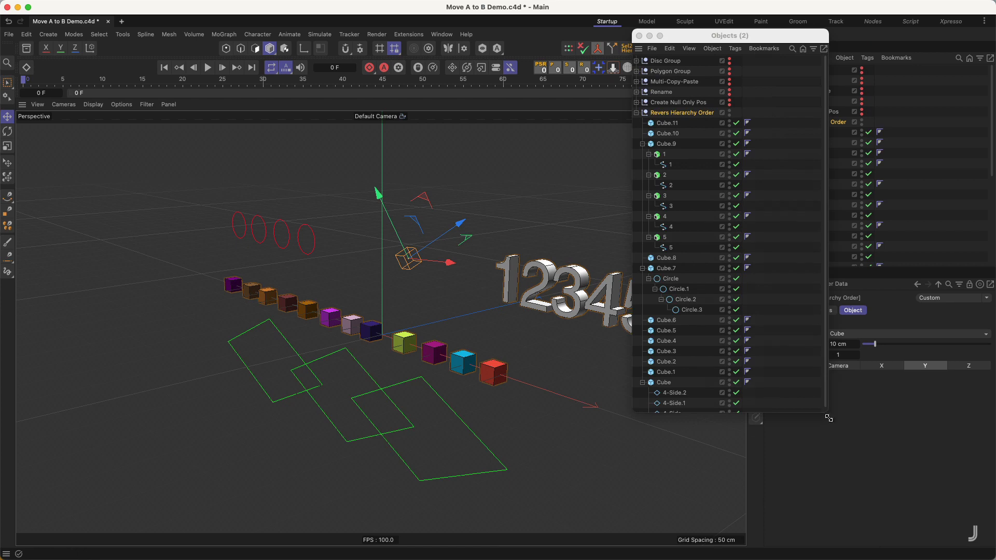
drag(828, 418, 843, 474)
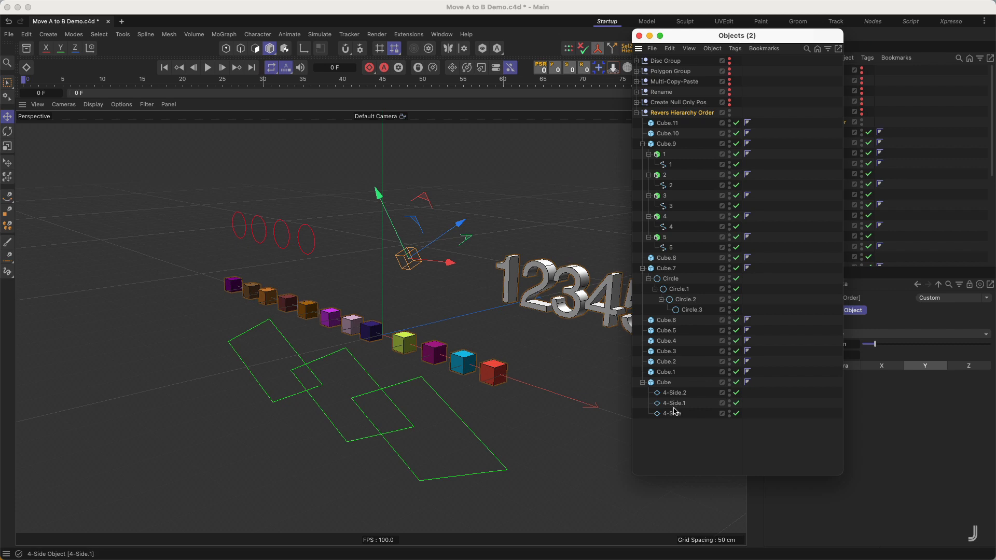
drag(753, 35, 862, 36)
Select Cube through Cube.11 without their children and reverse their order with the Revers Hierarchy Order script
drag(805, 433, 760, 121)
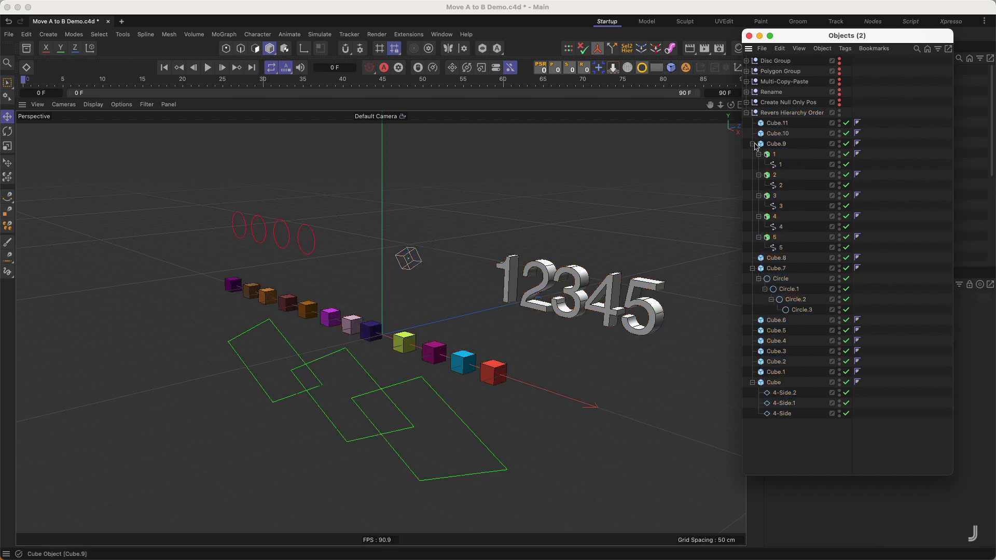
click(753, 145)
click(753, 165)
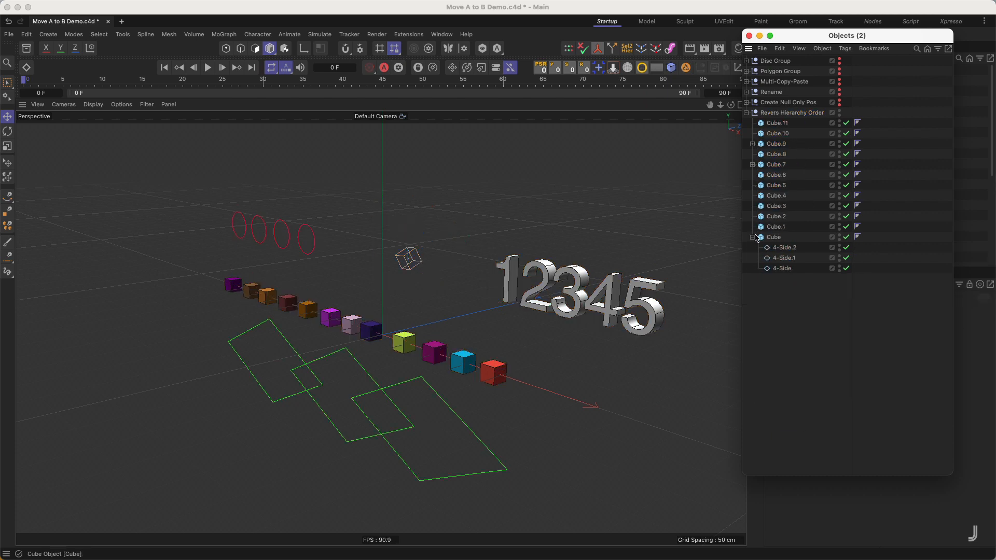
click(753, 238)
drag(796, 244, 790, 203)
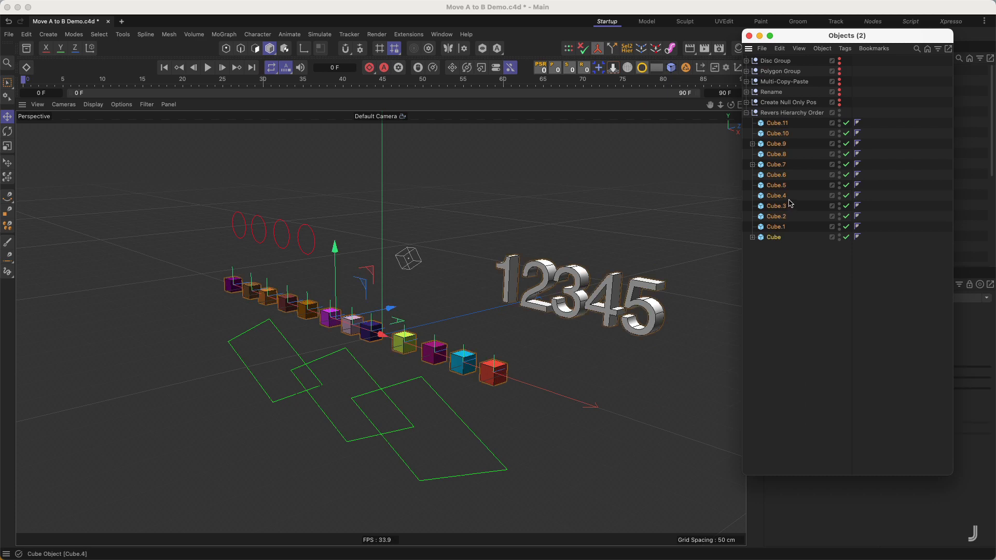
click(753, 144)
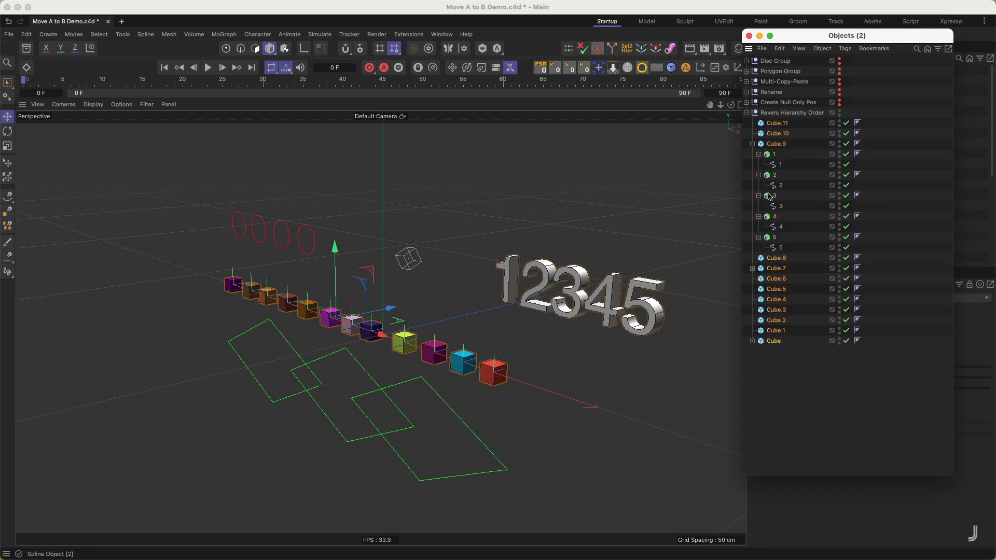
click(753, 269)
click(753, 383)
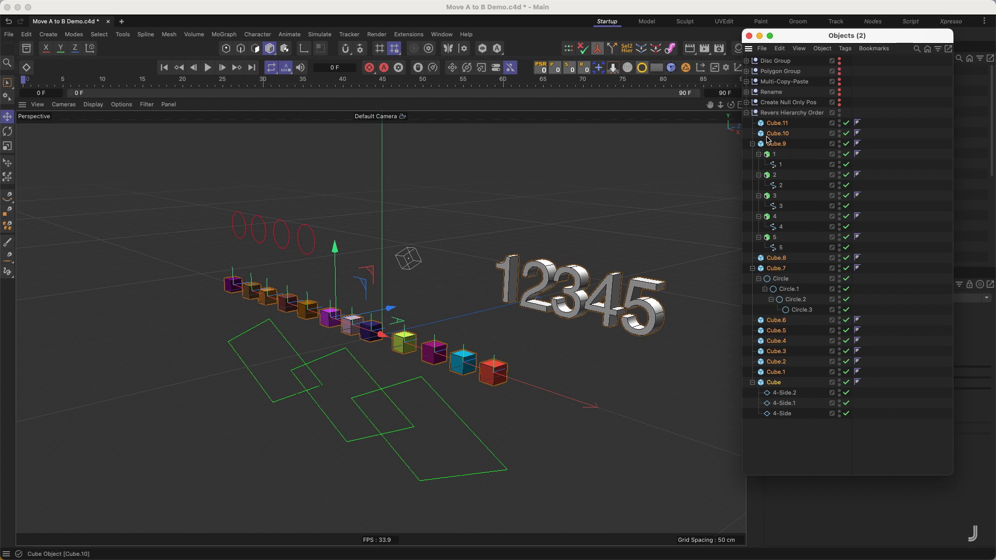
click(599, 68)
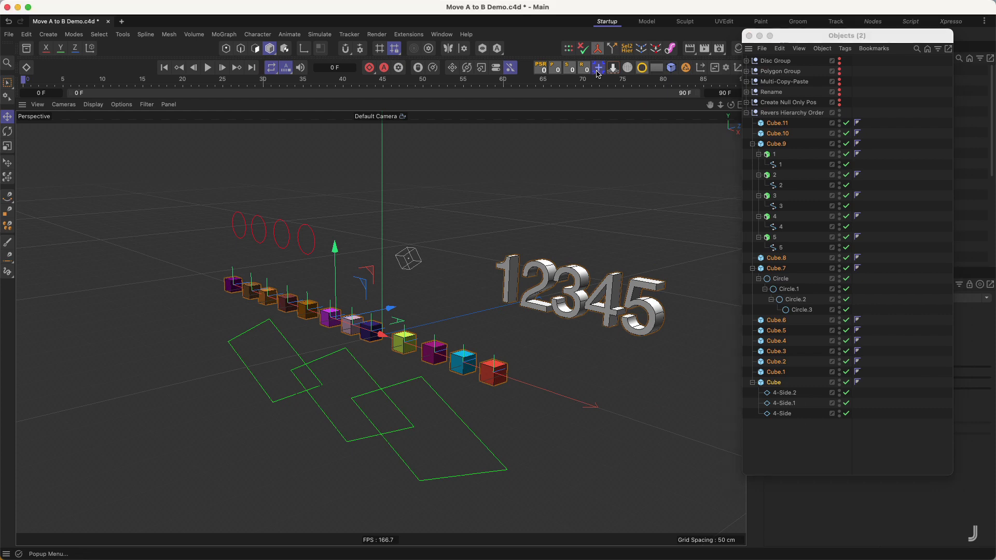
click(647, 156)
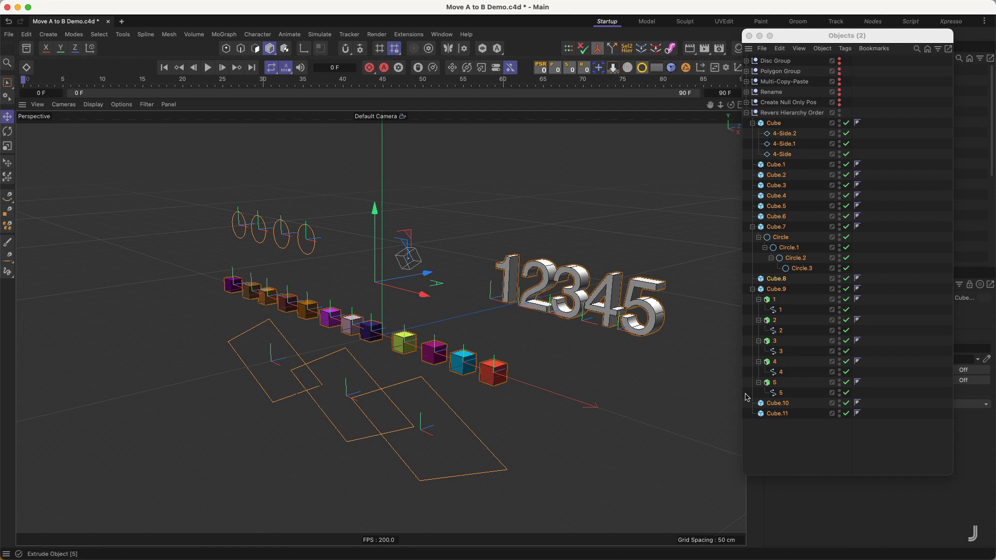
Run the Revers Hierarchy Order script once more on the same selection, and clear the selection
click(598, 67)
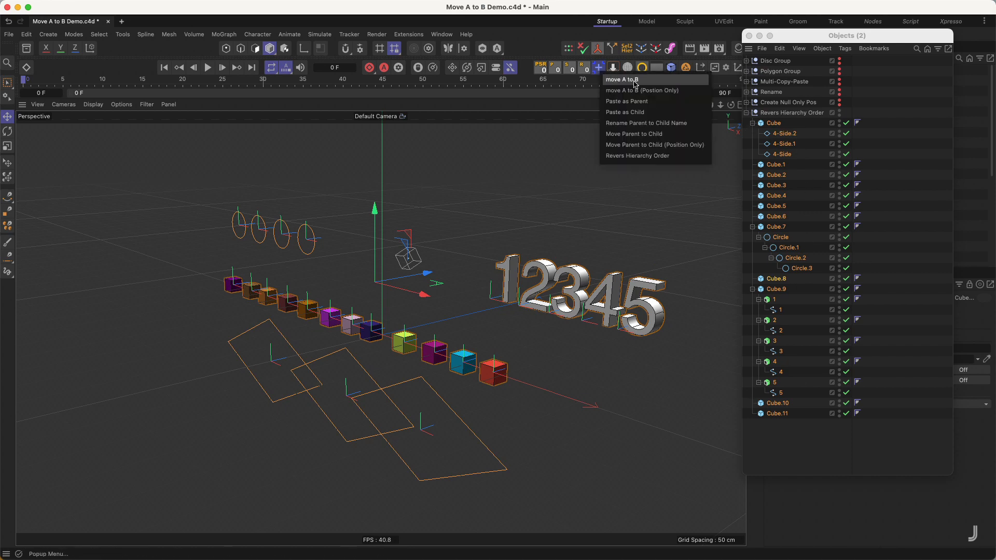
click(638, 156)
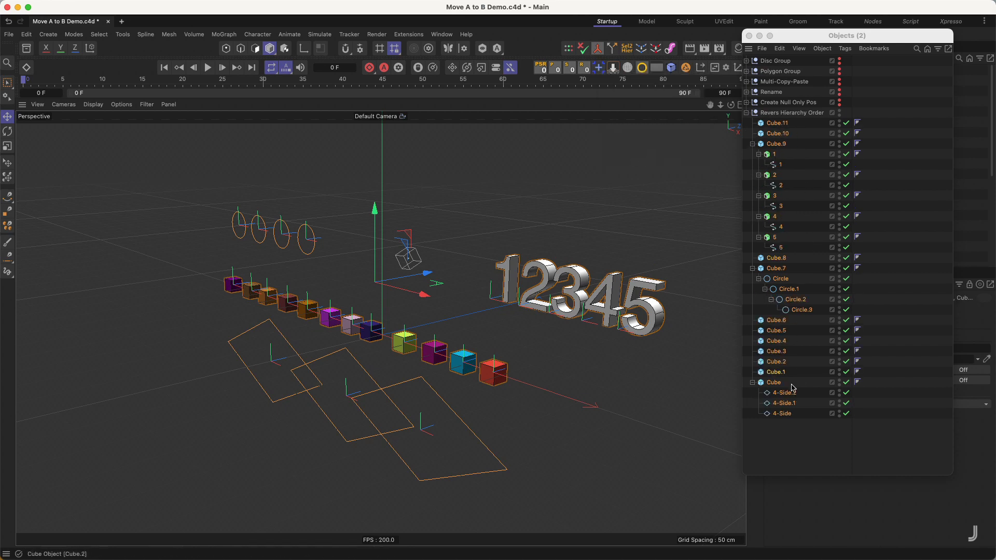
click(801, 176)
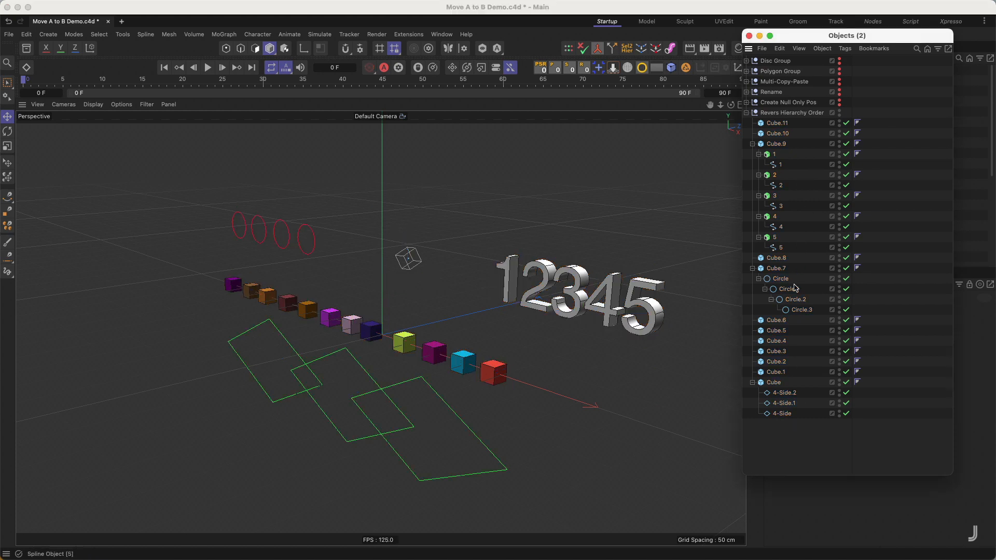
drag(802, 436, 754, 121)
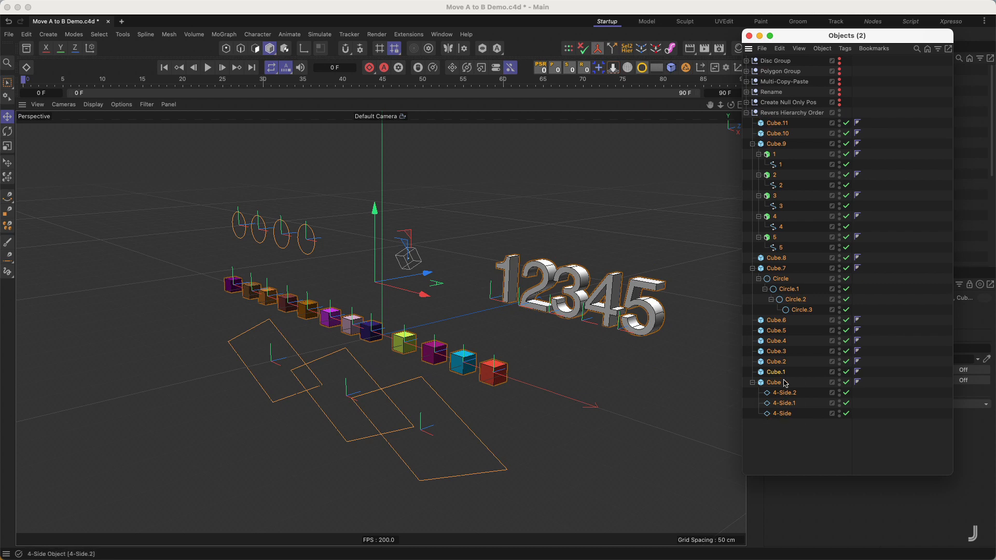
click(810, 279)
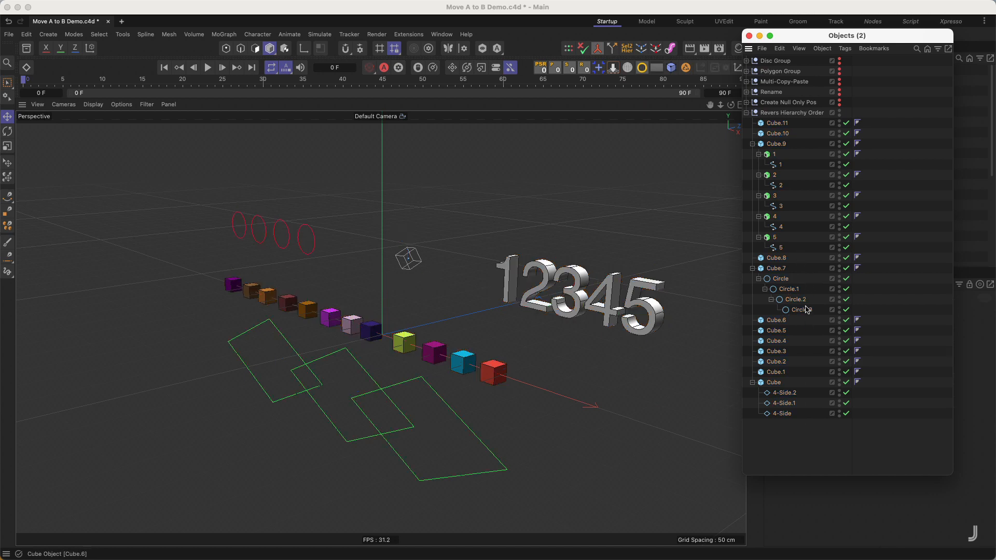
drag(809, 283, 766, 222)
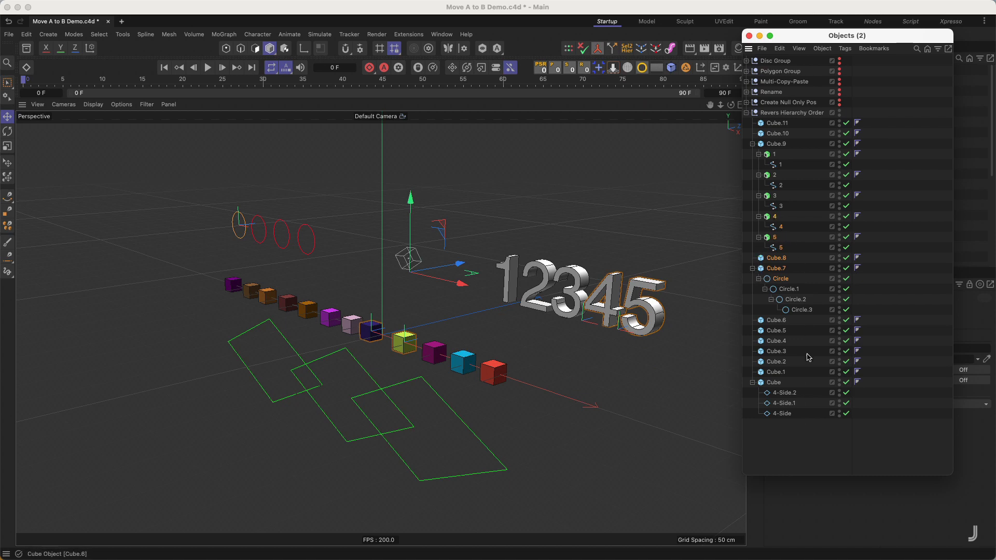
Select all Cubes together with their nested children, reverse their order with the Revers Hierarchy Order script, and deselect everything
drag(805, 424, 762, 125)
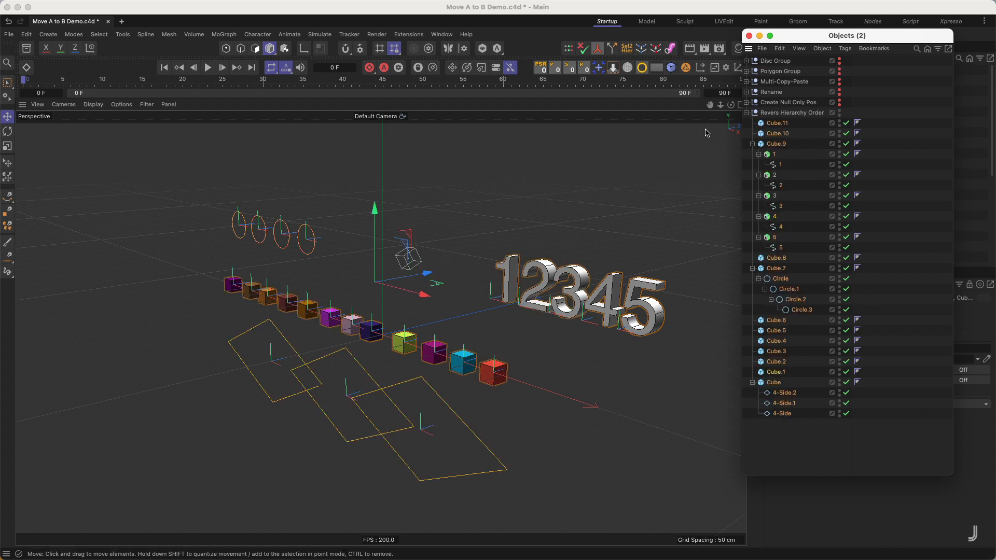
click(598, 68)
click(637, 153)
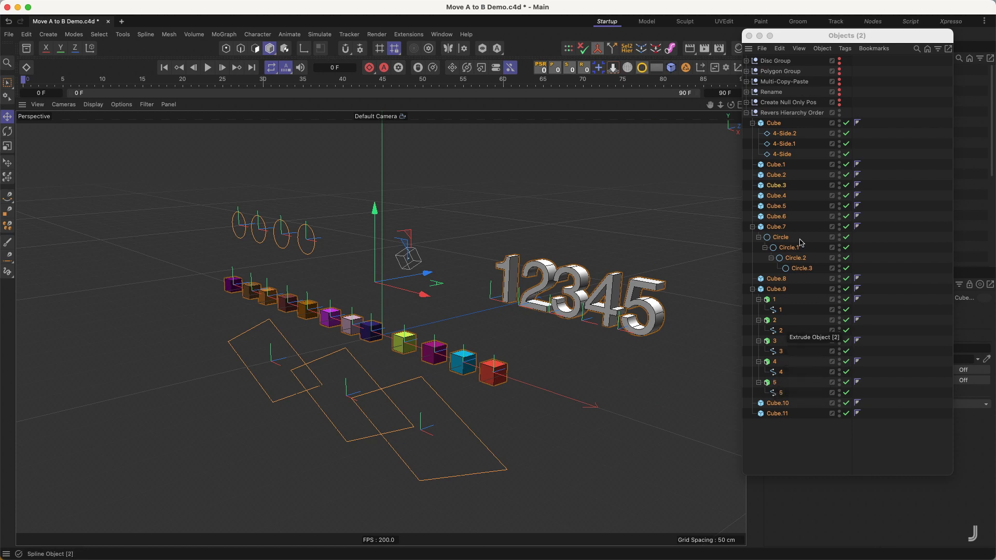
click(795, 319)
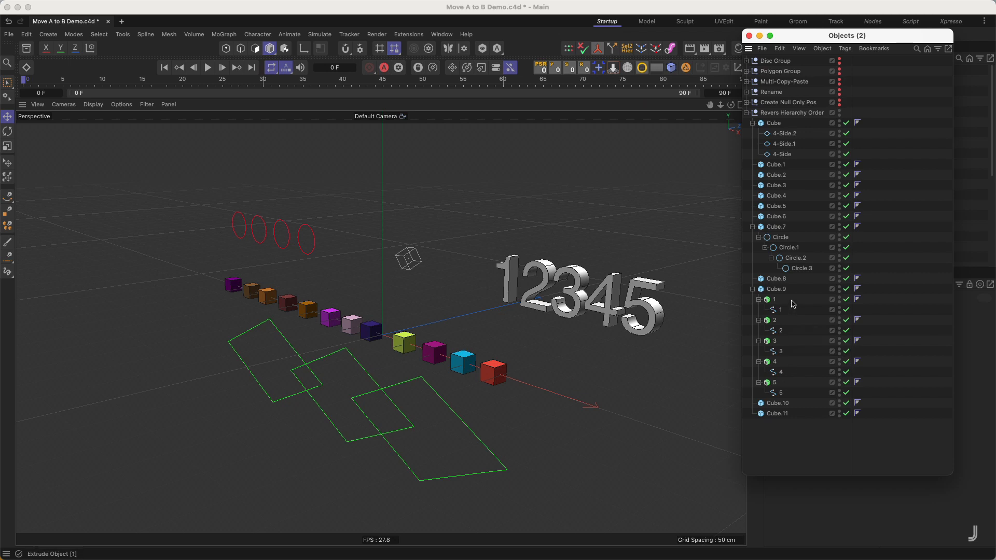
Select the numbered Extrude objects 1 to 5 under Cube.9 and reverse their order with the Revers Hierarchy Order script
drag(792, 298, 760, 389)
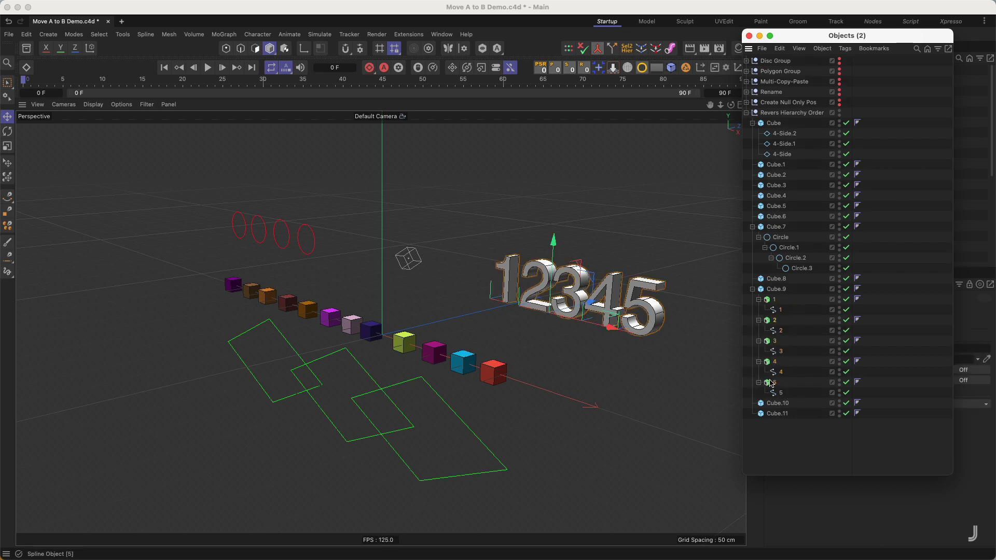
click(599, 67)
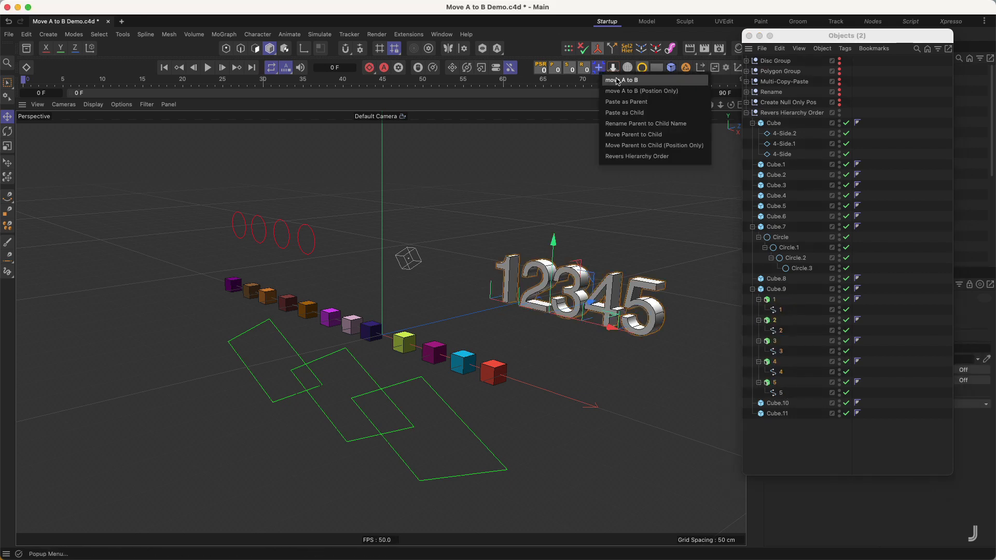
click(638, 156)
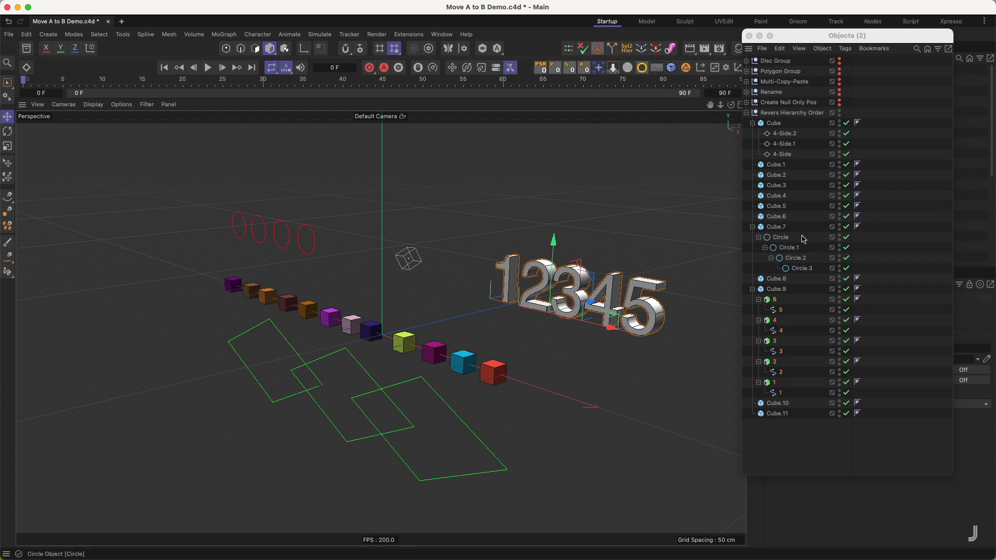
Select the three 4-Side splines under Cube and reverse their order with the Revers Hierarchy Order script
drag(803, 155, 772, 133)
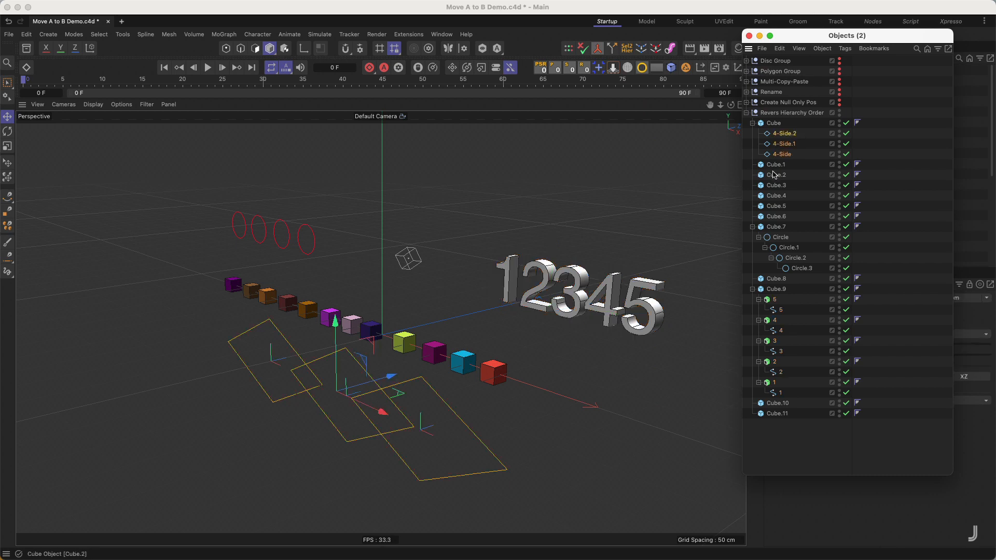
click(599, 68)
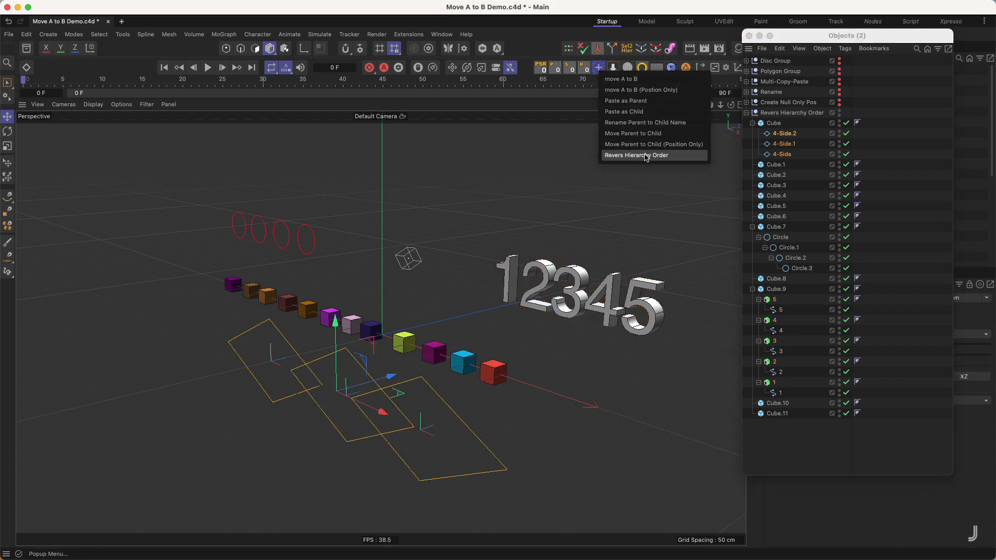
click(690, 156)
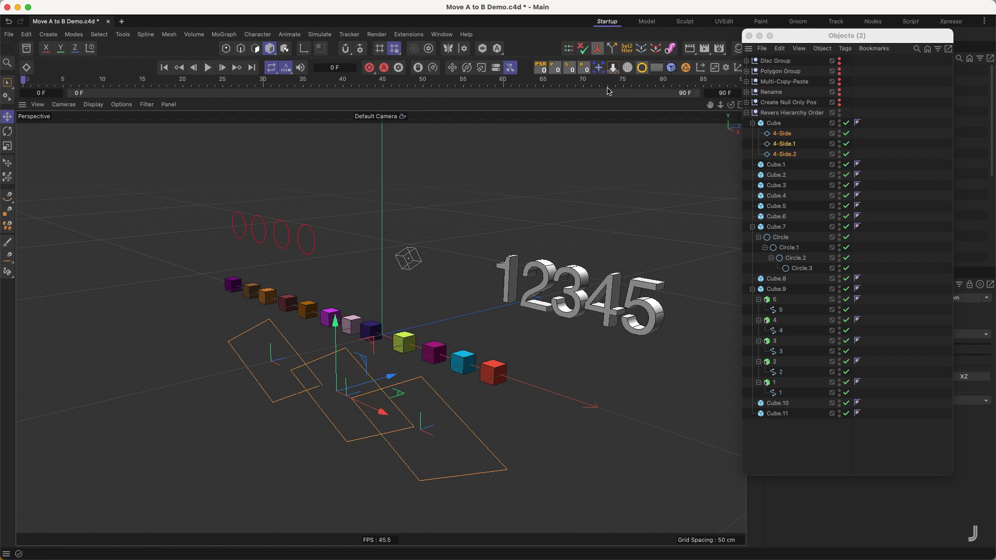
Select the Revers Hierarchy Order group and close the separate Objects window
click(789, 419)
drag(789, 420, 806, 120)
click(802, 116)
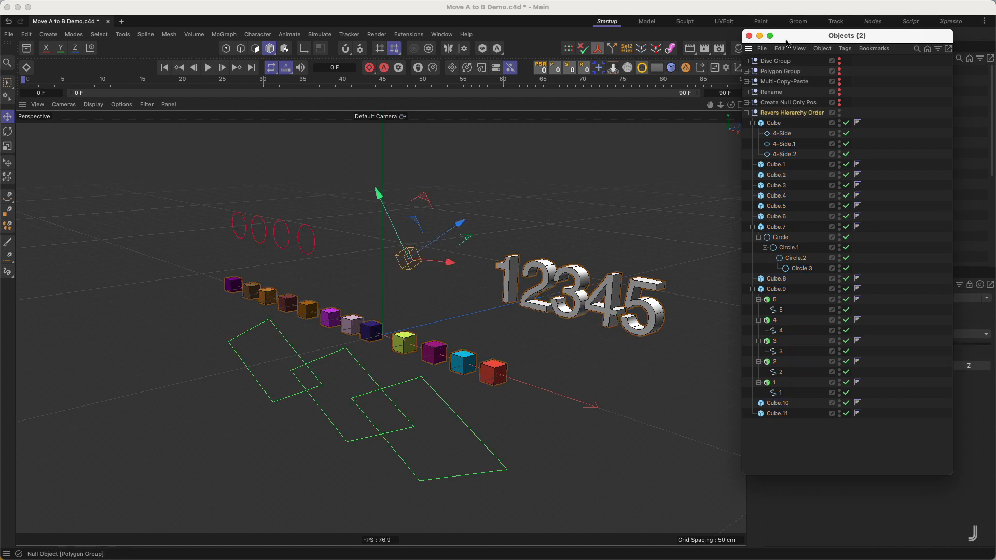
drag(791, 40, 807, 61)
click(766, 57)
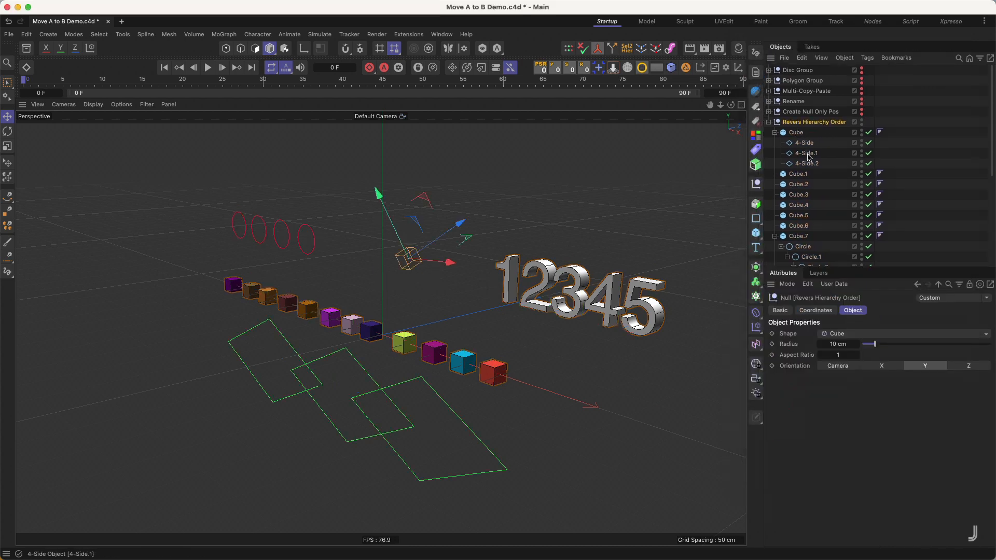
Collapse the Revers Hierarchy Order group, hide it, and deselect everything
click(769, 122)
click(822, 158)
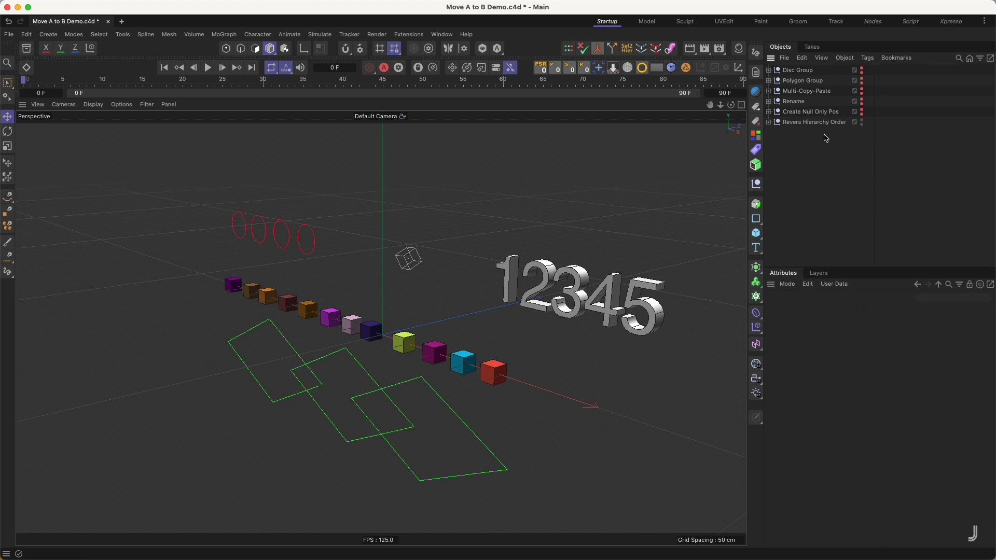
click(829, 123)
key(alt+h)
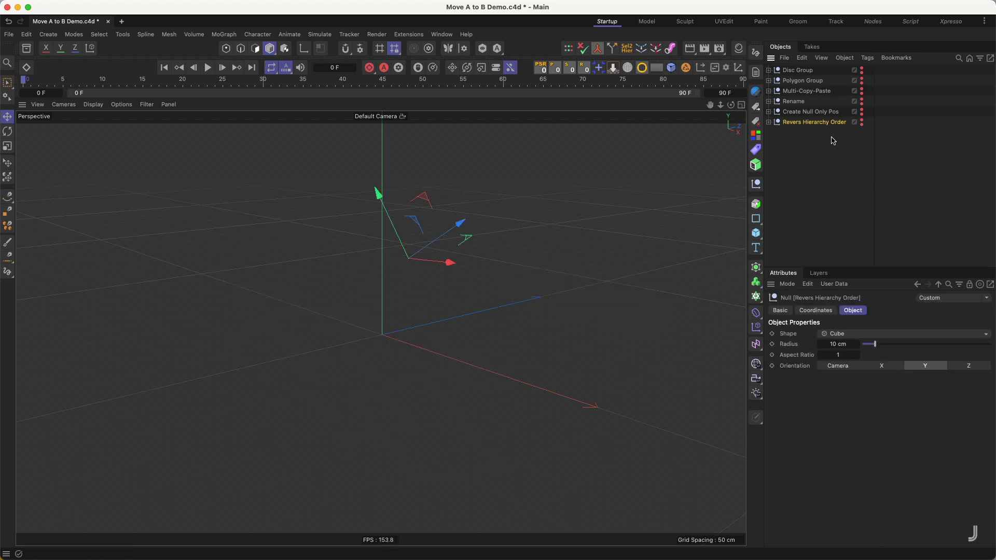
click(801, 175)
Add six 20 cm cube primitives to the scene
click(757, 234)
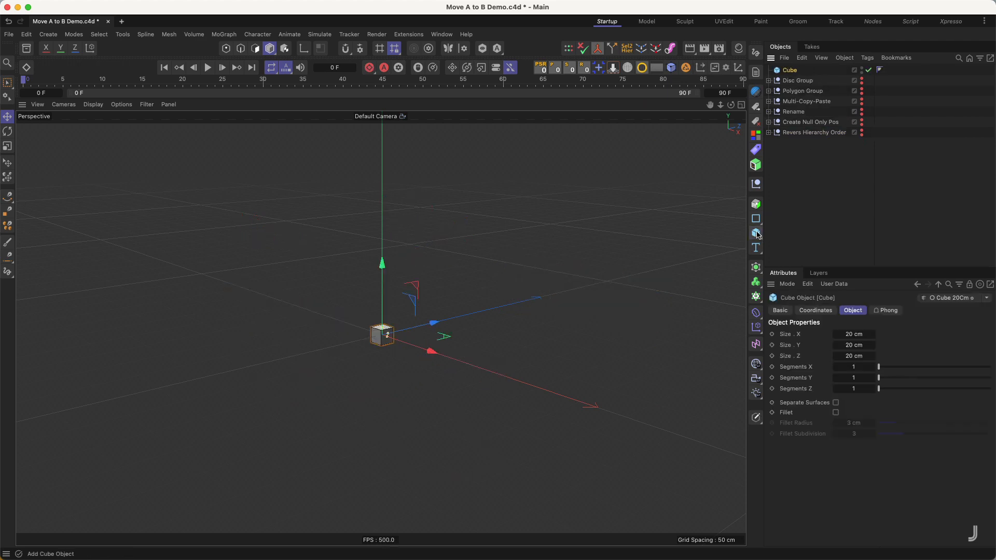
click(758, 235)
click(757, 235)
click(757, 234)
click(757, 234)
click(758, 235)
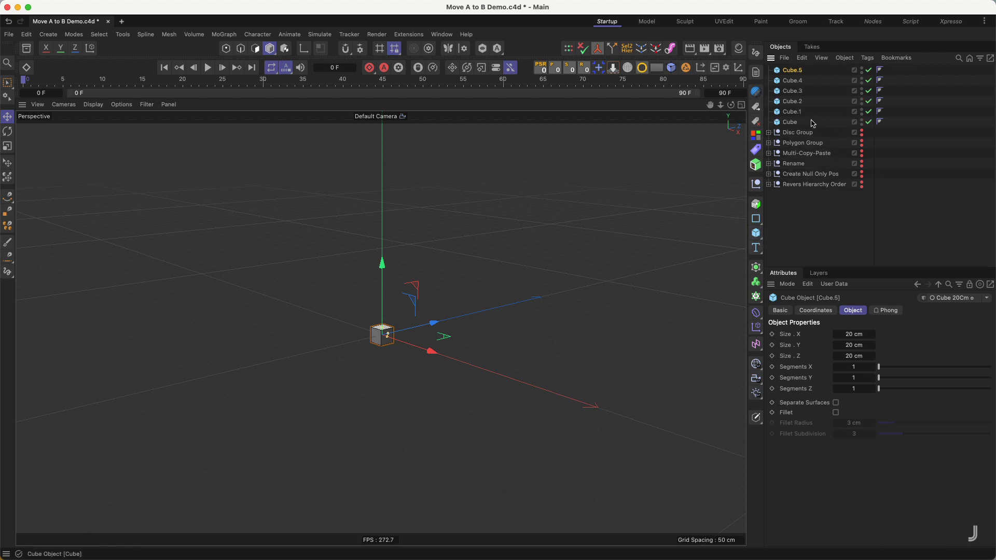
Select all six new cubes, reverse their order with the Revers Hierarchy Order script, and undo the reversal
shift+click(813, 124)
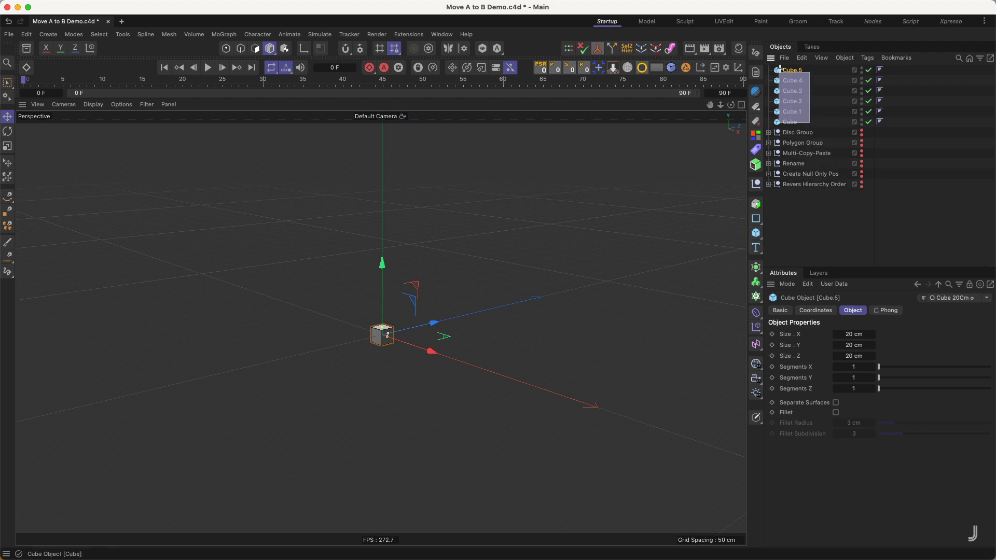
click(599, 67)
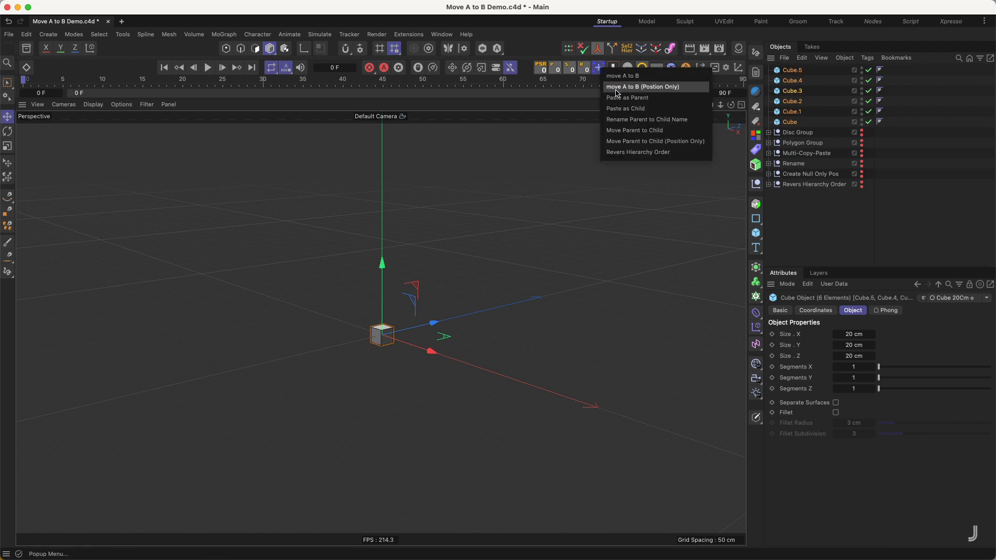
click(643, 153)
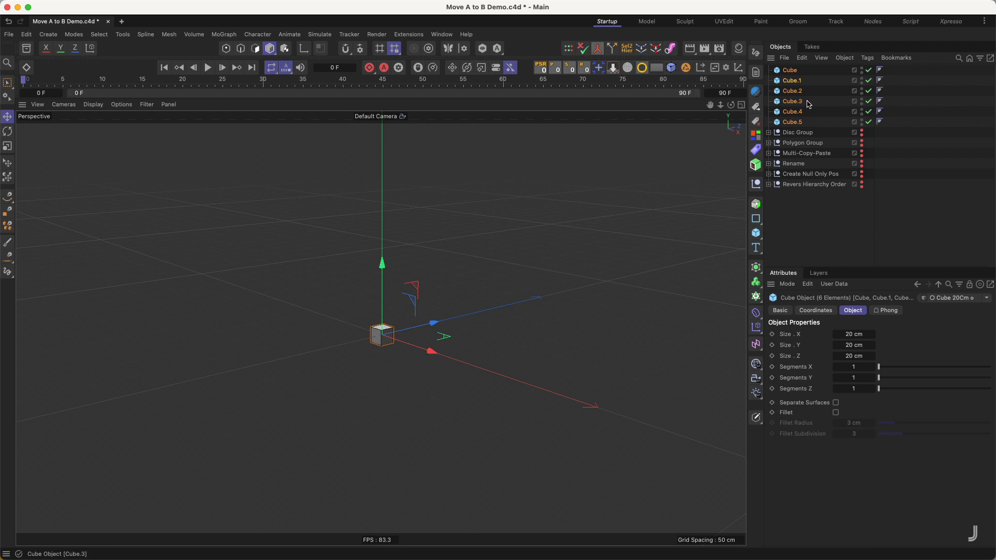
key(Delete)
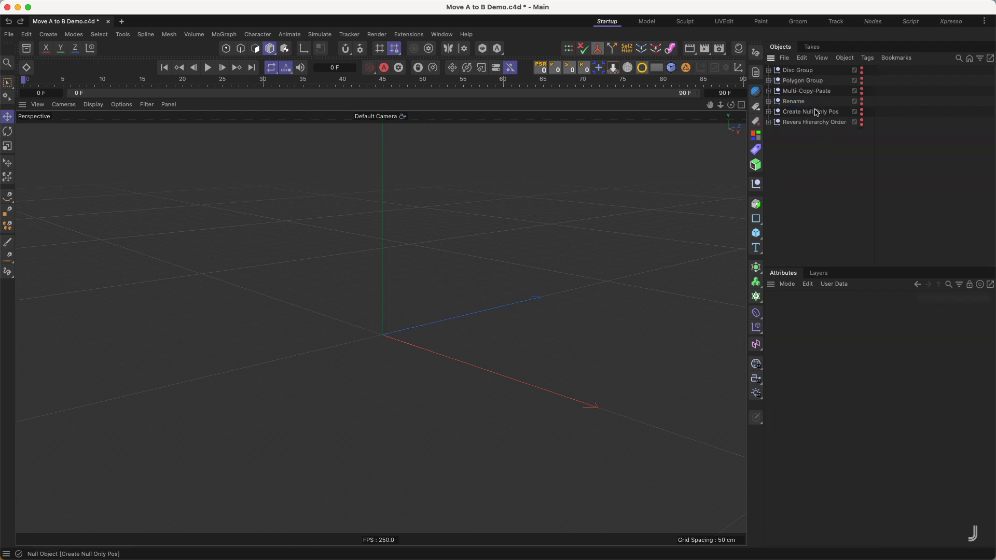
key(super+z)
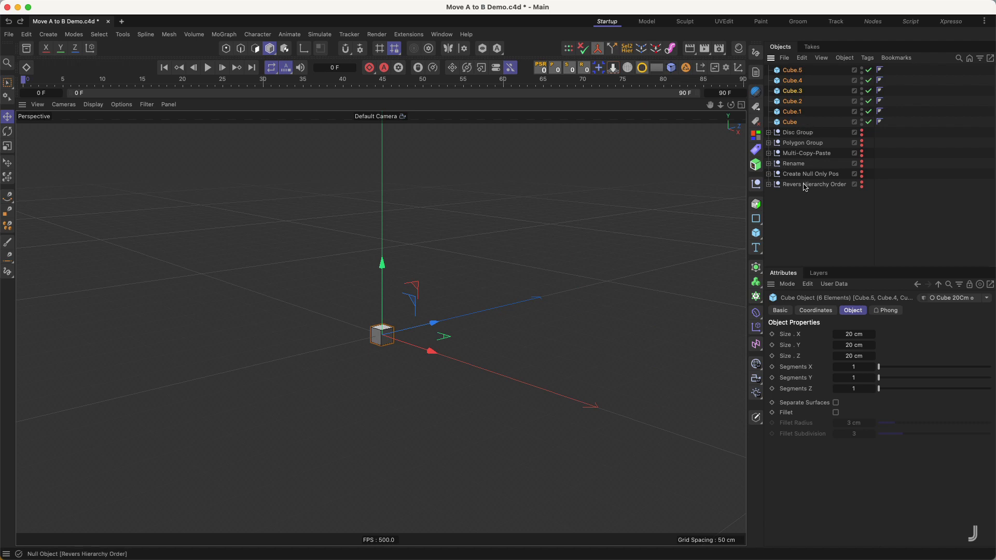
Run Revers Hierarchy Order on the six cubes again and undo the reordering
drag(804, 123, 782, 110)
click(600, 68)
click(644, 151)
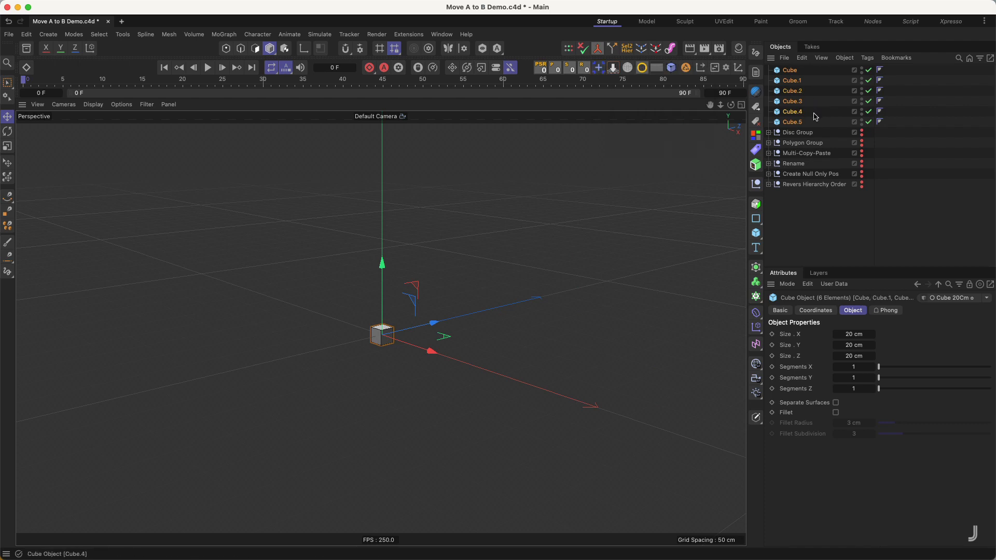
key(super+z)
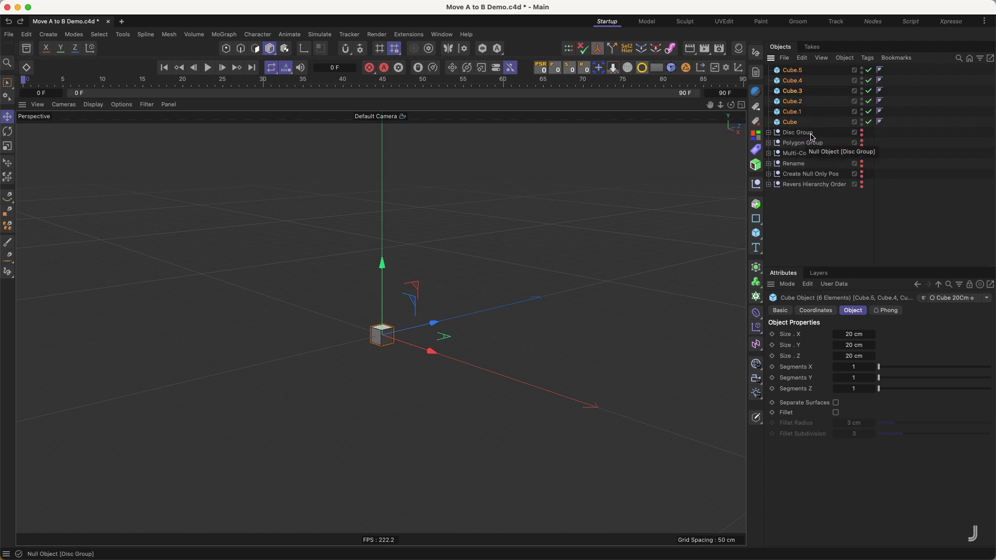
Reverse the selected cubes' order once more with Revers Hierarchy Order, undo it, and leave the script list without choosing another script
click(599, 68)
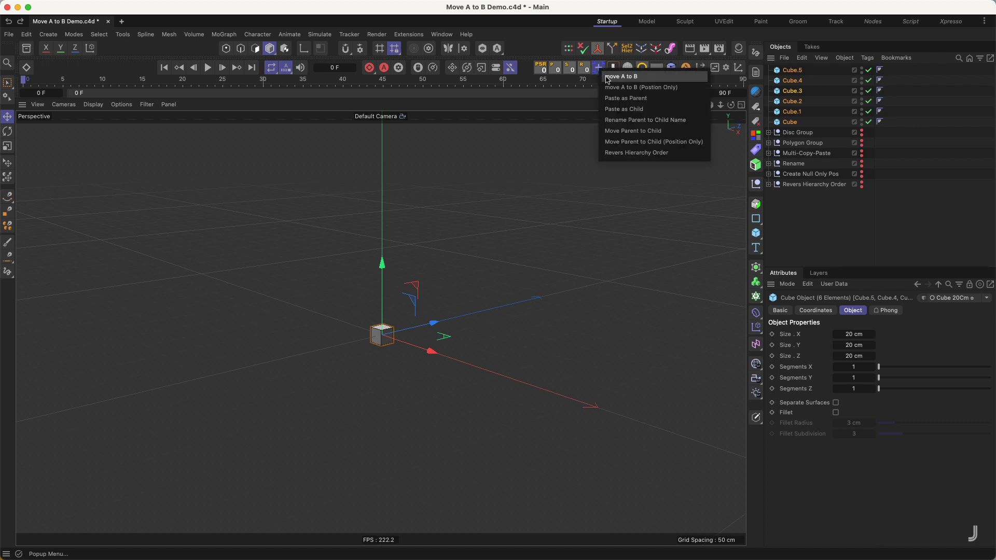
click(639, 153)
key(Delete)
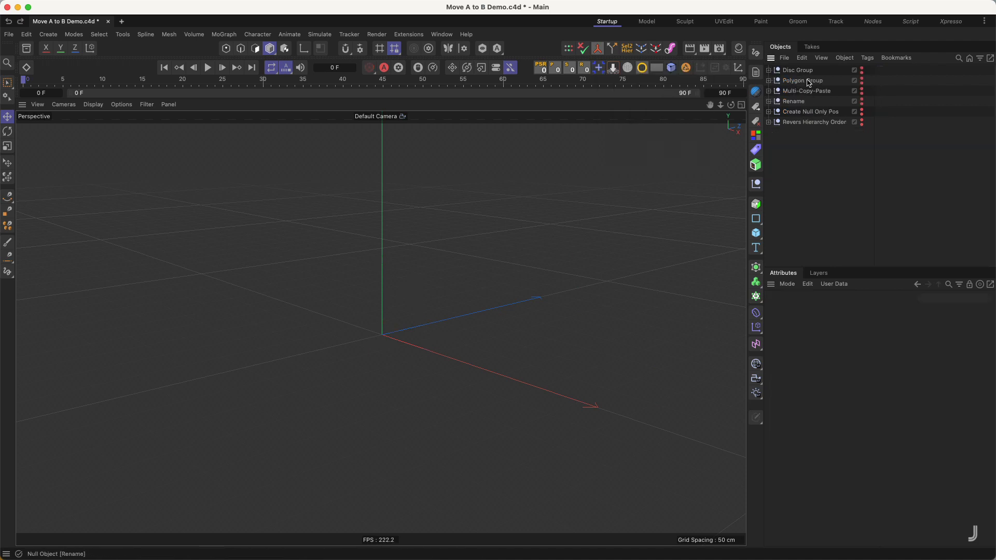
key(super+z)
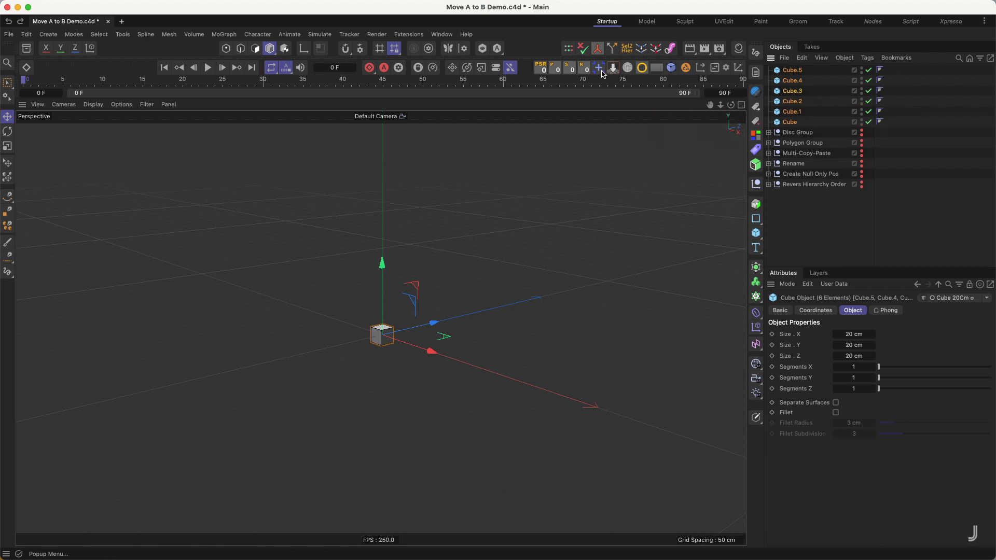
click(600, 71)
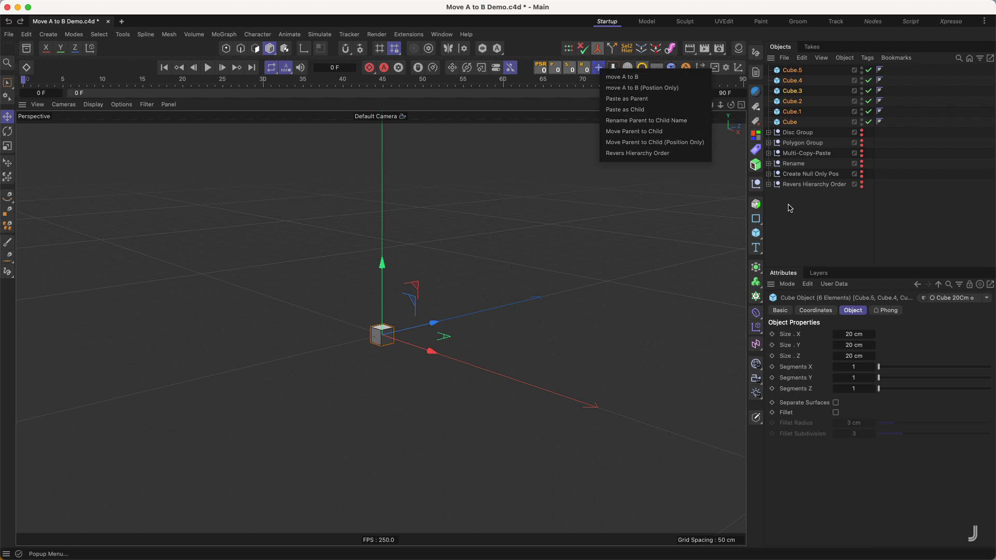
click(790, 211)
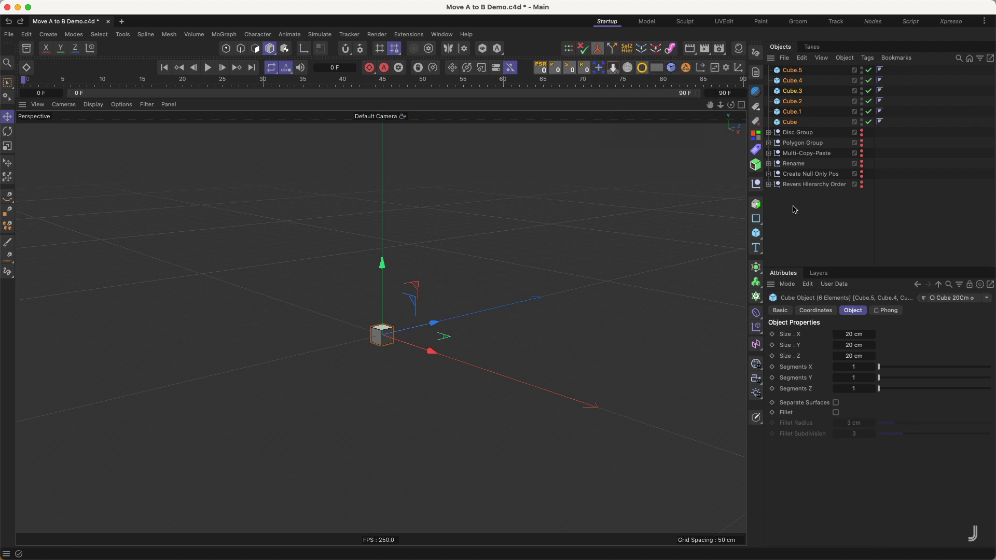